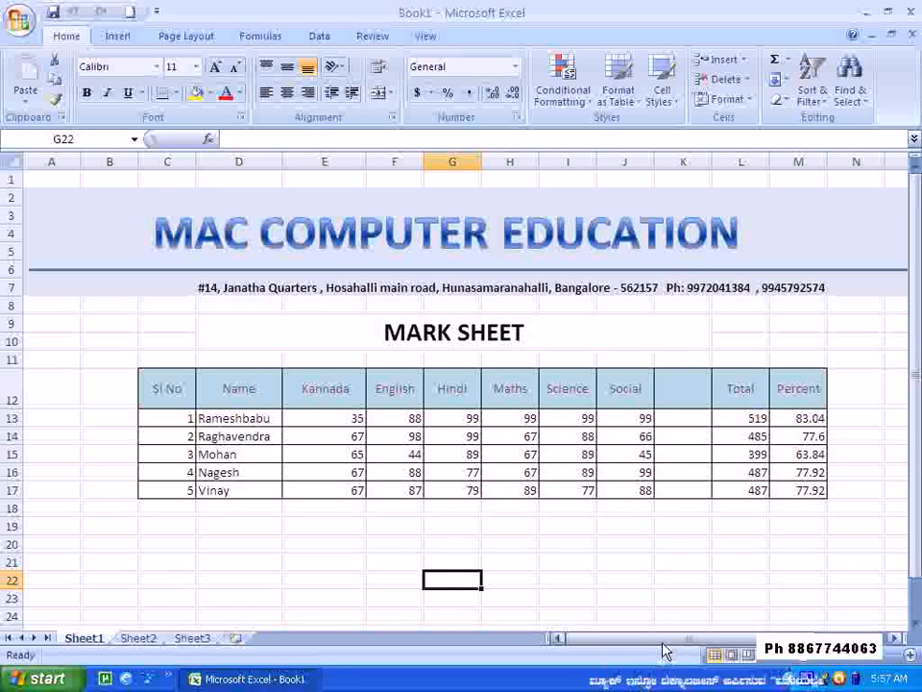
Delete the empty column B in front of the mark sheet table.
drag(661, 644, 676, 651)
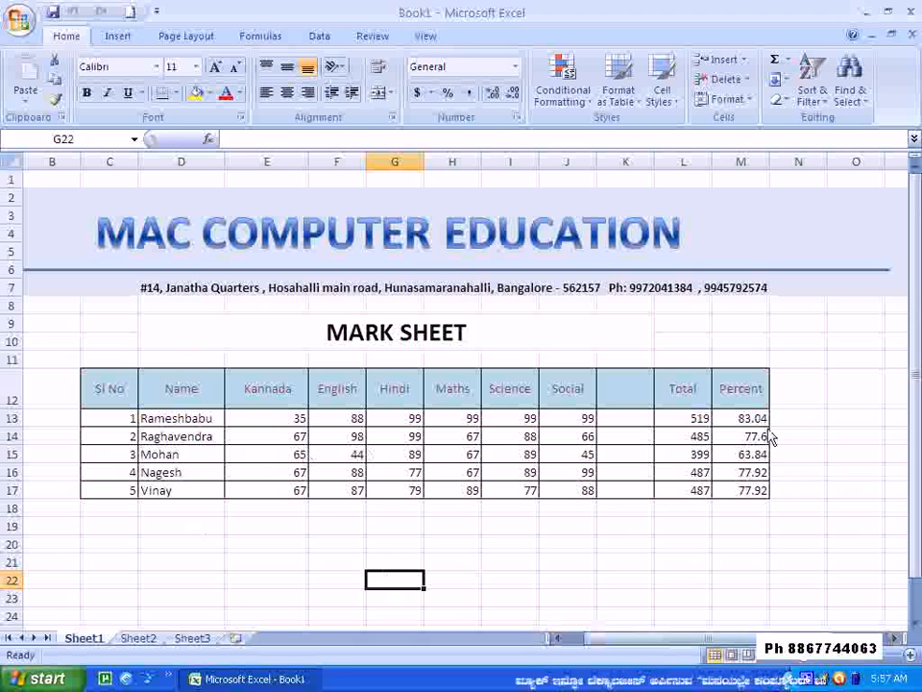
click(803, 402)
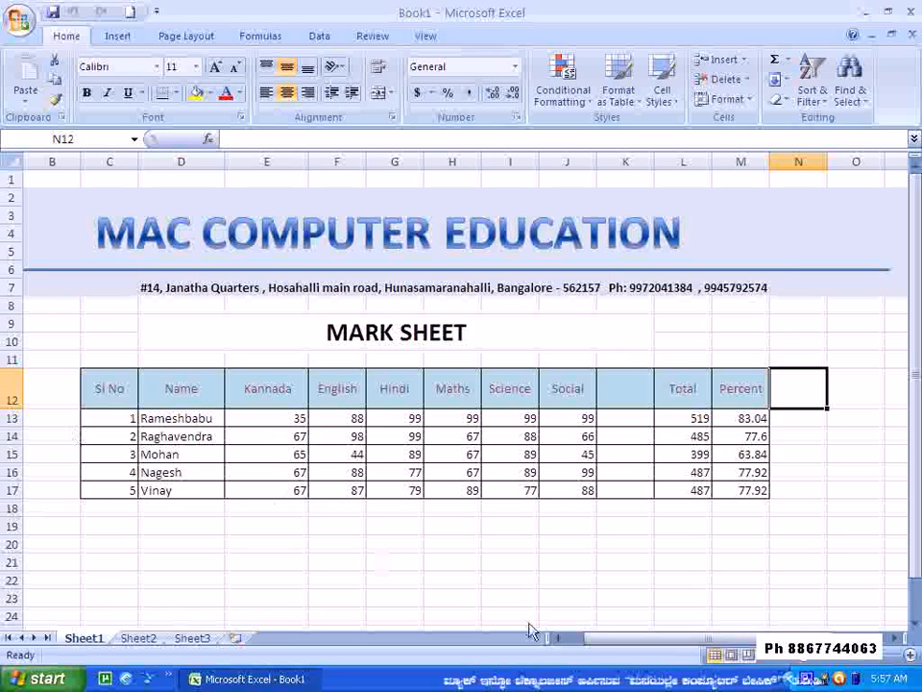
drag(600, 641, 587, 643)
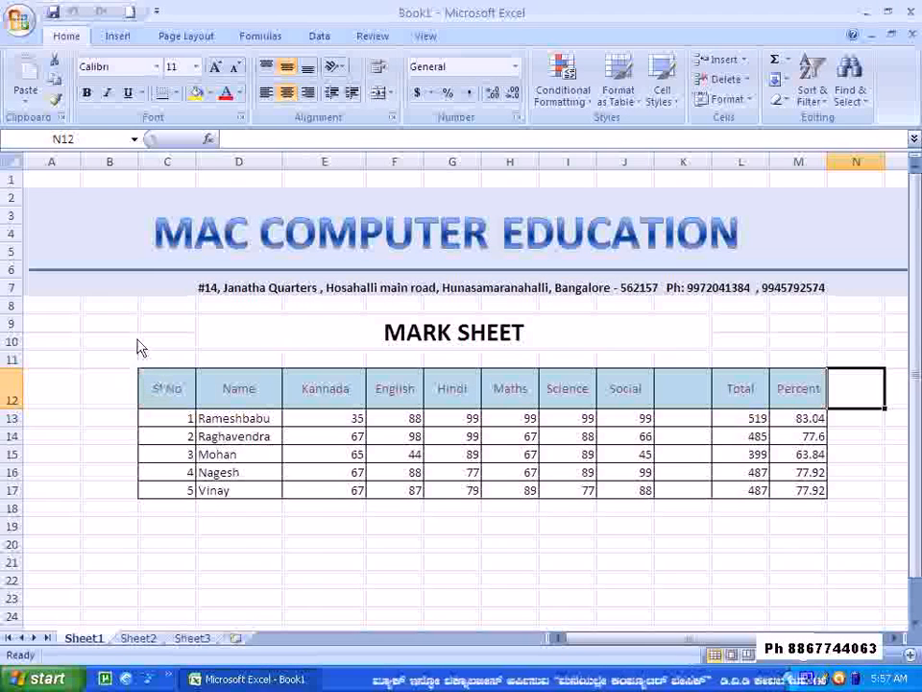
drag(148, 330, 786, 493)
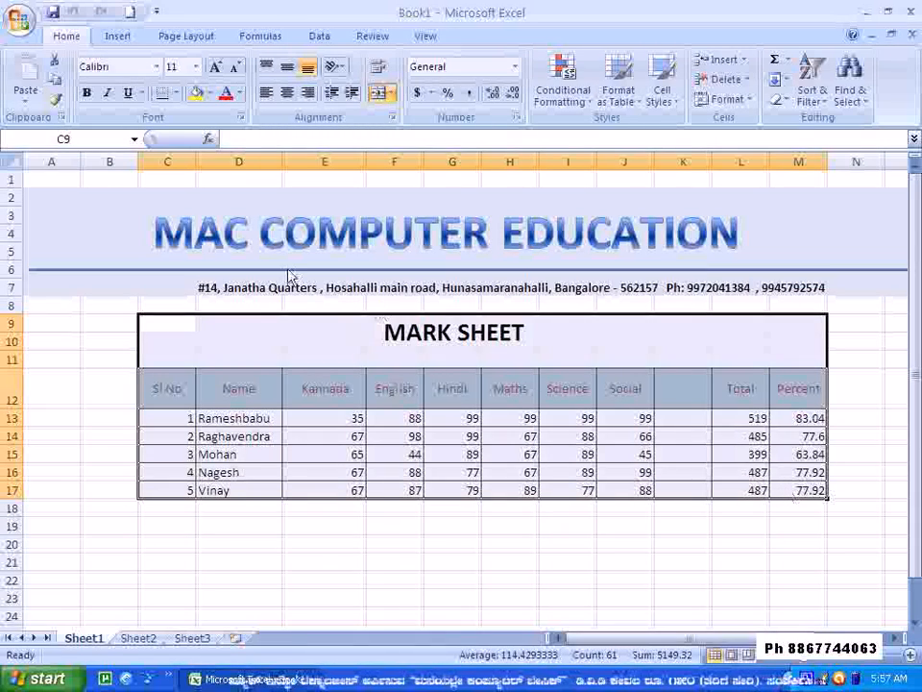
right_click(109, 169)
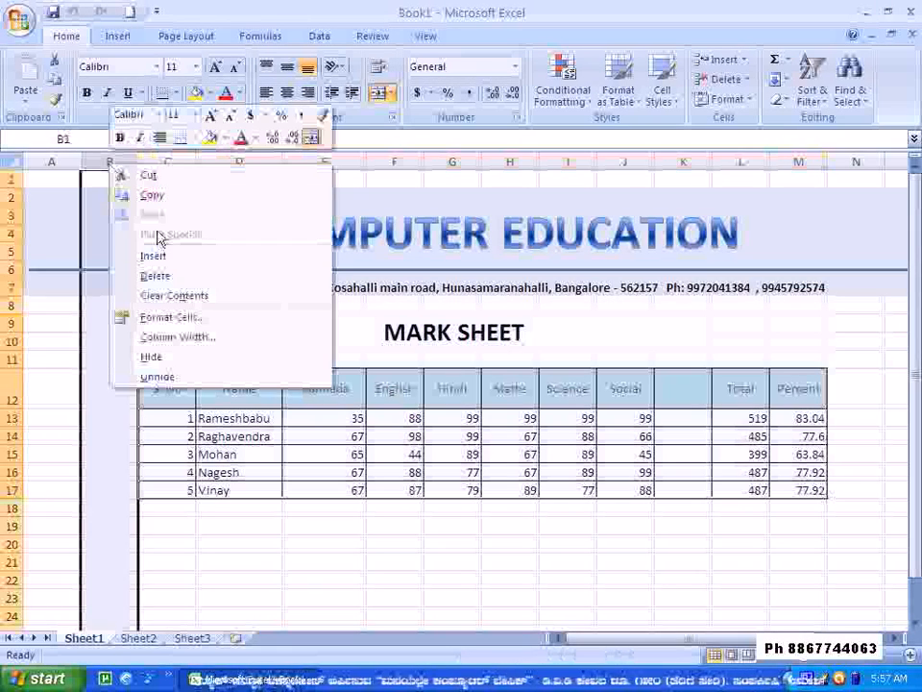
click(181, 280)
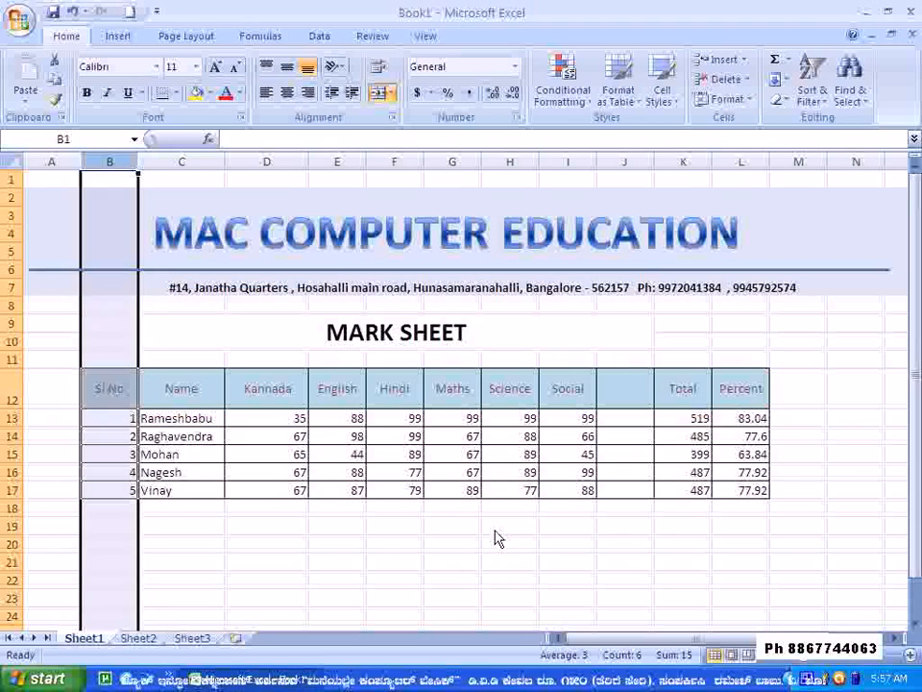
Extend the Percent header from L12 into M12 and change the copied header text to Result.
click(807, 398)
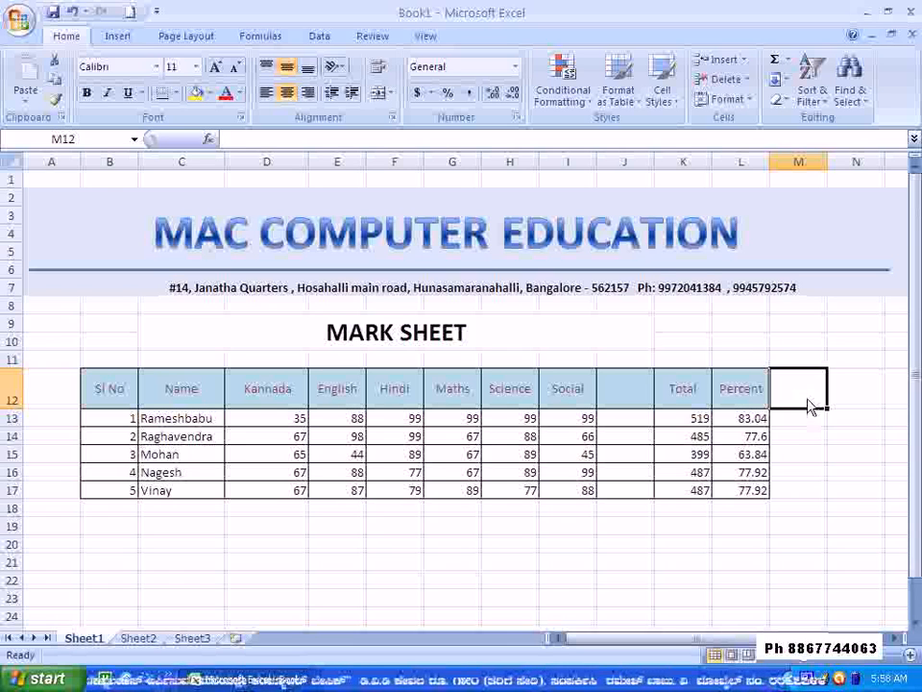
click(759, 404)
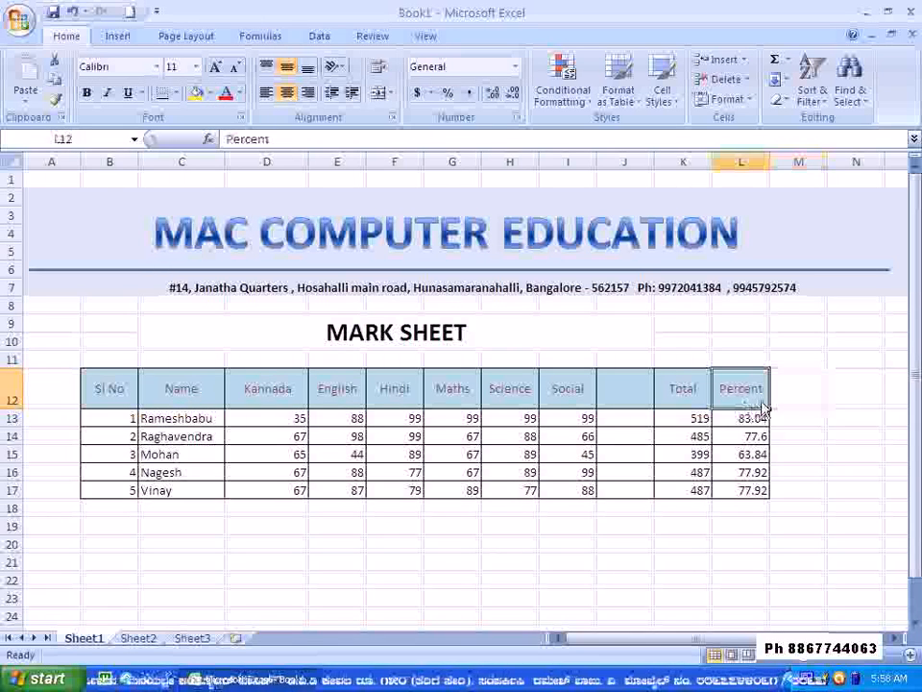
drag(782, 415, 818, 413)
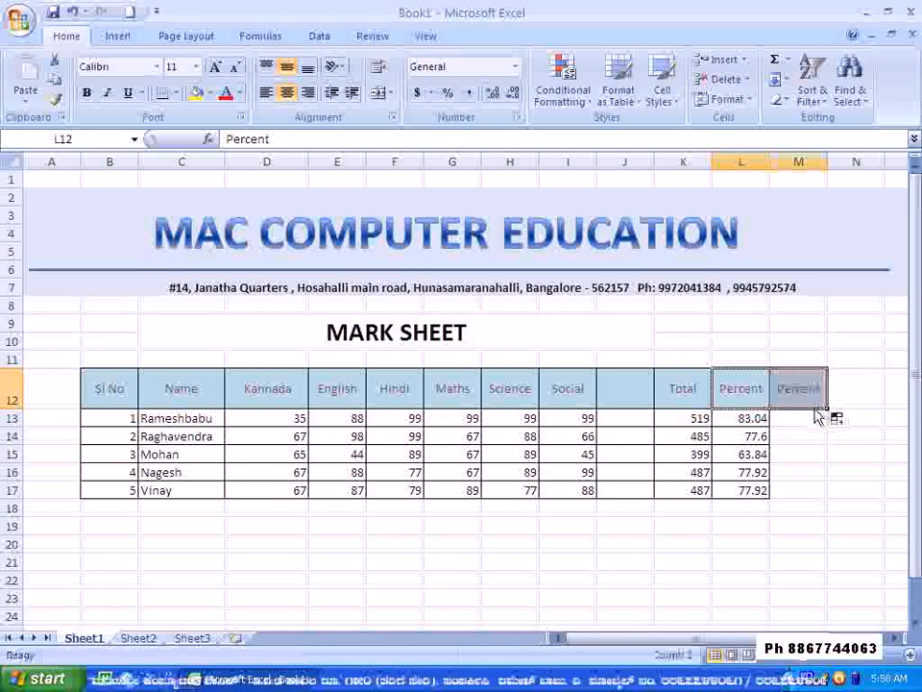
click(804, 399)
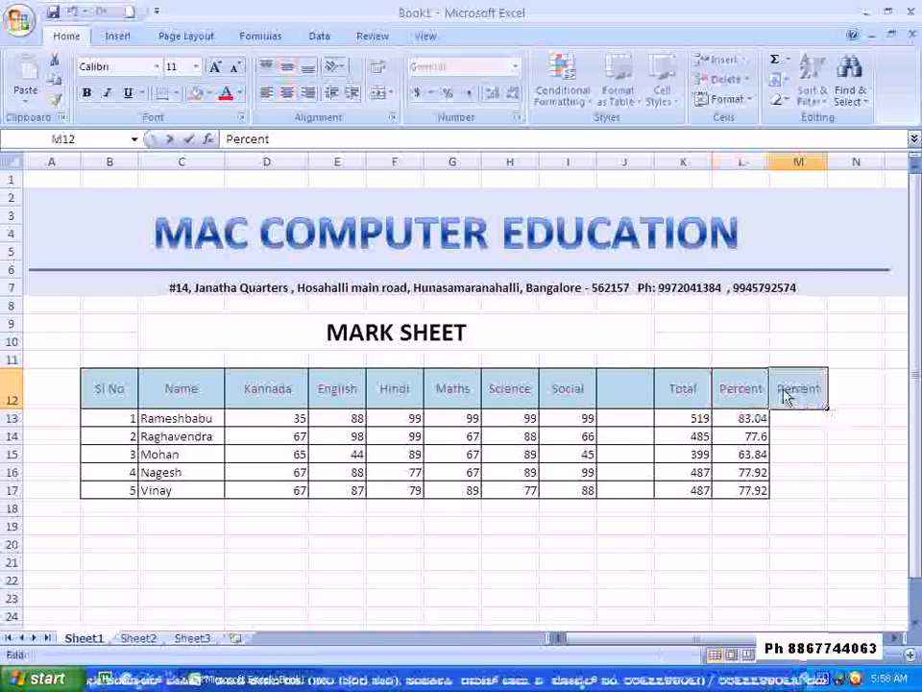
double_click(782, 397)
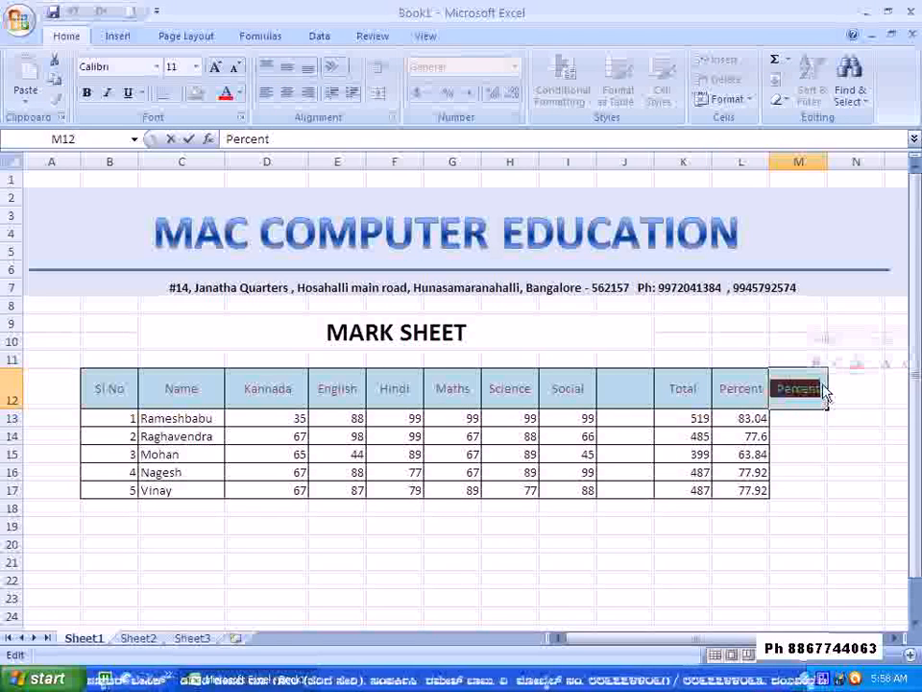
text(Res)
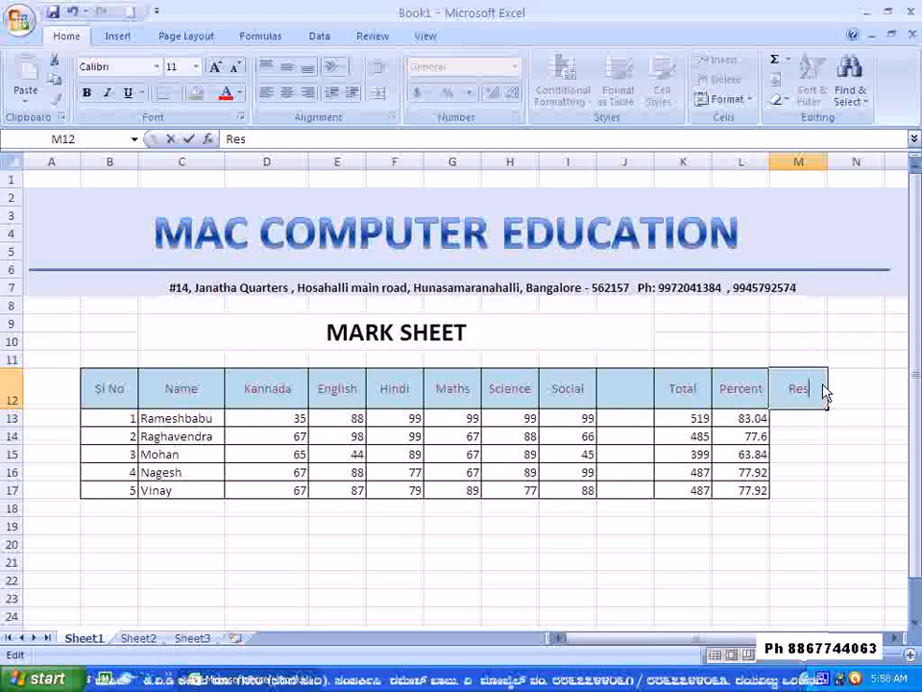
text(ult)
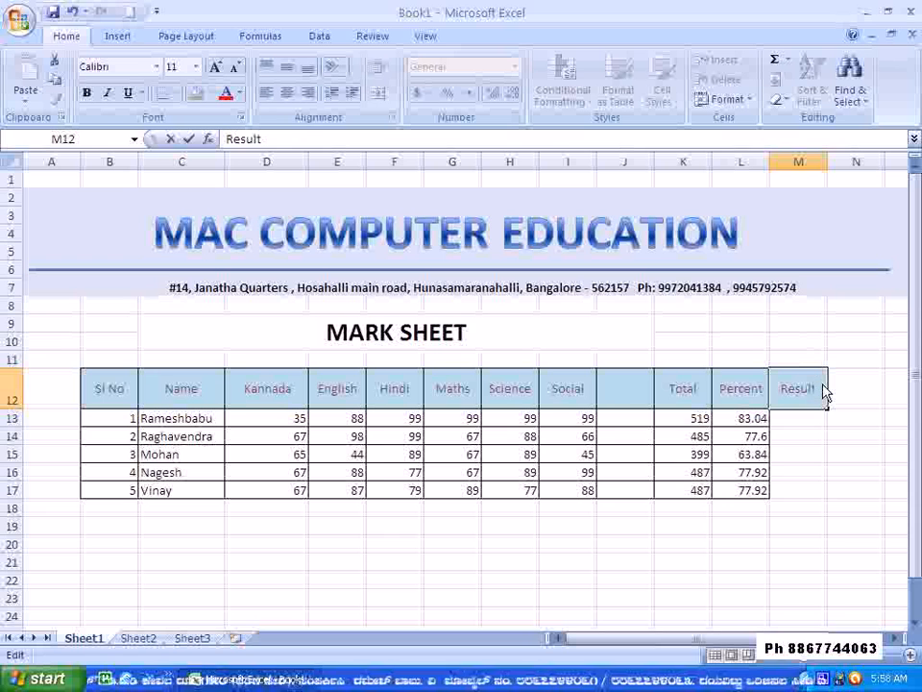
key(Return)
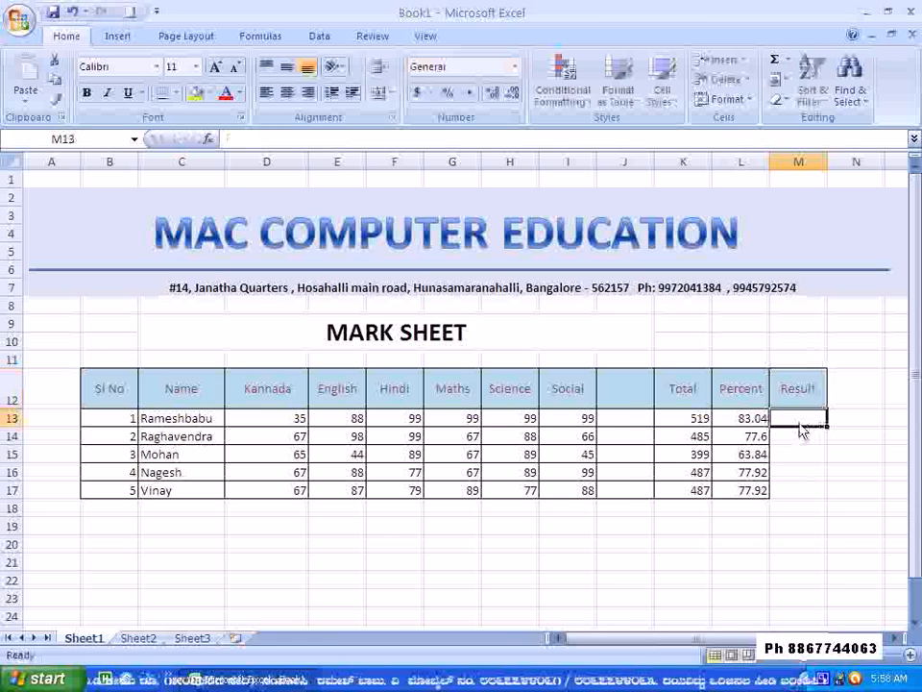
Apply all borders to the empty cells M13:M17 under the Result header.
drag(798, 428, 818, 492)
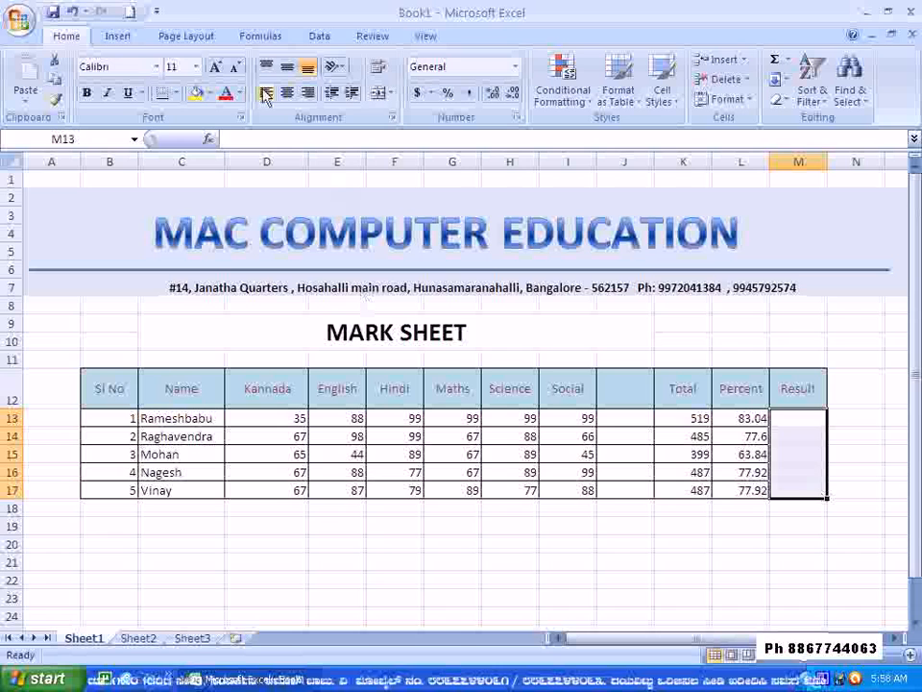
click(176, 93)
click(209, 240)
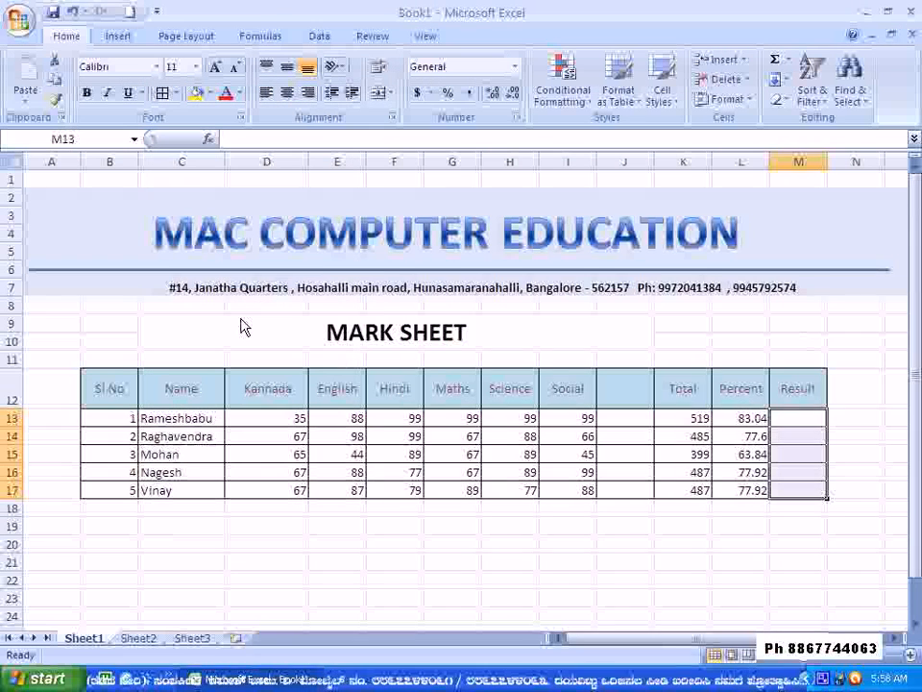
click(508, 545)
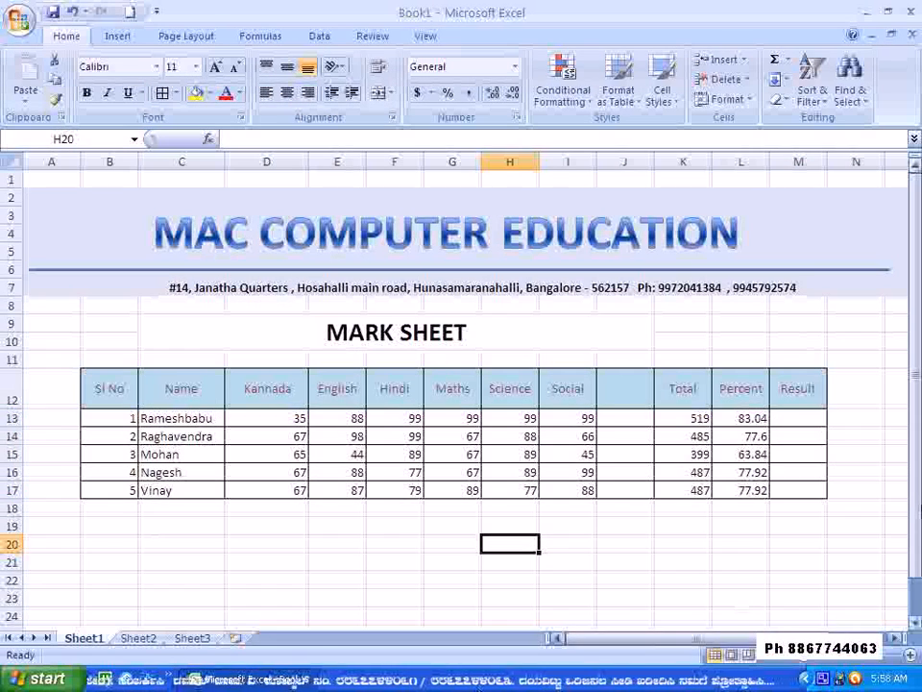
Start an IF formula in M13 with the logical test L13>=35.
click(805, 424)
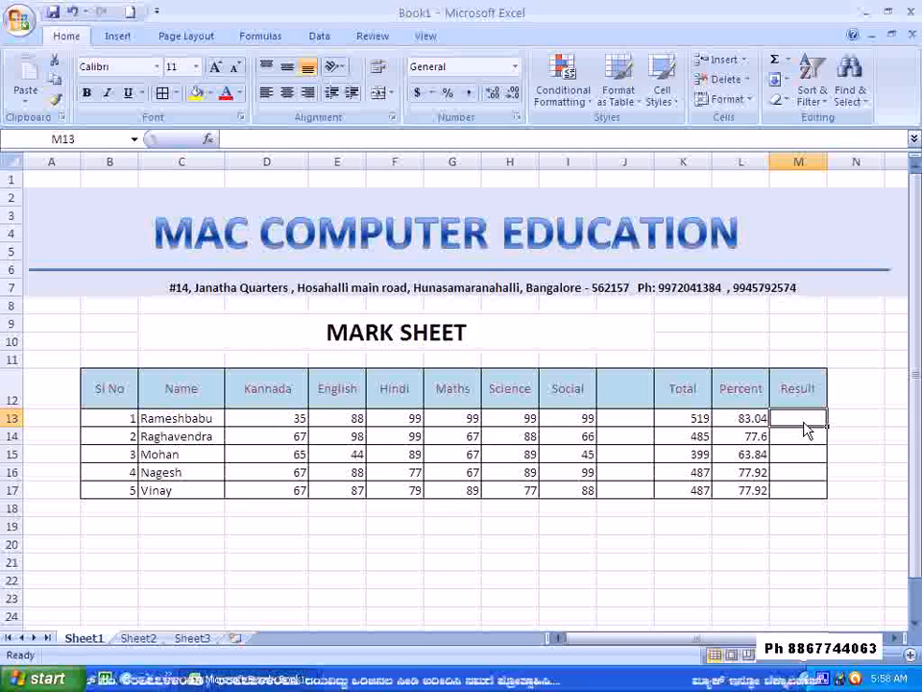
text(=)
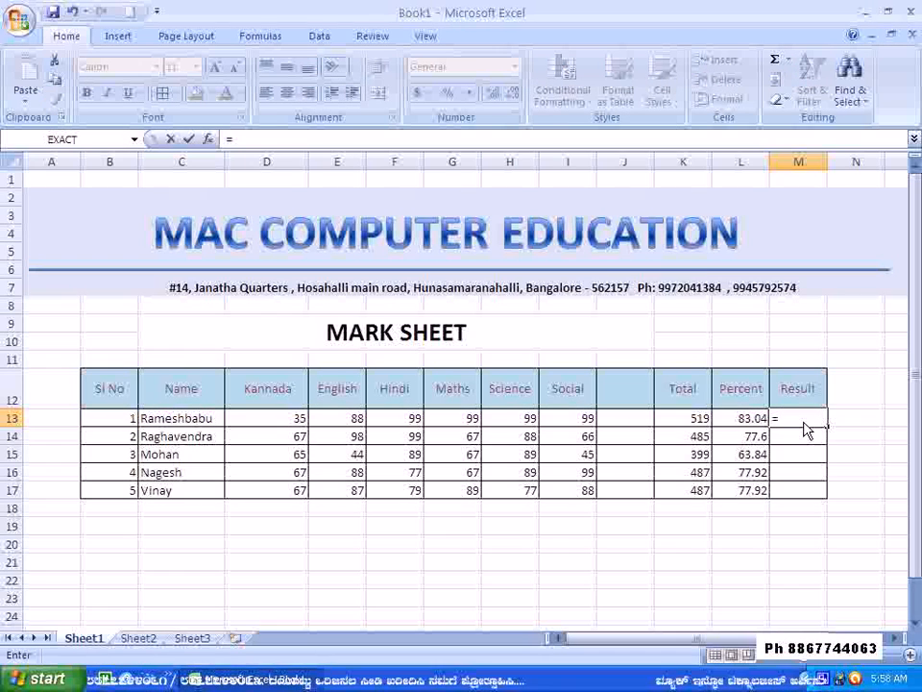
key(Caps_Lock)
text(IF)
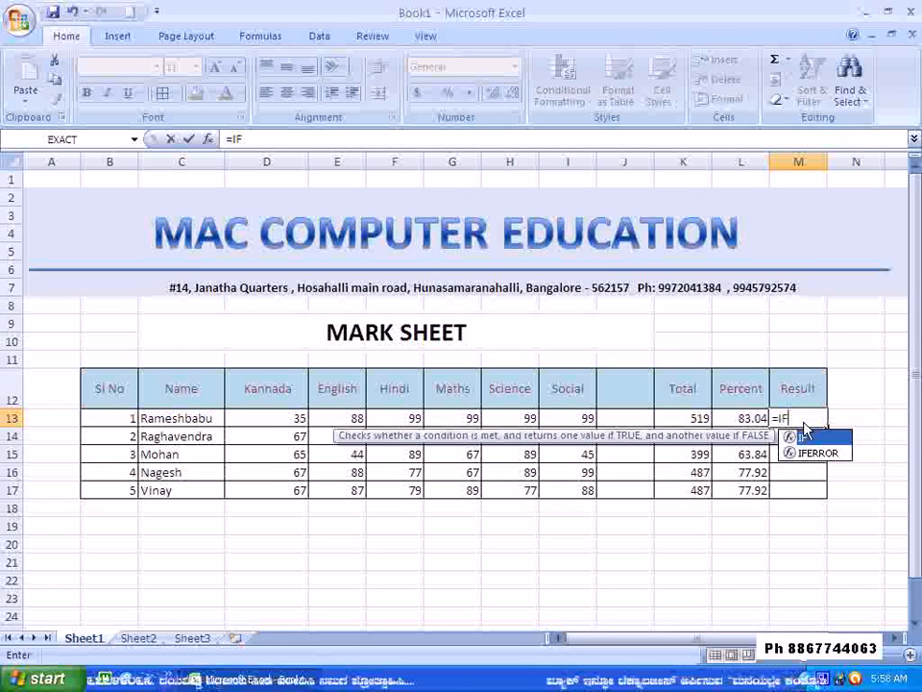
double_click(805, 434)
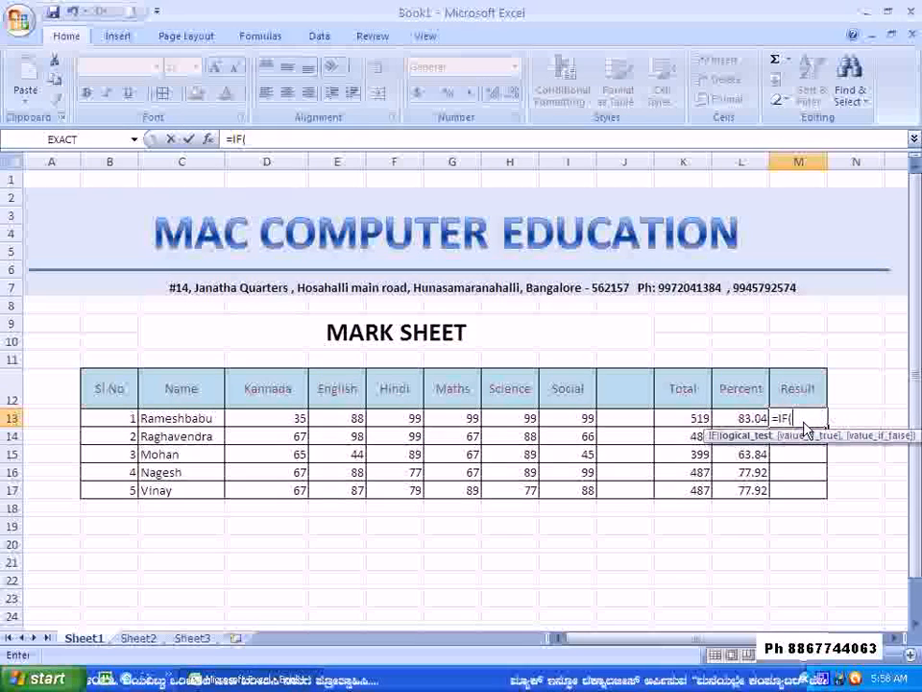
click(739, 421)
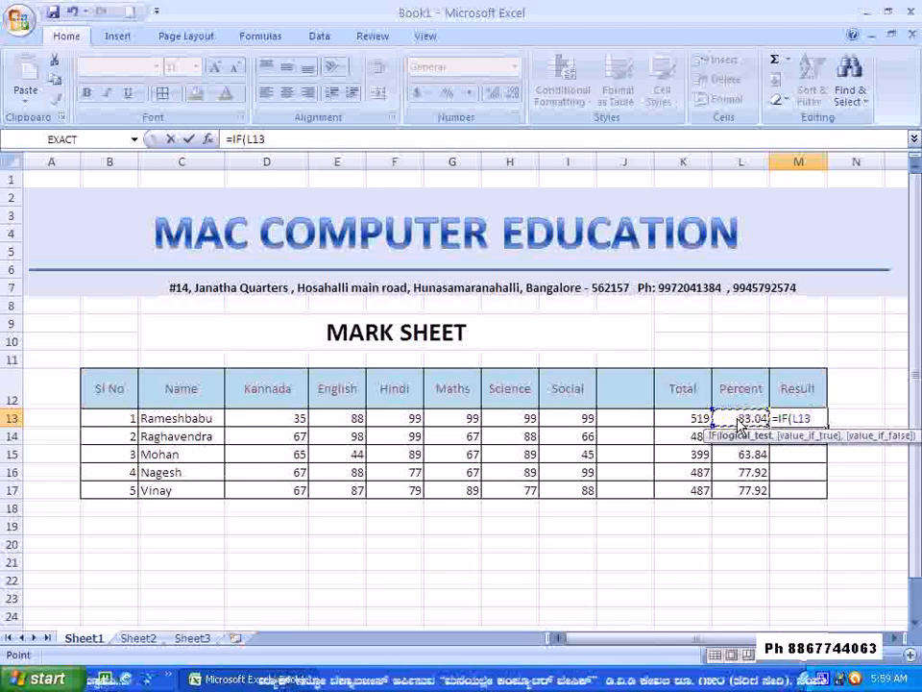
text(>=)
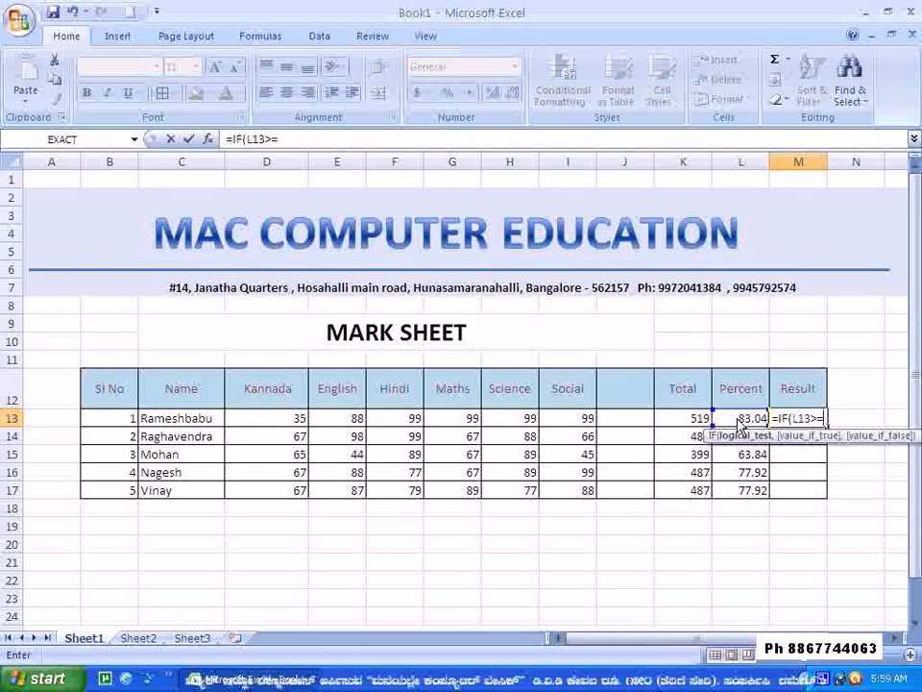
text(35)
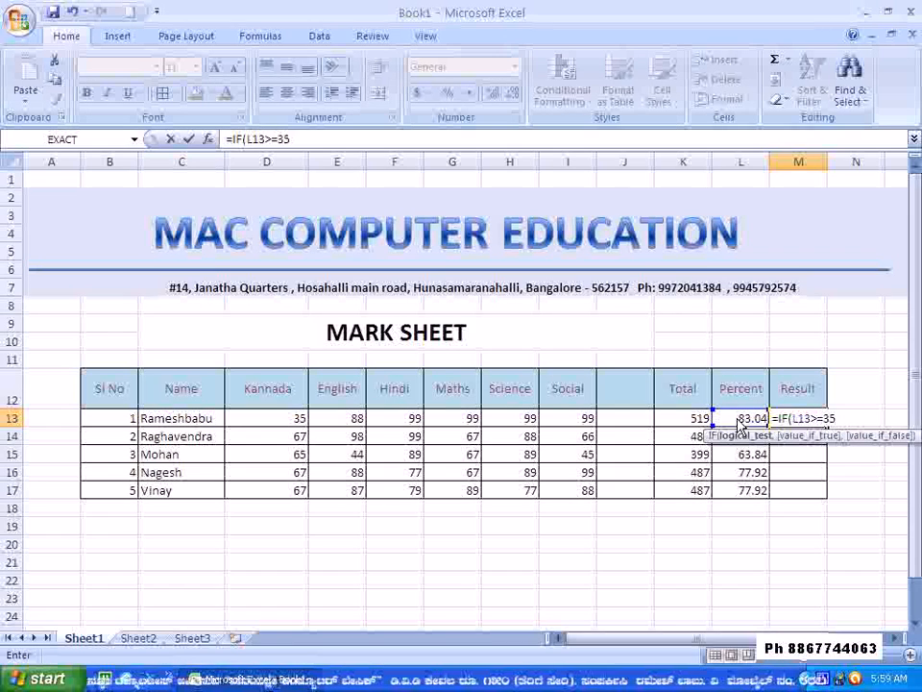
Add "PASS" as the value if true and "FAIL" as the value if false to the M13 formula.
text(,)
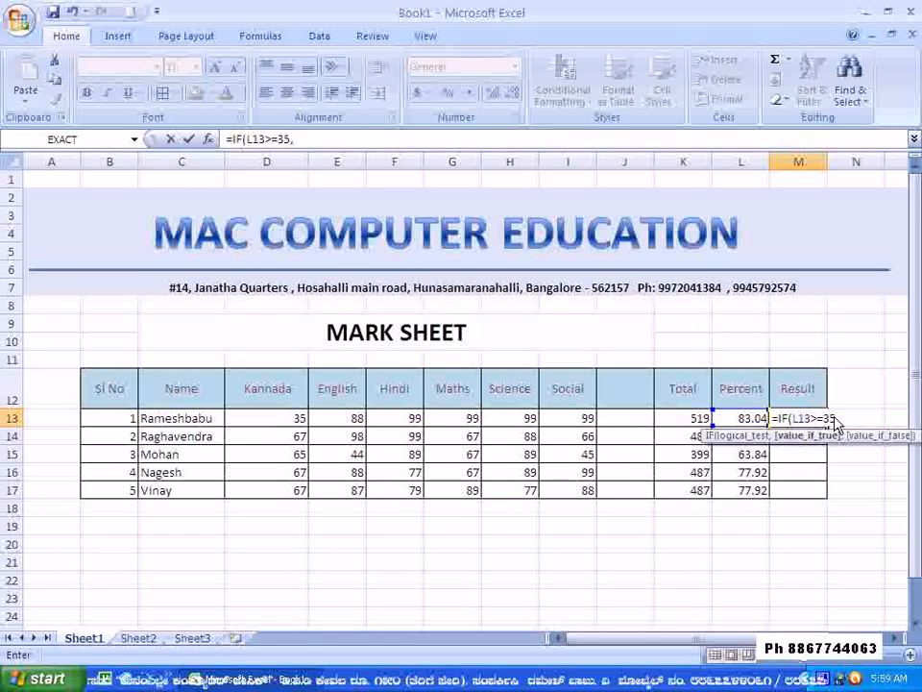
key(BackSpace)
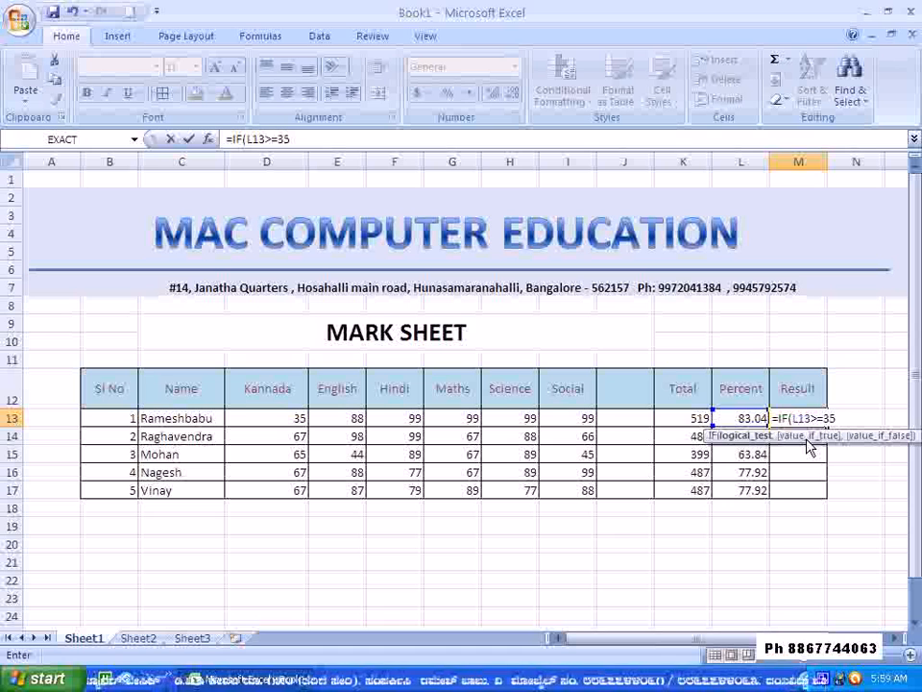
text(,)
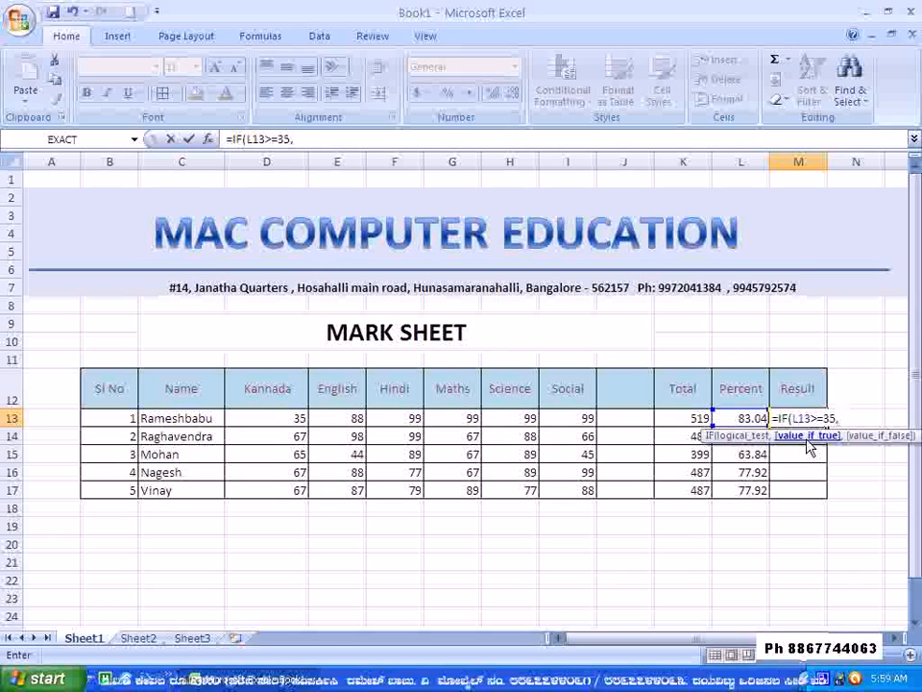
text(")
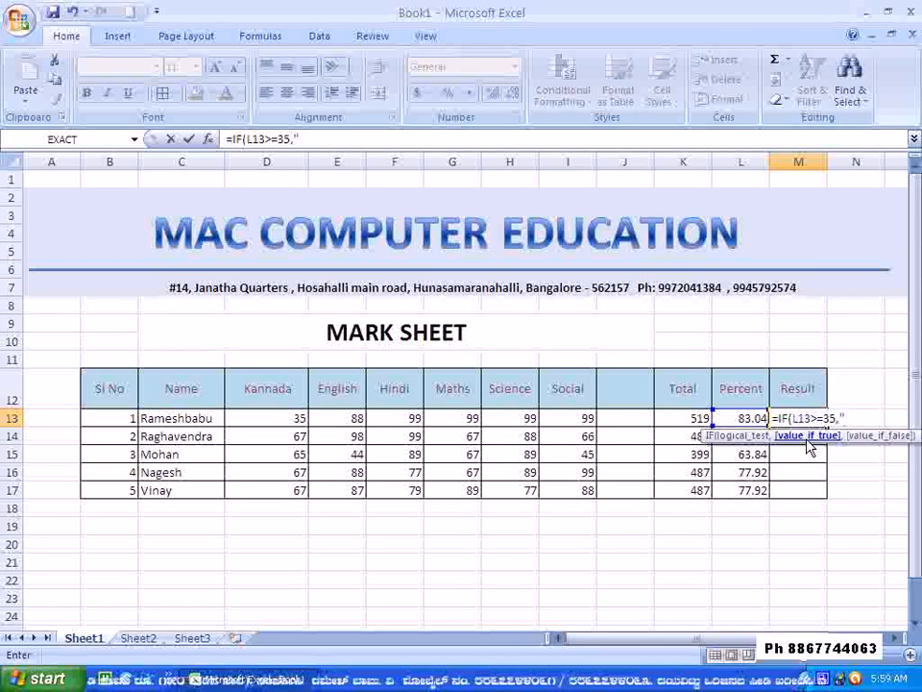
text(PASS)
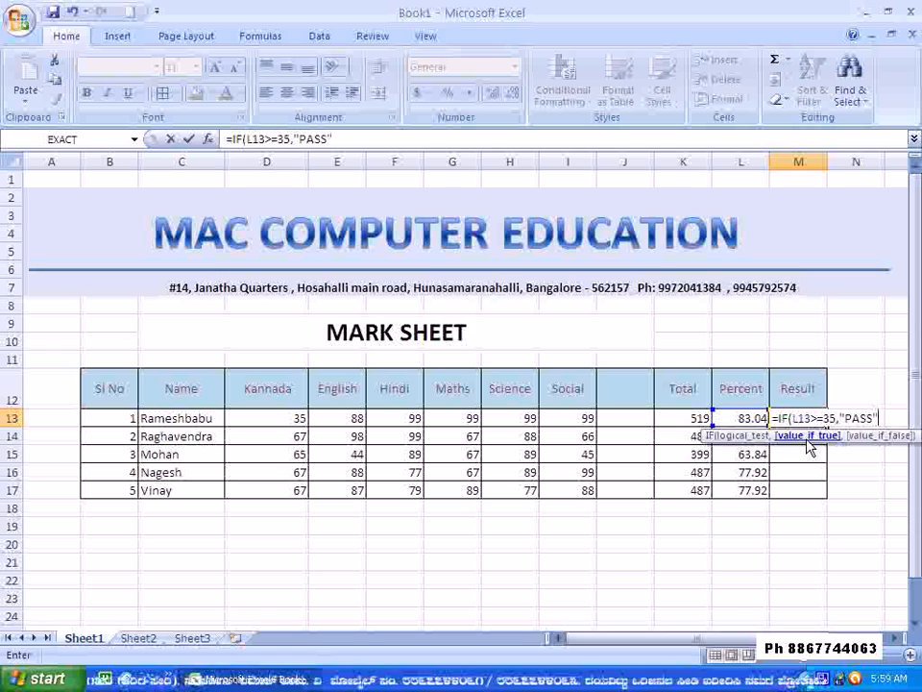
text(",)
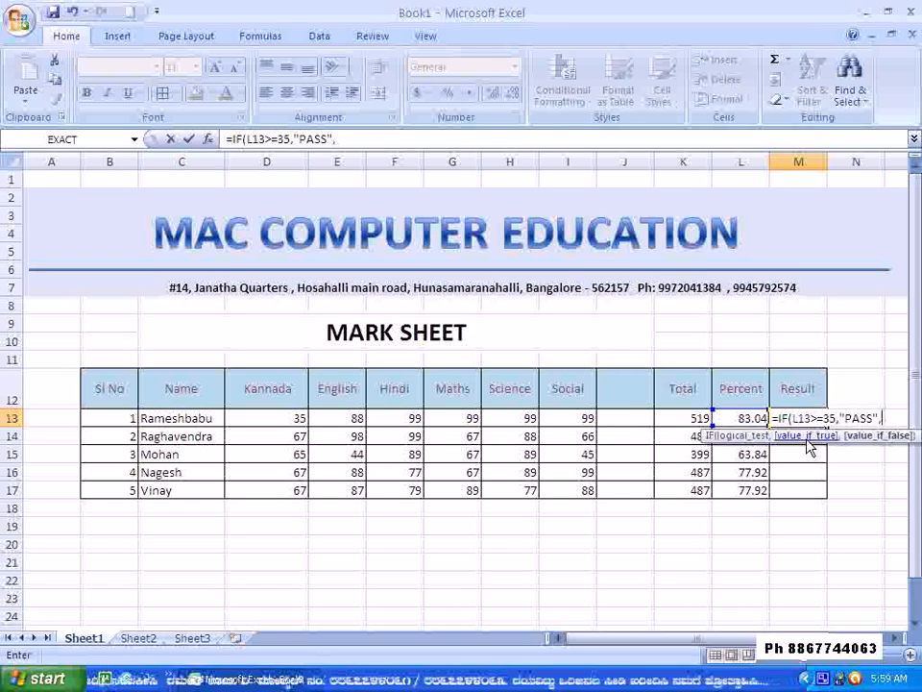
text(")
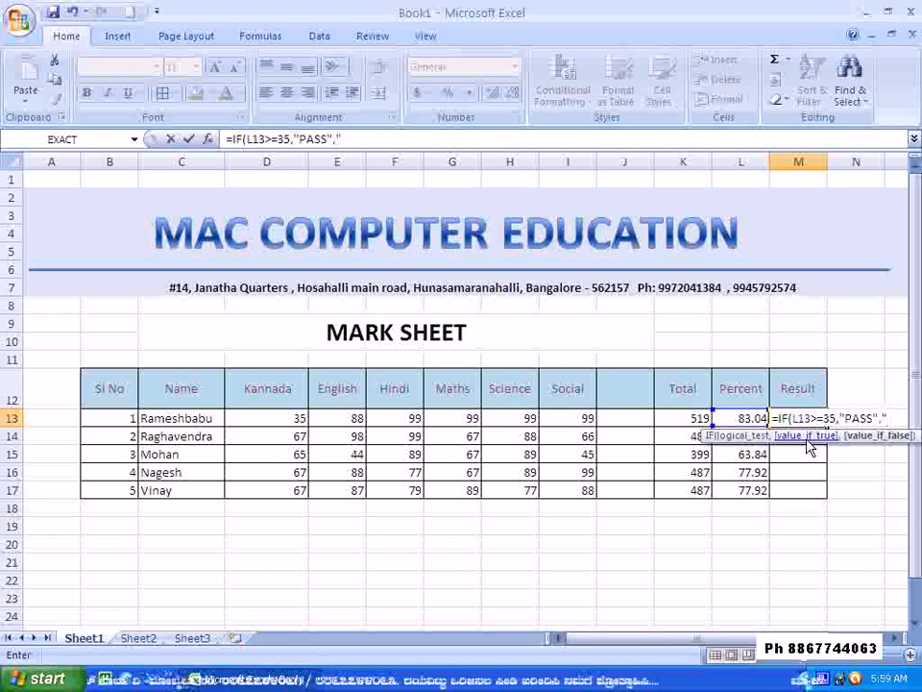
text(FAIL")
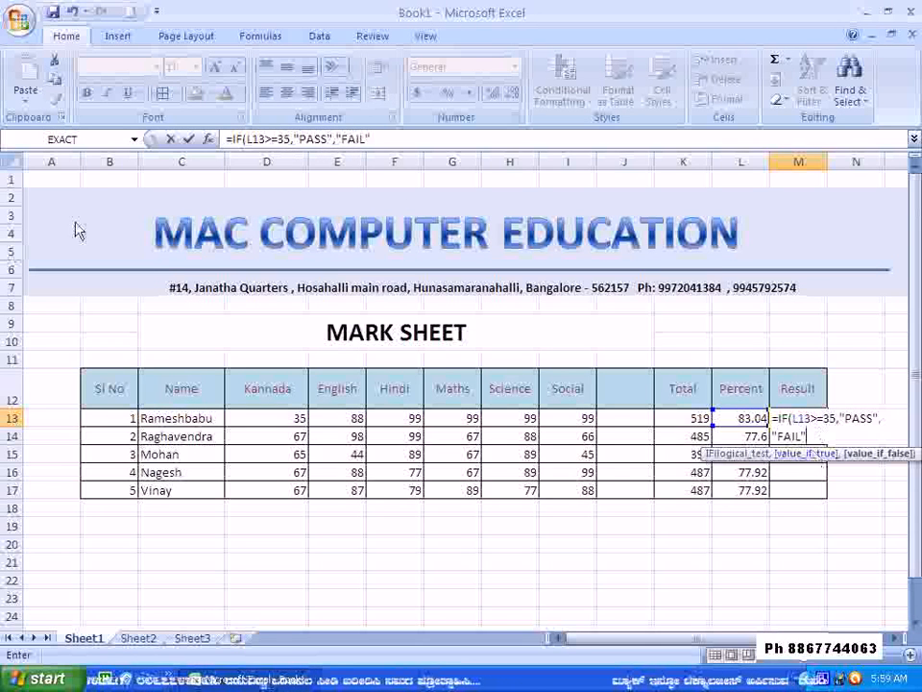
Complete the M13 formula with a closing parenthesis, enter it, and fill it down to M17.
click(382, 143)
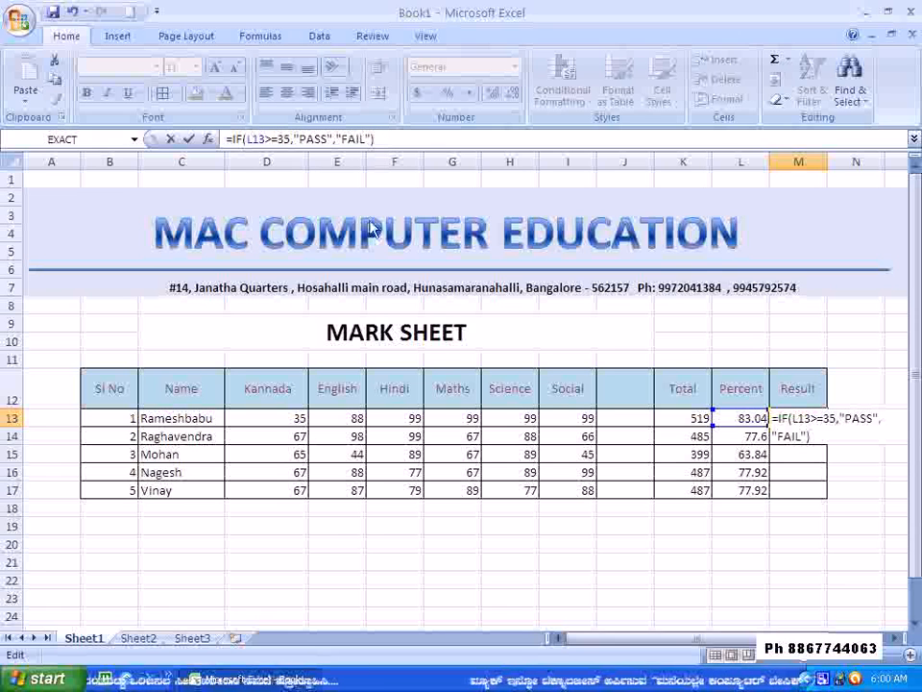
click(190, 140)
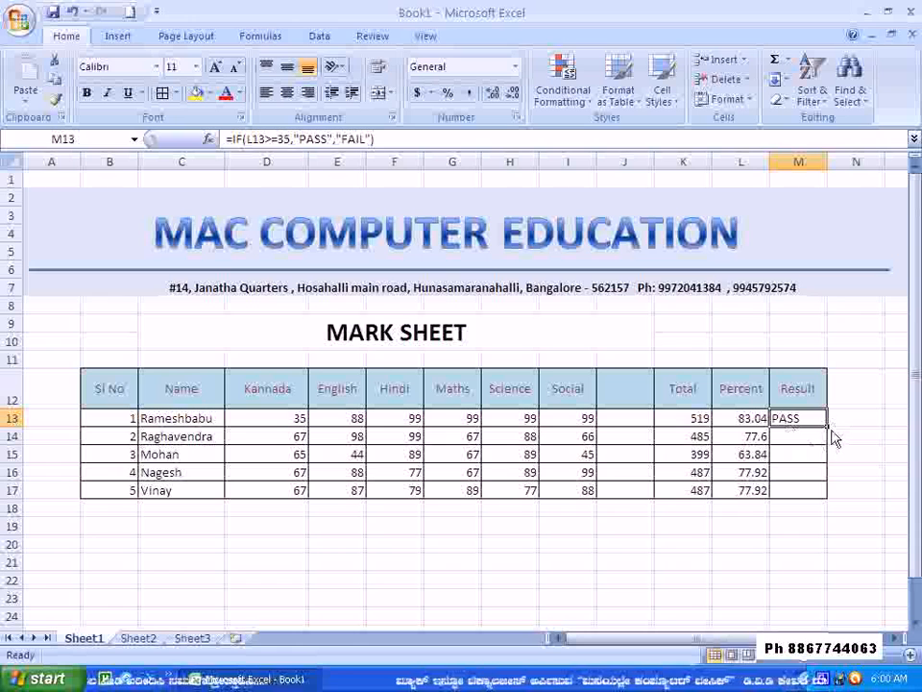
drag(828, 429, 836, 507)
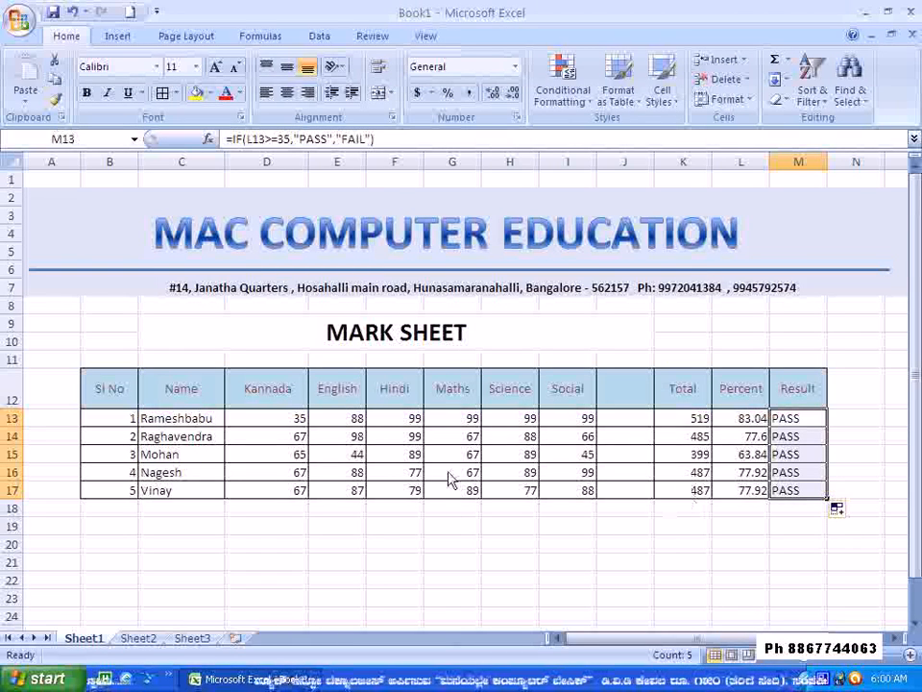
Test the Result formula by setting the first student's Kannada mark in D13 to 22 and filling it across to I13.
click(300, 421)
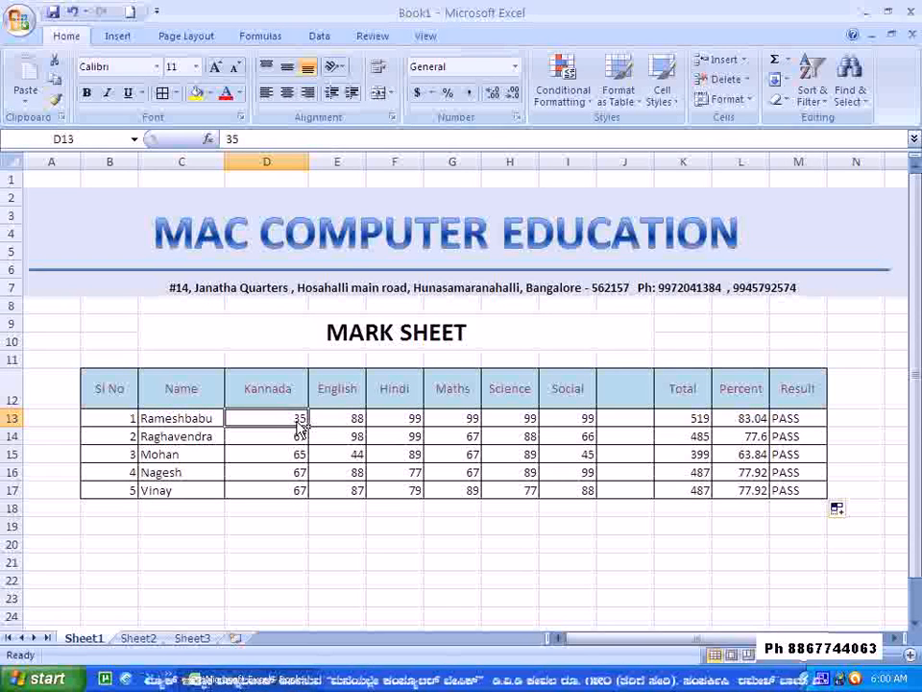
text(22)
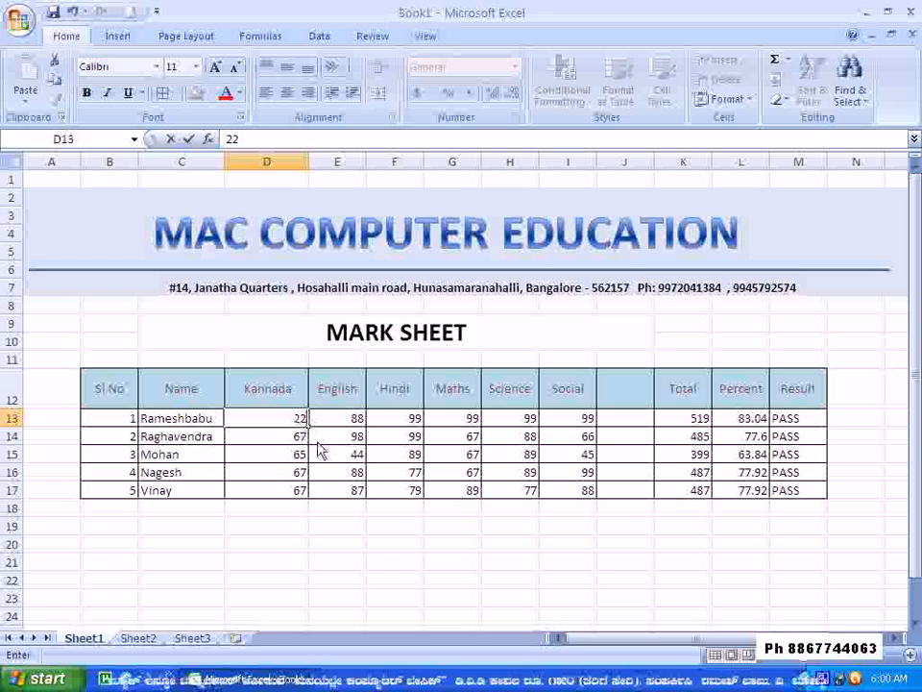
click(327, 459)
click(302, 418)
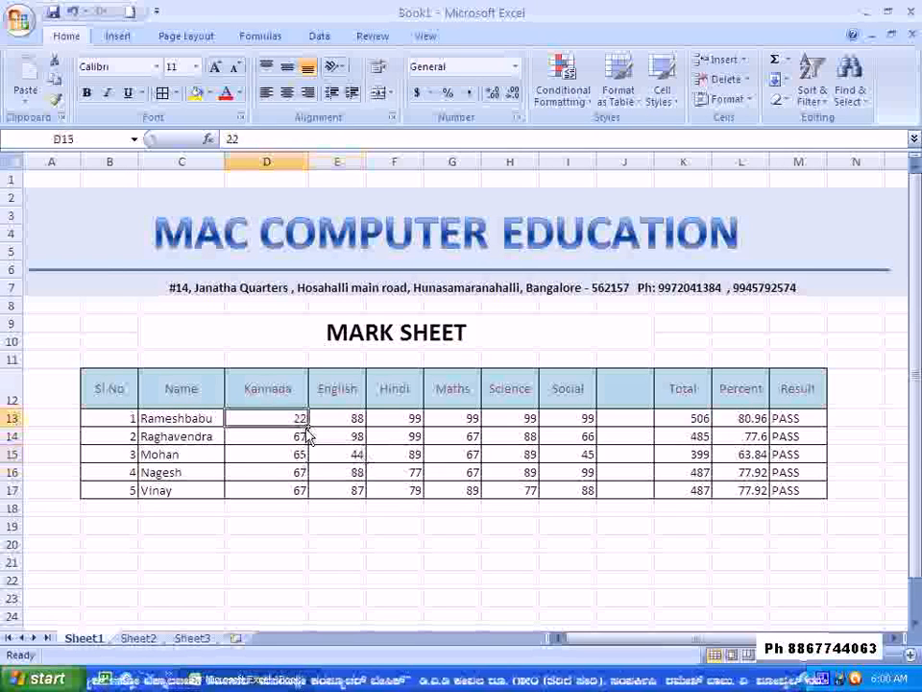
drag(307, 429, 608, 435)
click(752, 421)
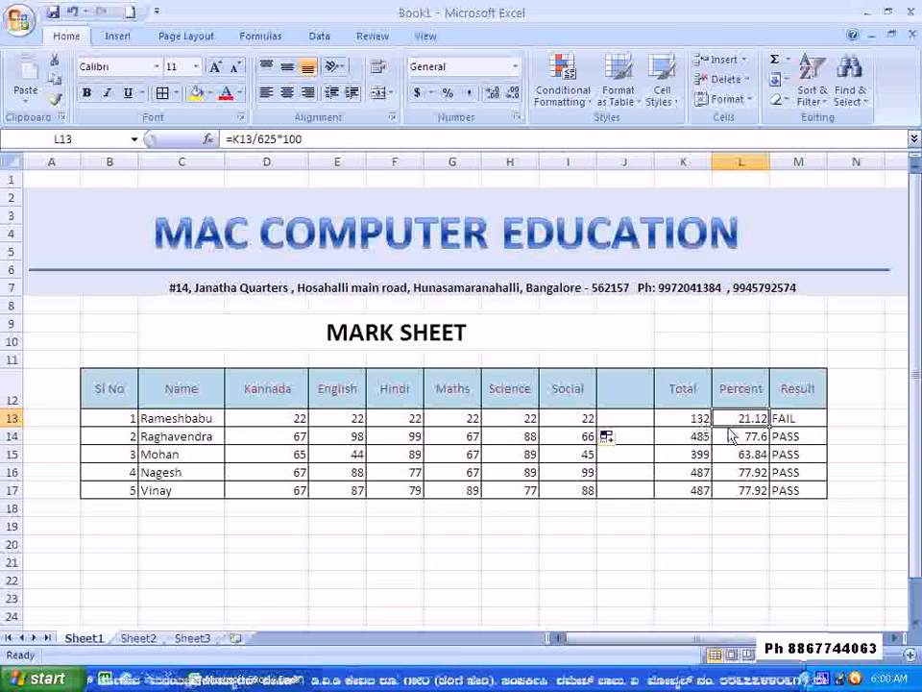
click(805, 423)
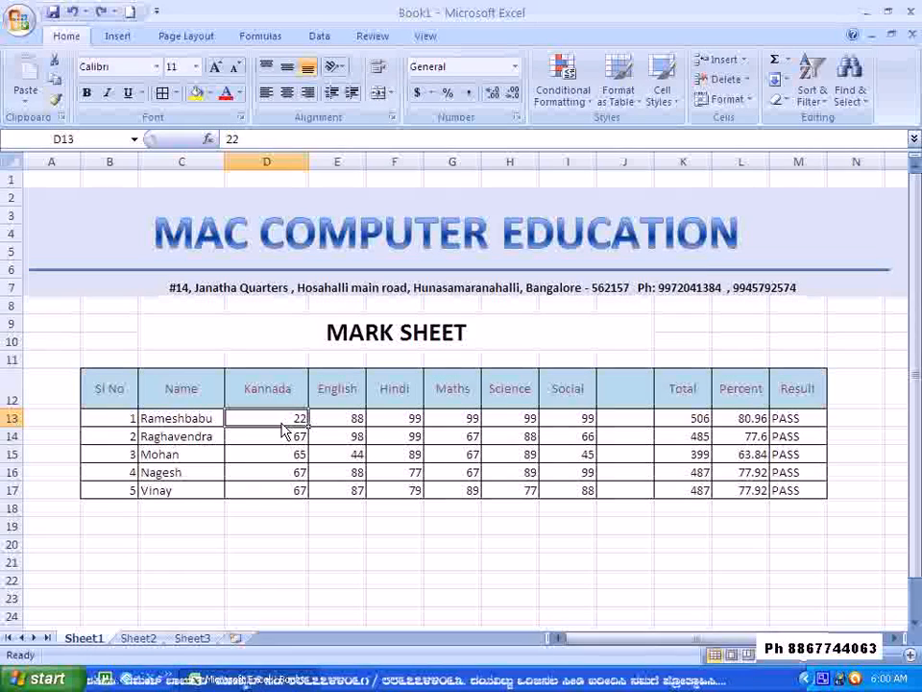
Set the first student's Kannada mark in D13 to 99.
text(99)
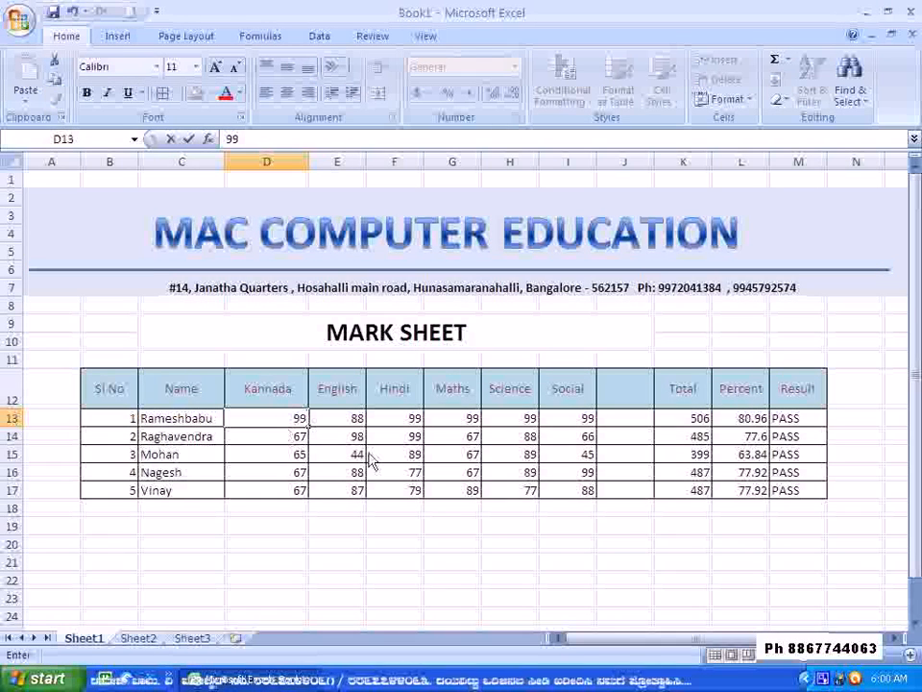
click(346, 581)
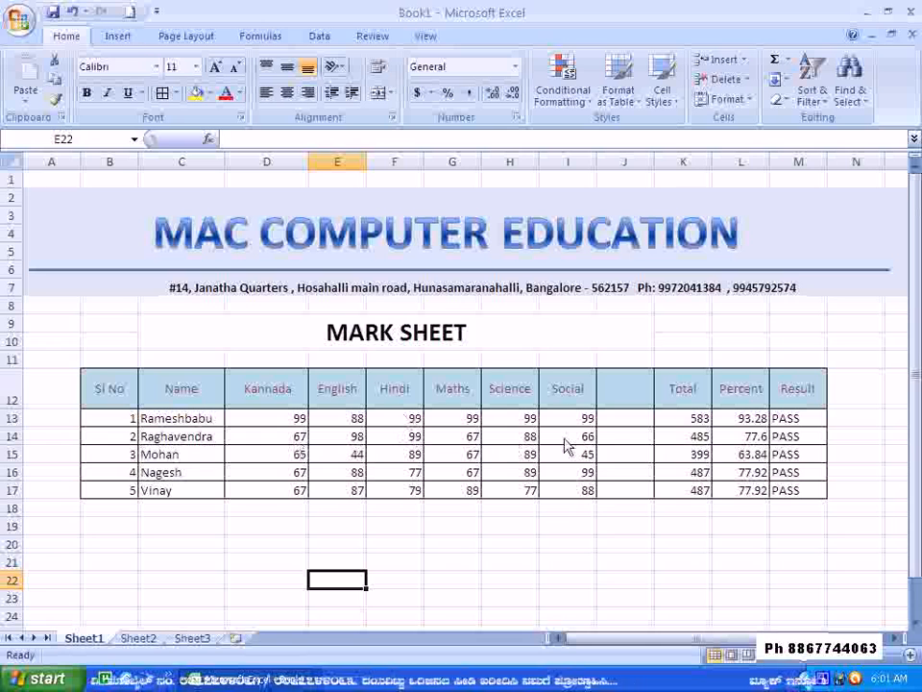
Test the Result formula with an English mark of 0 in E13, and undo that change.
click(358, 423)
text(0)
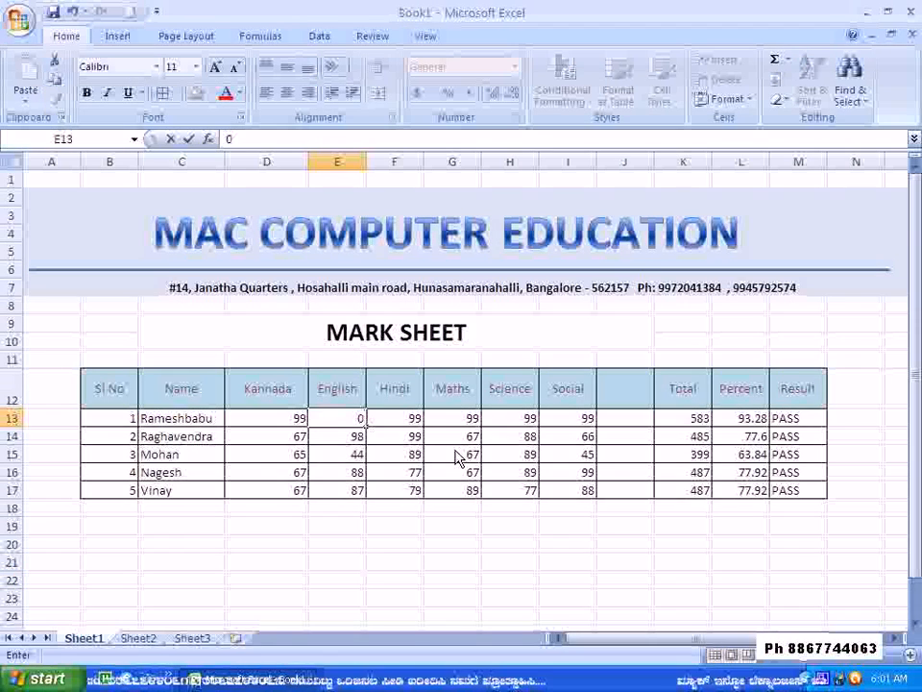
click(396, 564)
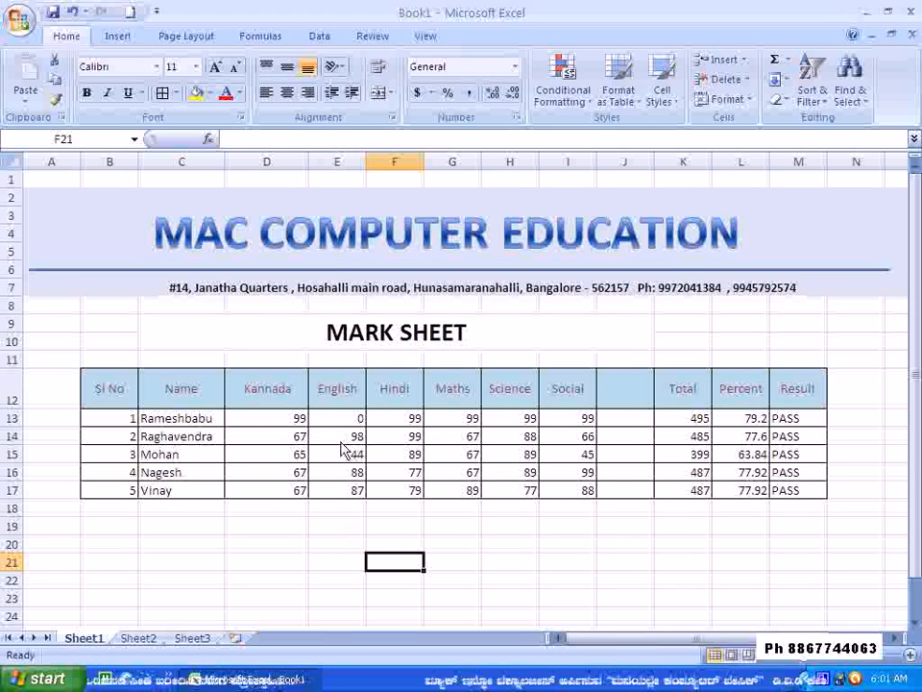
key(ctrl+z)
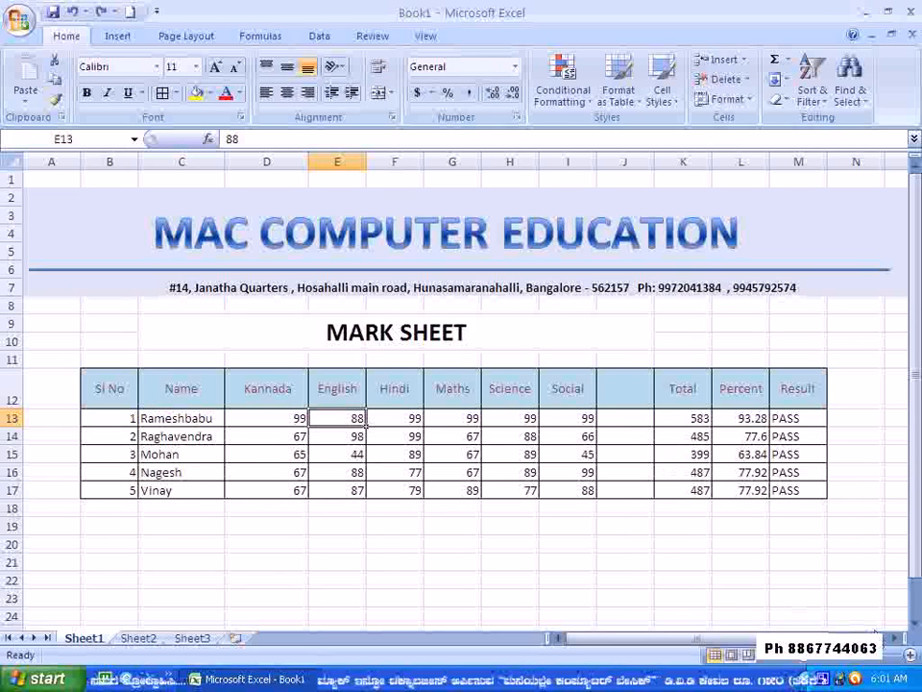
Clear the formulas from the Result cells M13:M17.
click(895, 642)
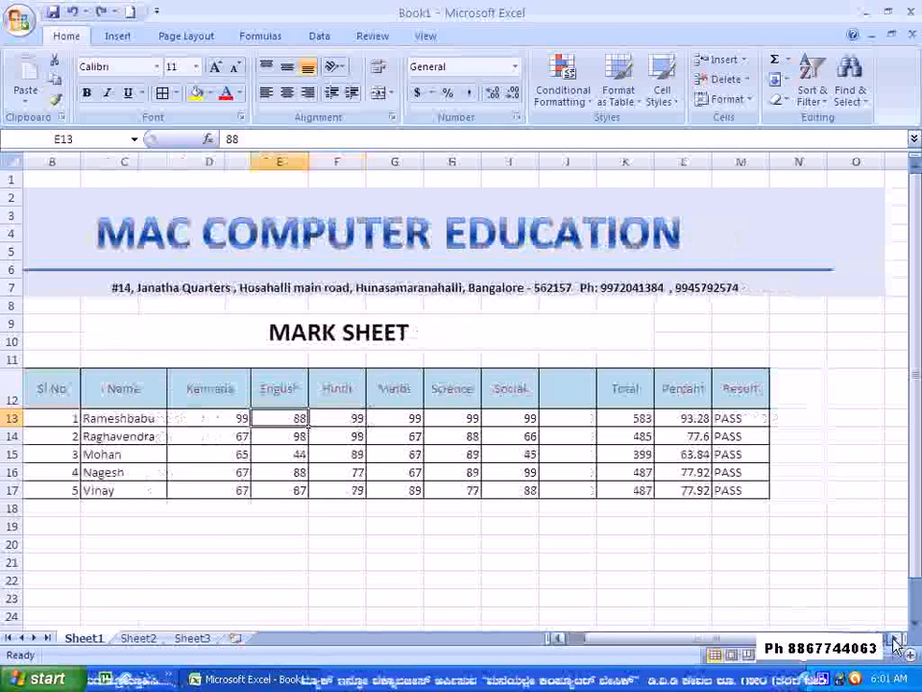
click(752, 426)
drag(752, 426, 752, 495)
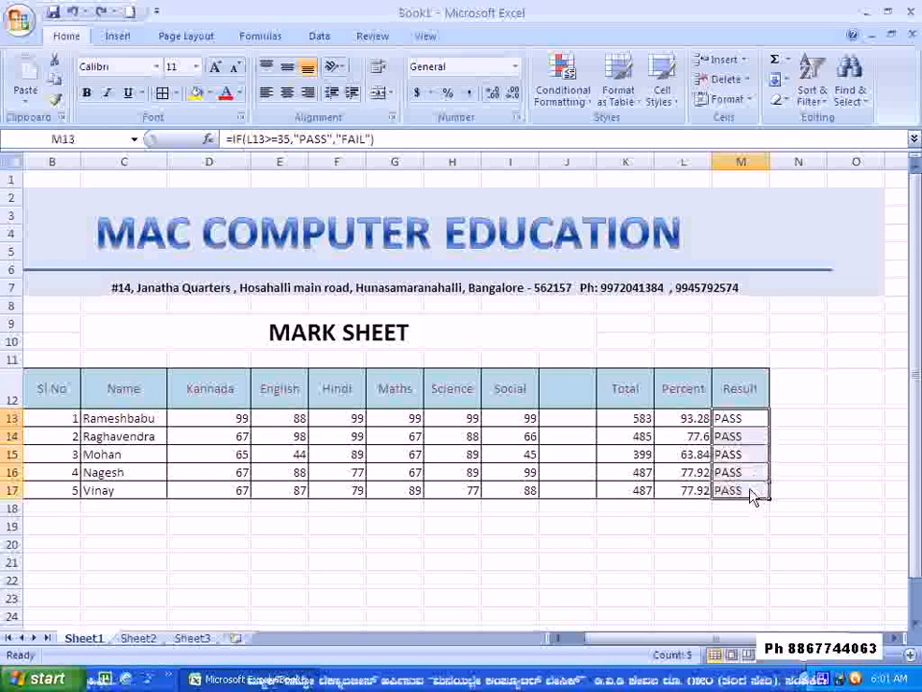
key(Delete)
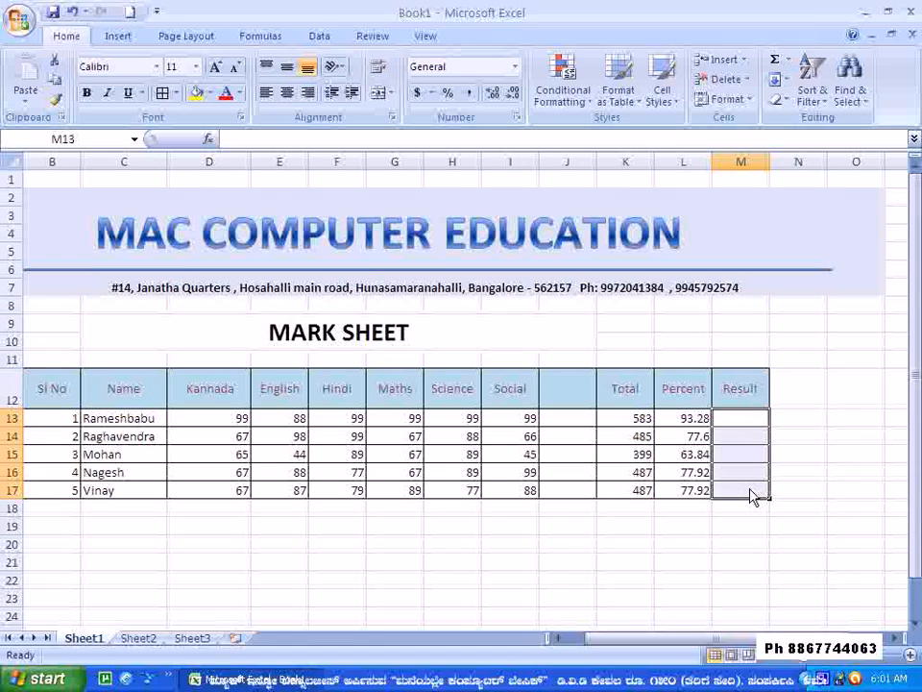
Start a new IF formula in M13 with a nested AND whose first condition is D13>=35.
click(764, 426)
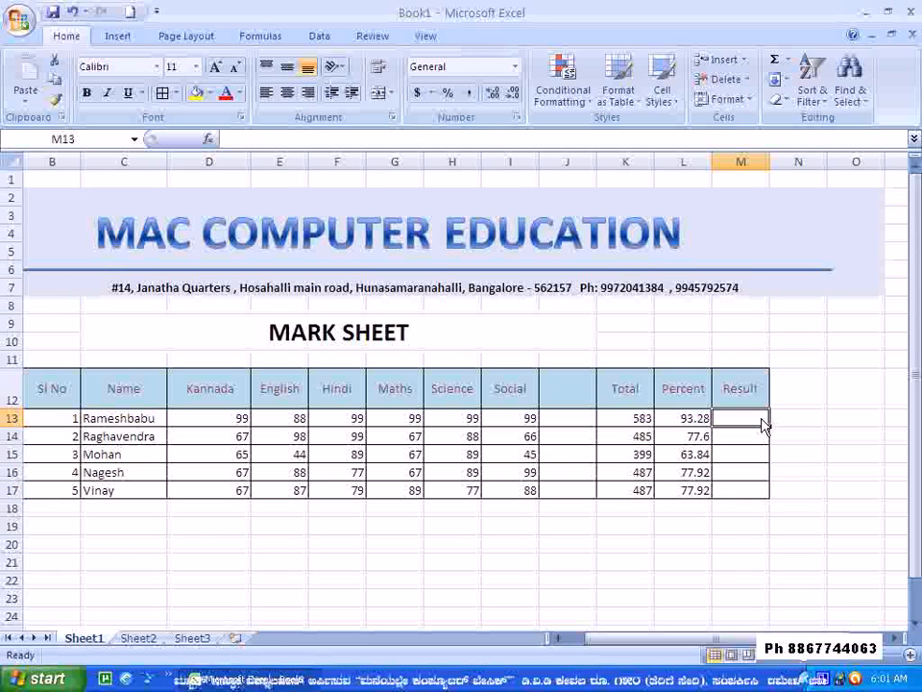
text(=)
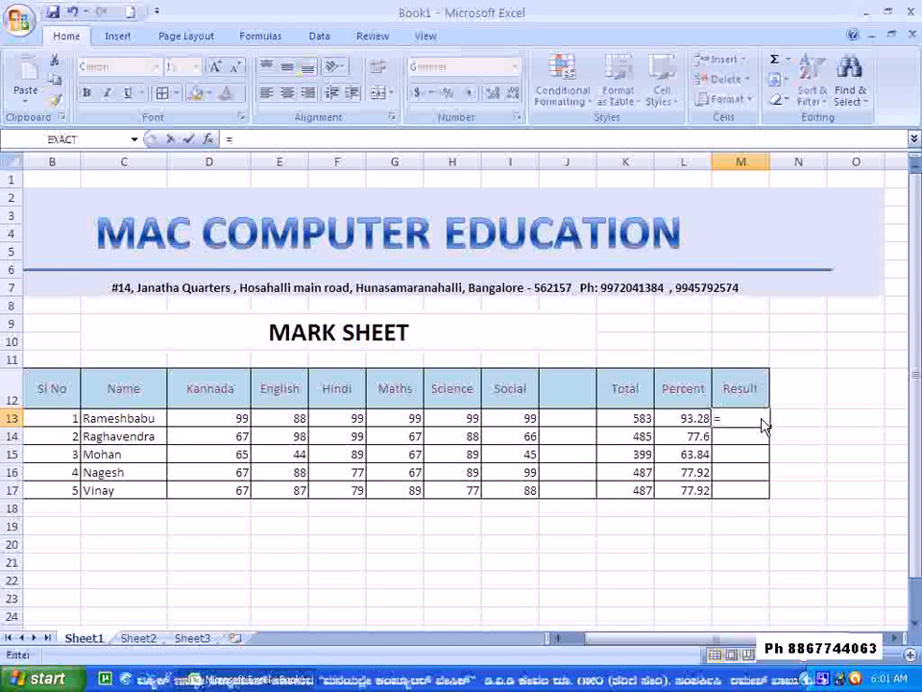
text(IF)
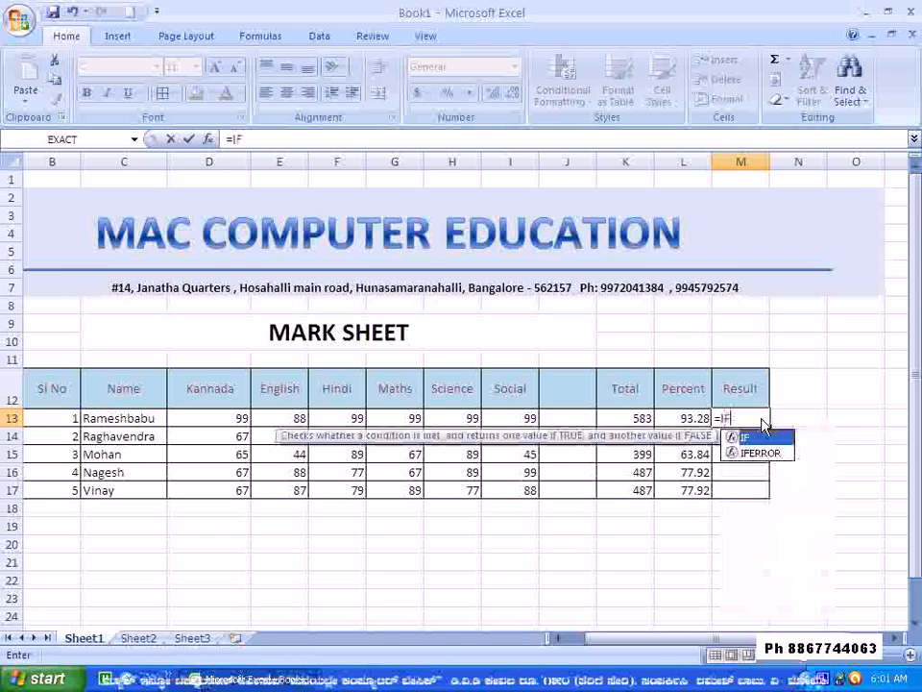
text(()
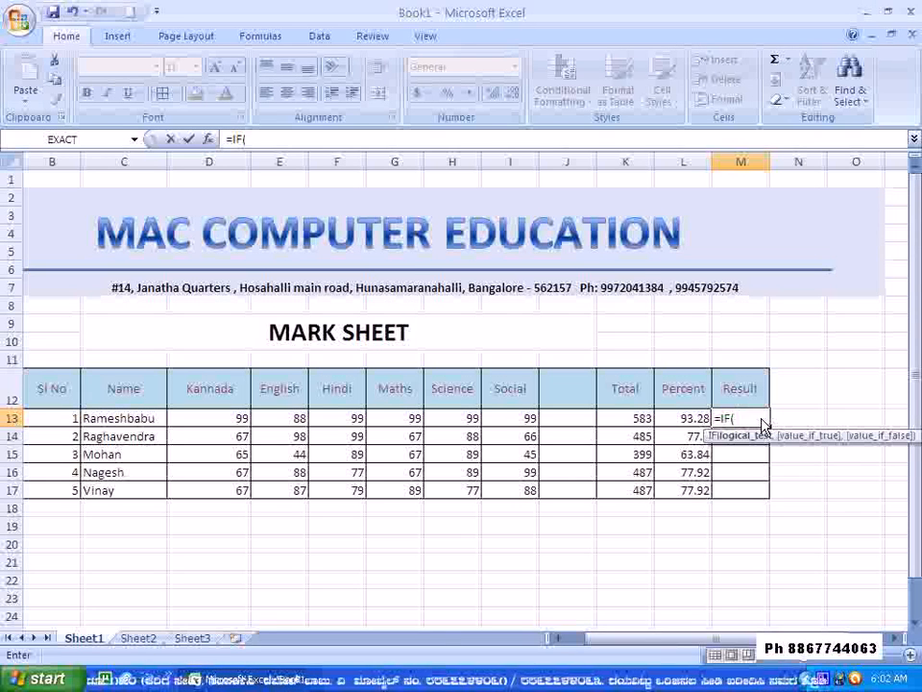
text(AND)
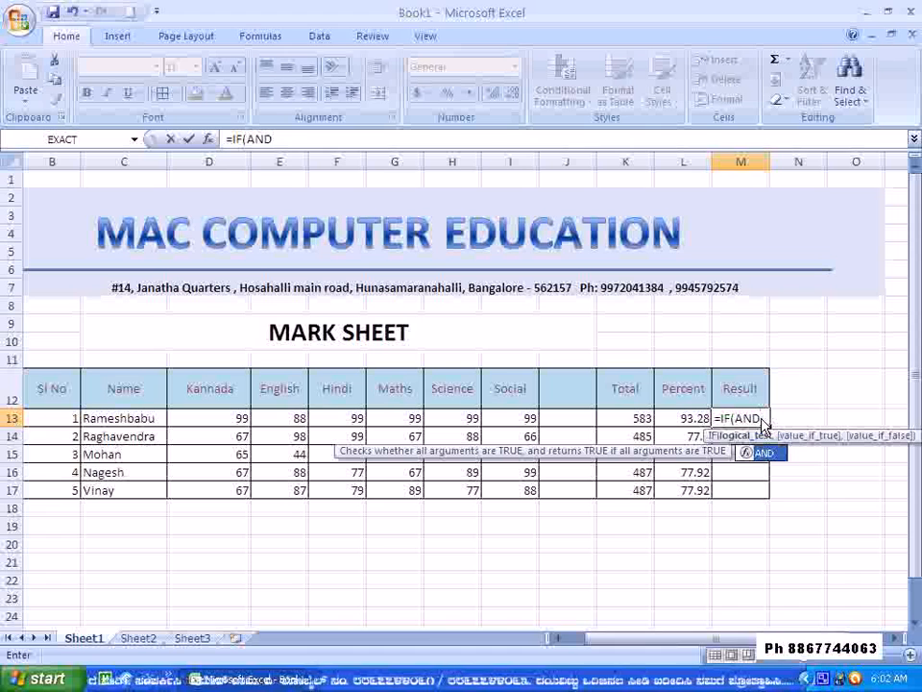
text(()
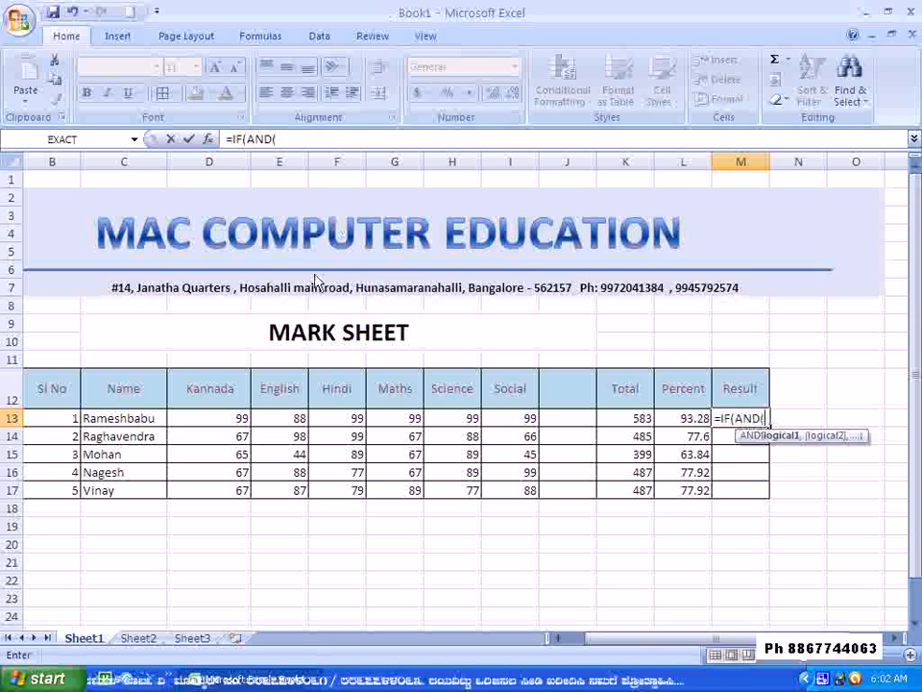
click(231, 420)
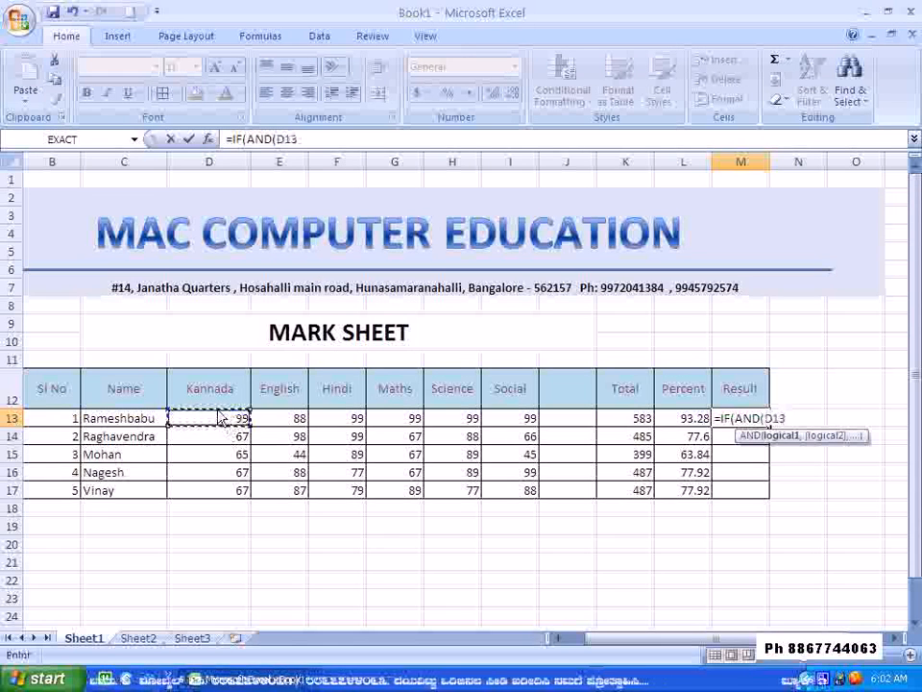
text(>=35)
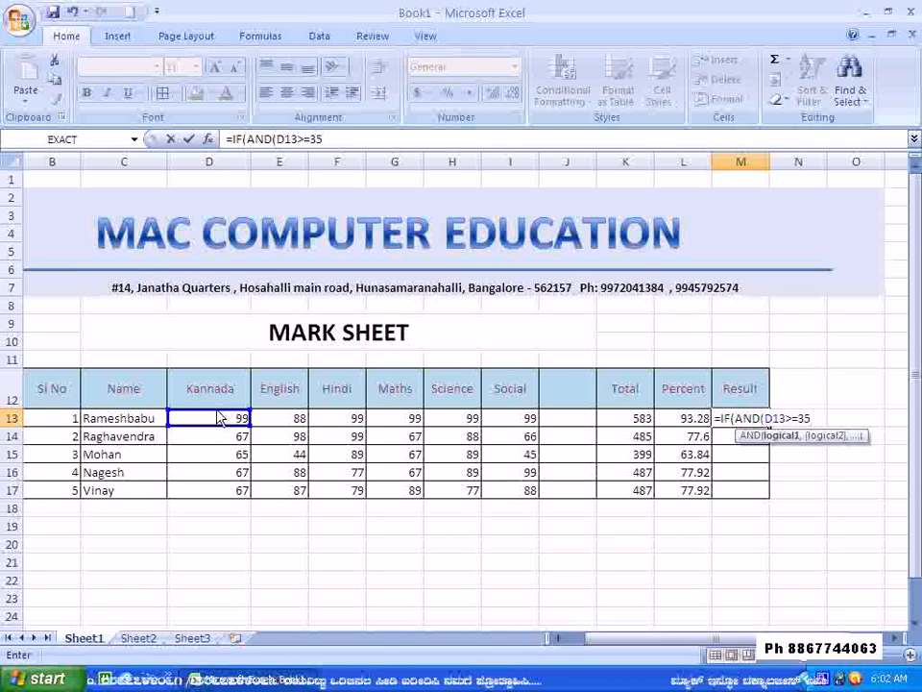
text(,)
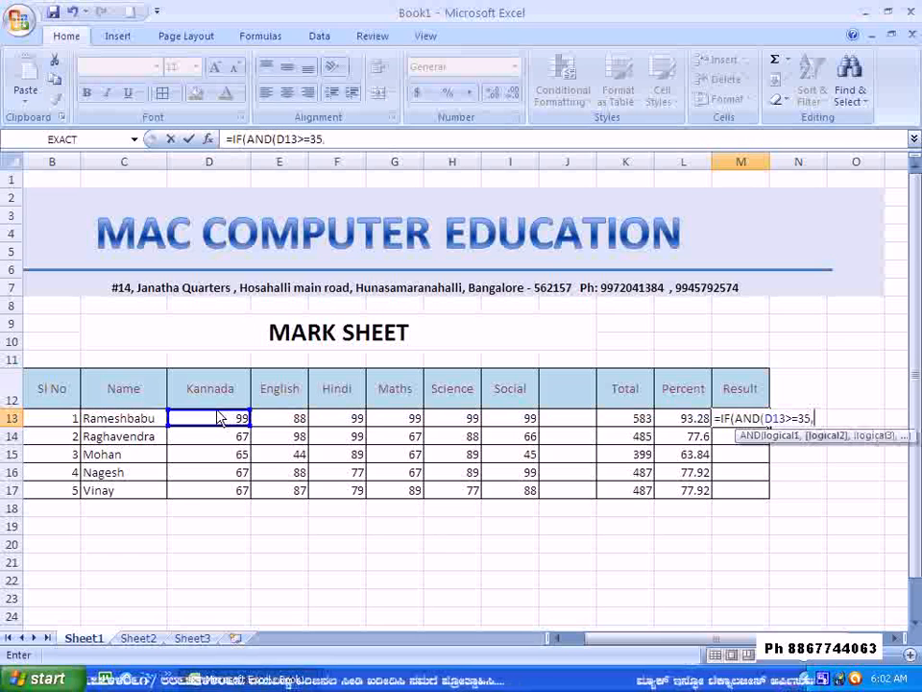
Add the English and Hindi conditions E13>=35 and F13>=35 to the AND test in M13.
click(282, 422)
text(>=)
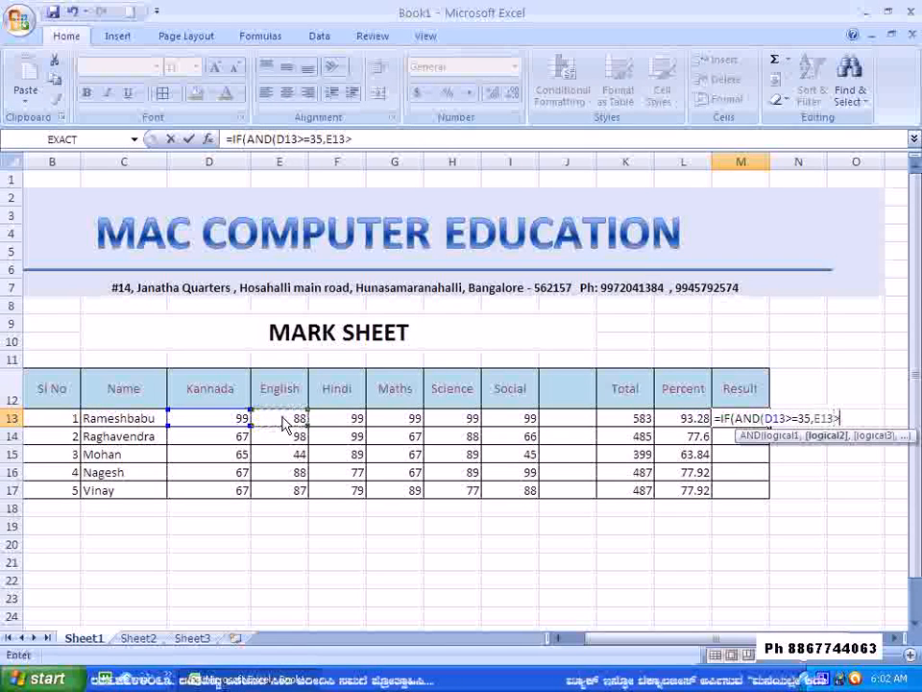
text(35)
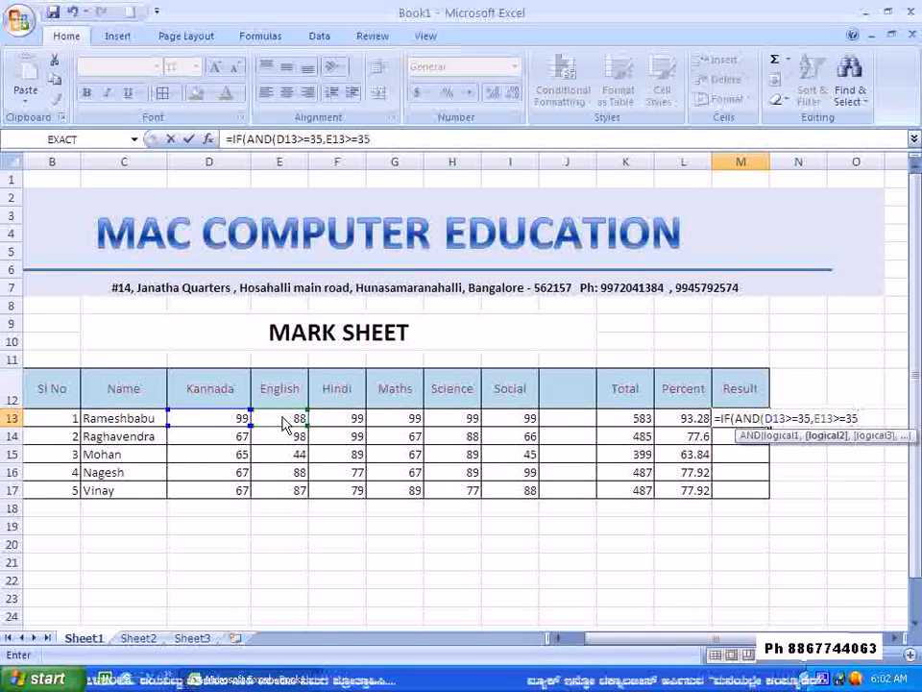
text(,)
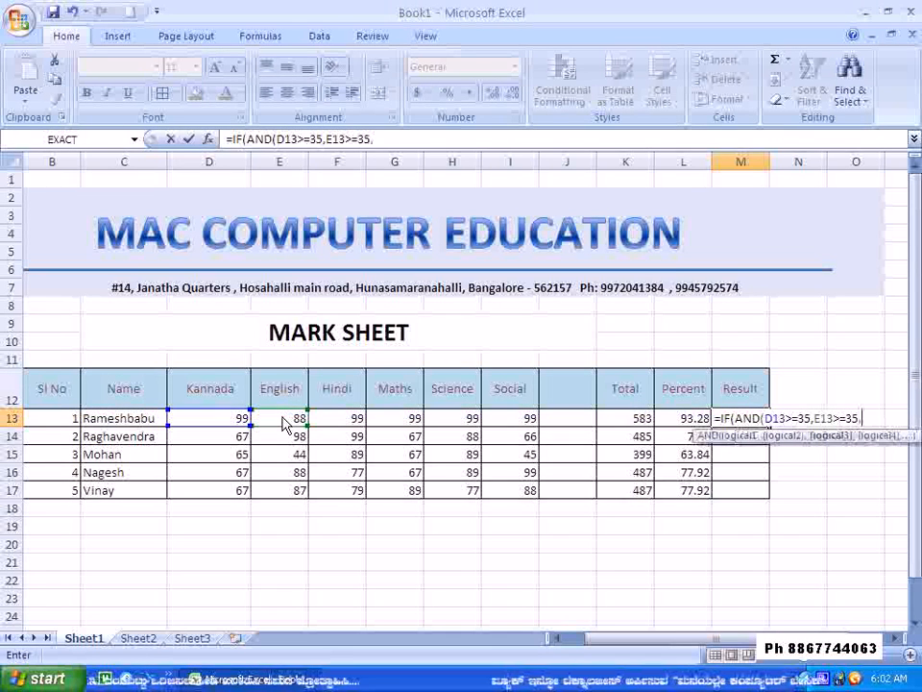
click(351, 430)
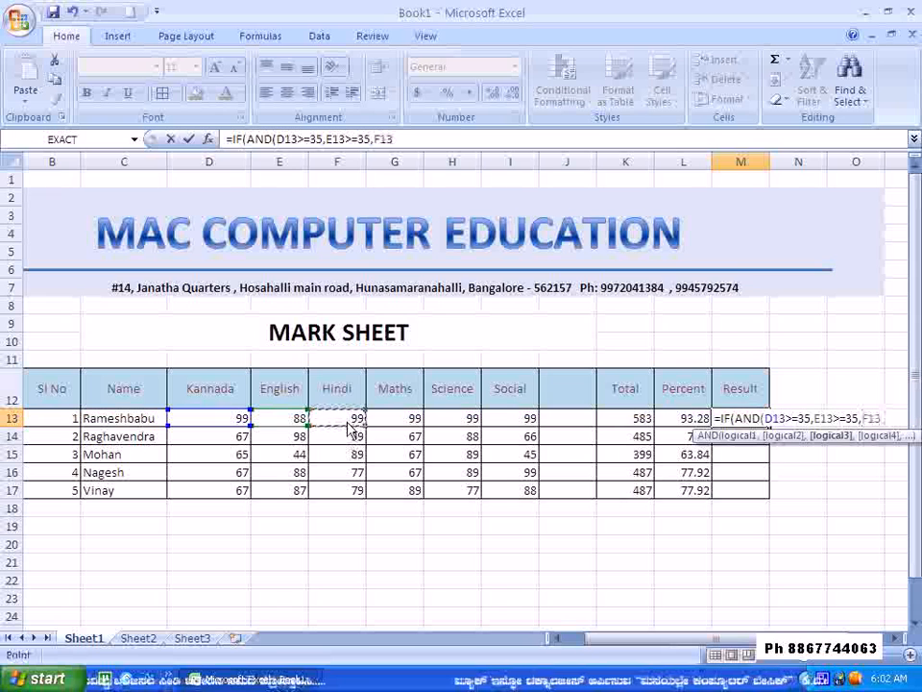
text(>=)
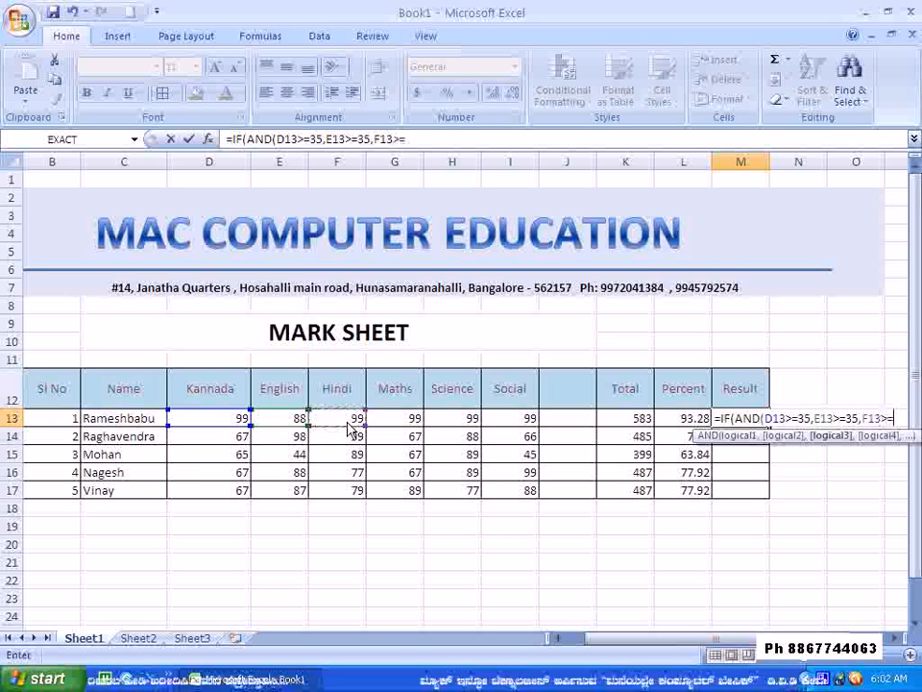
text(3)
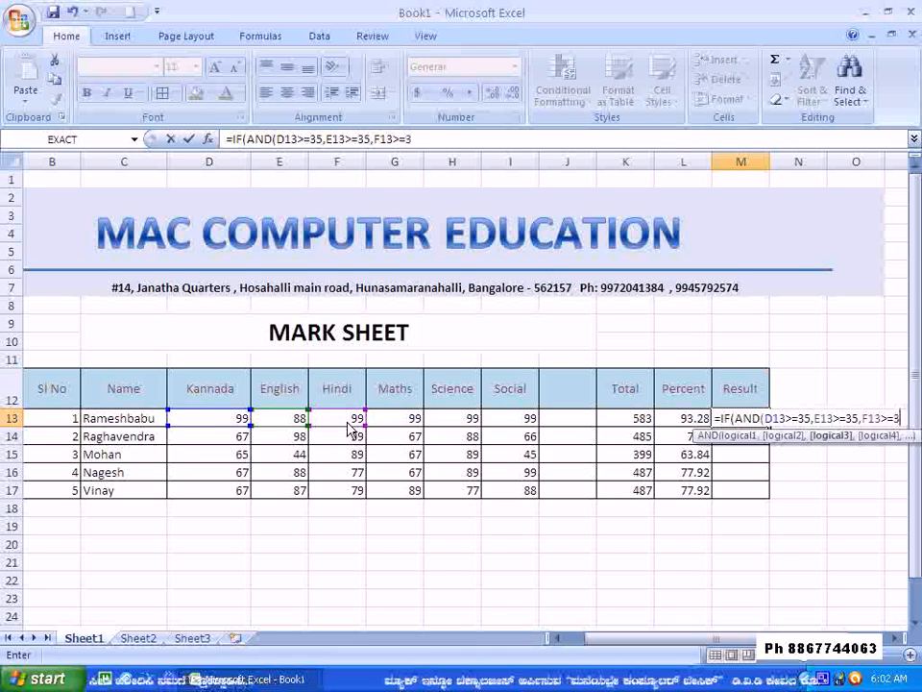
text(5)
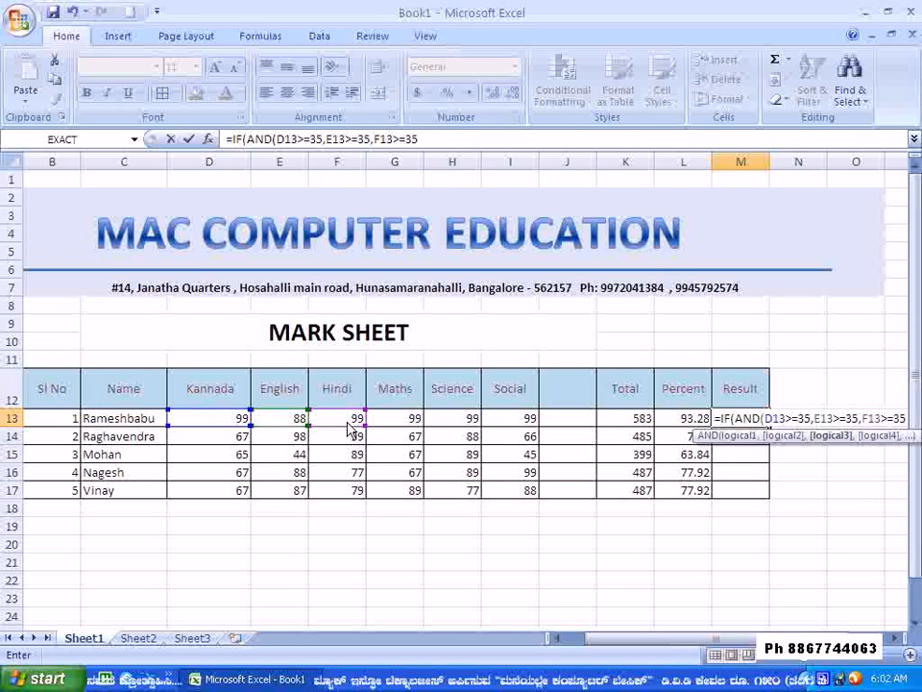
text(,)
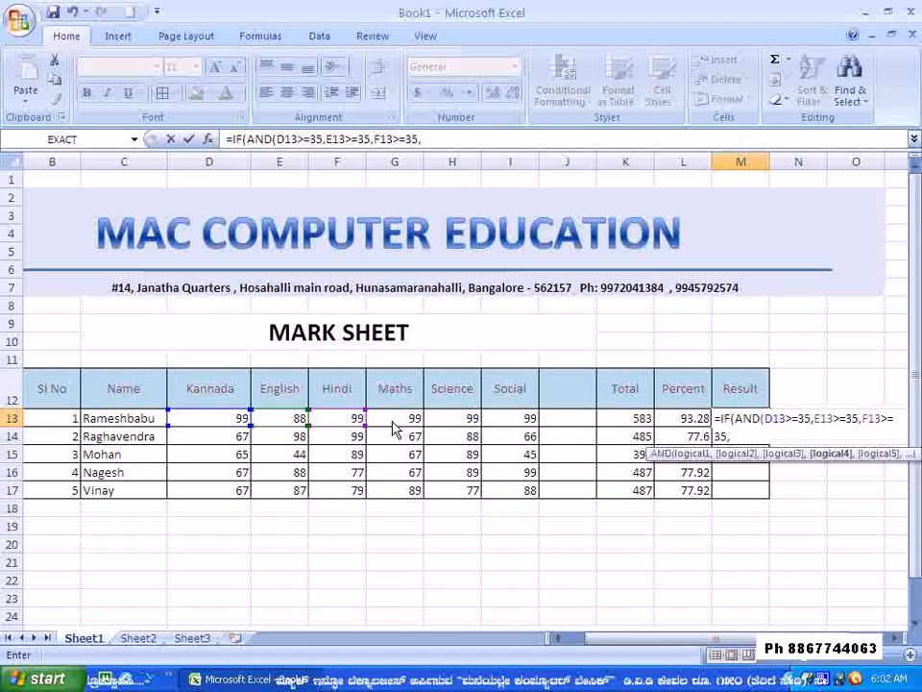
Add the Maths and Science conditions G13>=35 and H13>=35 to the AND test in M13.
click(393, 421)
text(>=)
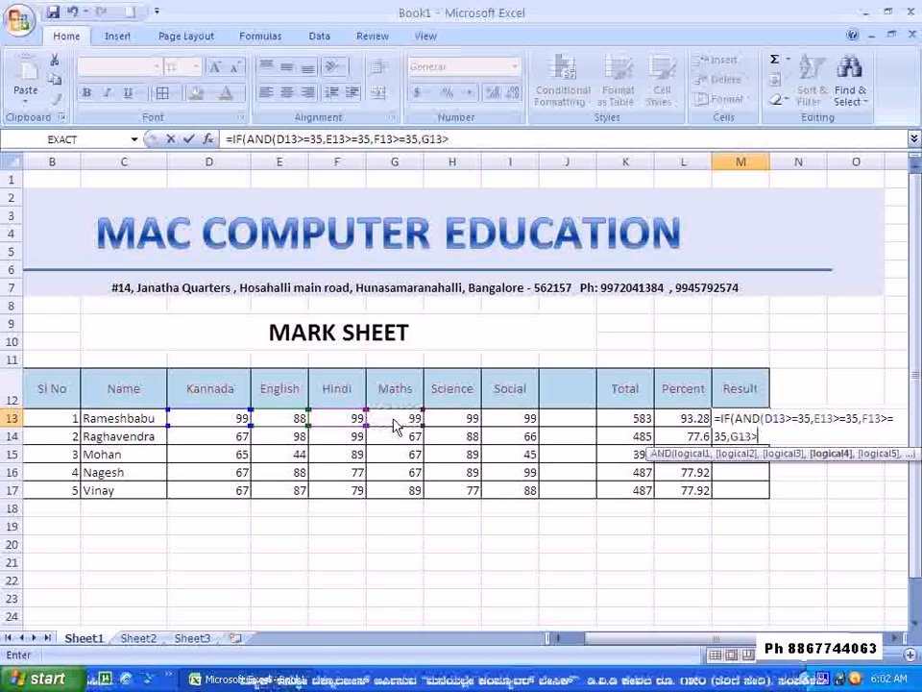
text(35)
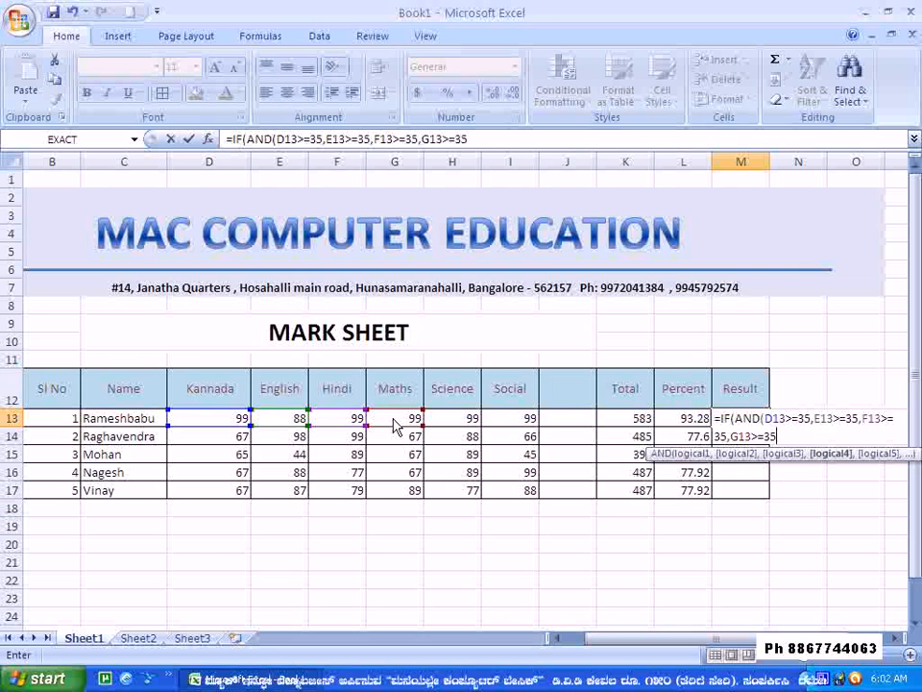
text(,)
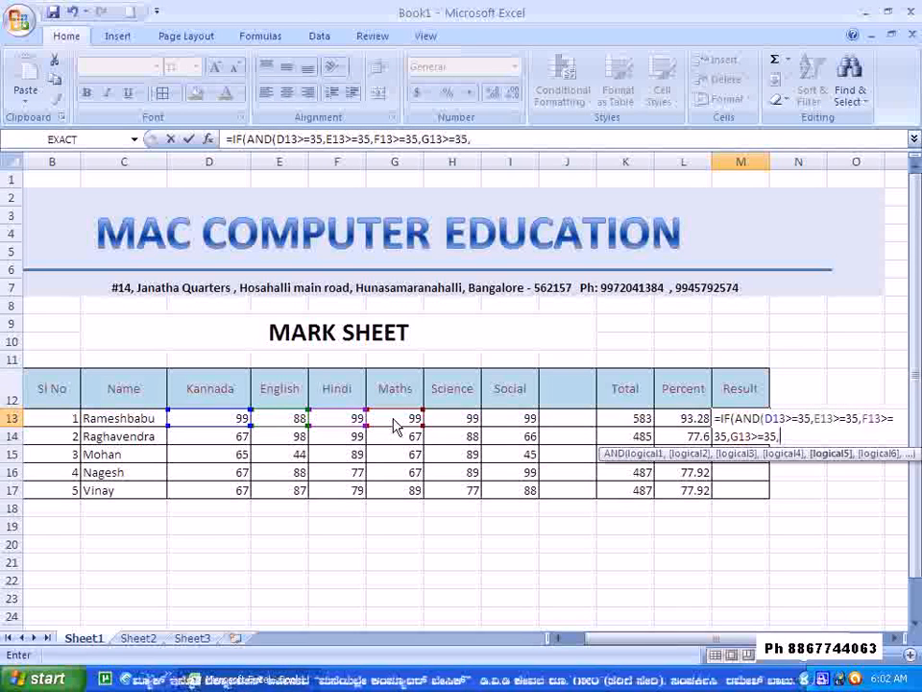
click(457, 423)
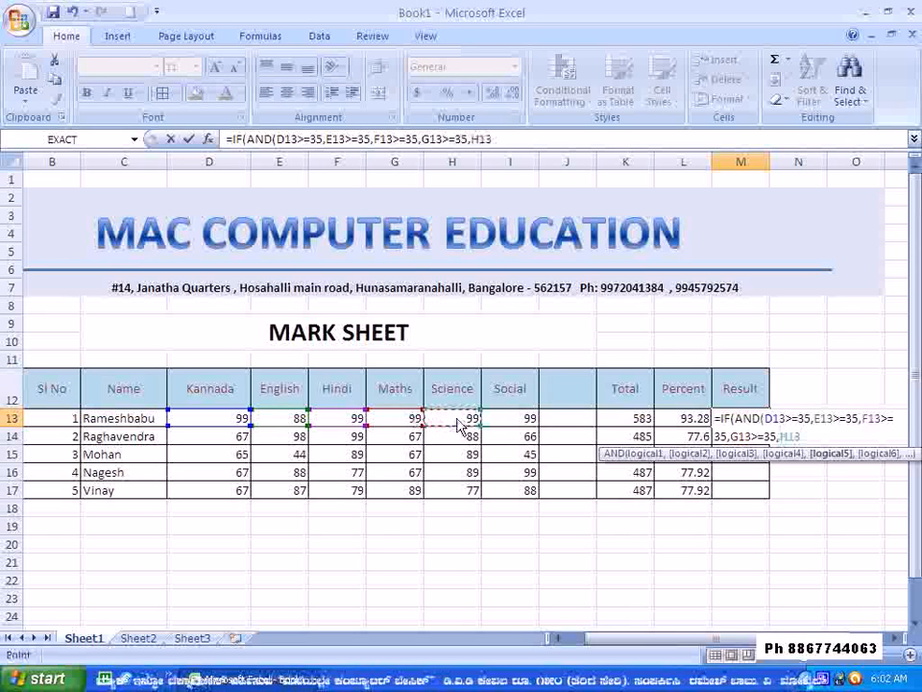
text(>=35)
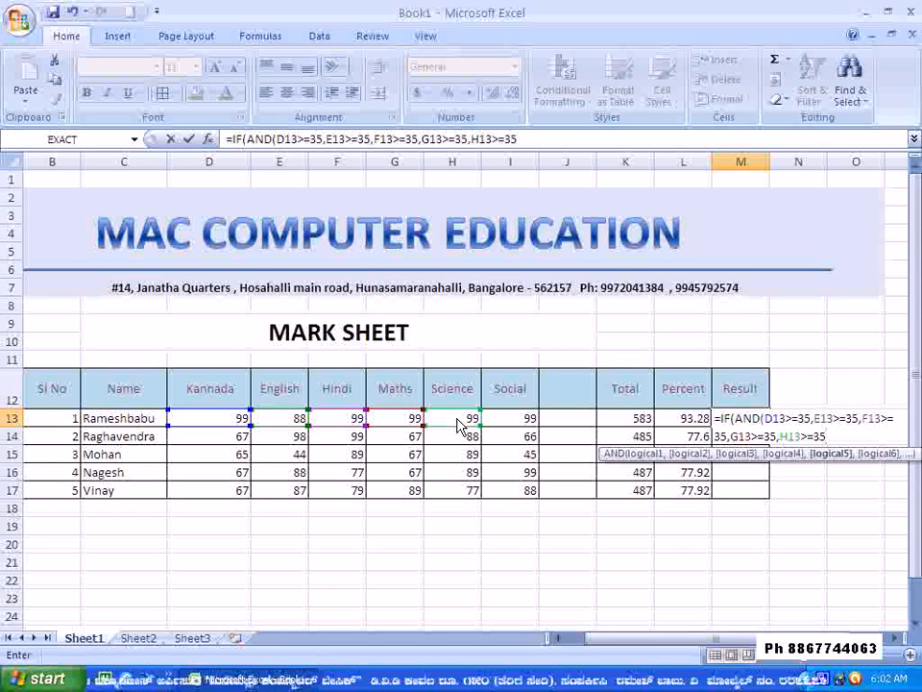
Add the Social condition I13>=35 to the AND test in M13 and close the AND function.
text(,)
click(531, 425)
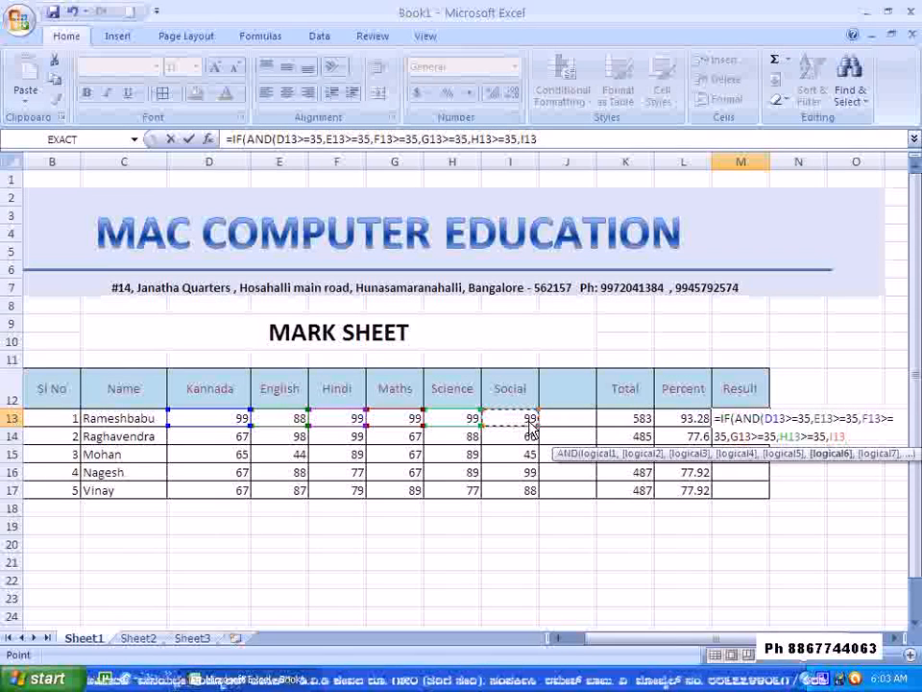
text(>=35)
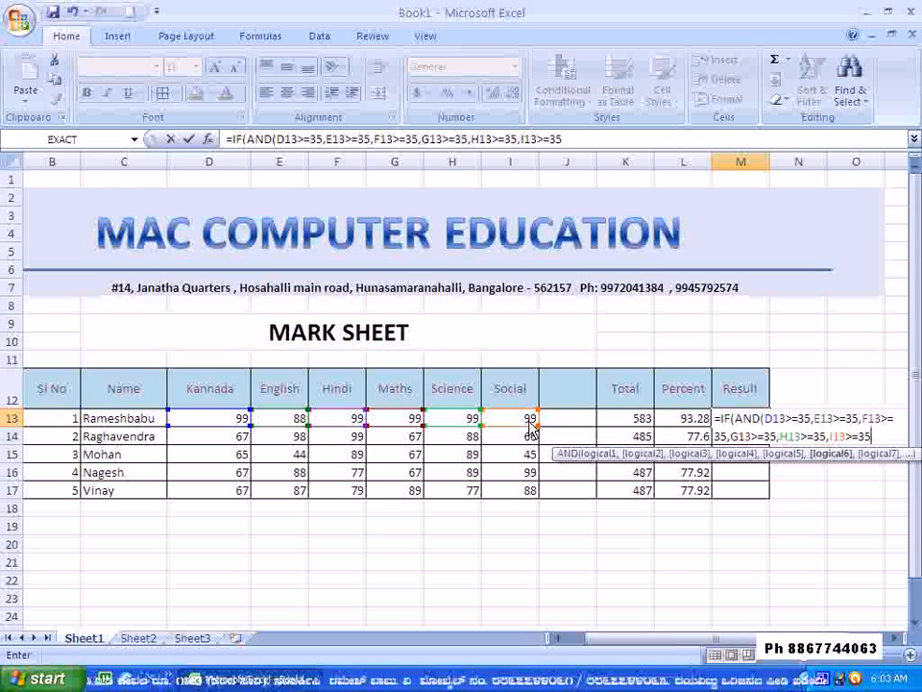
text())
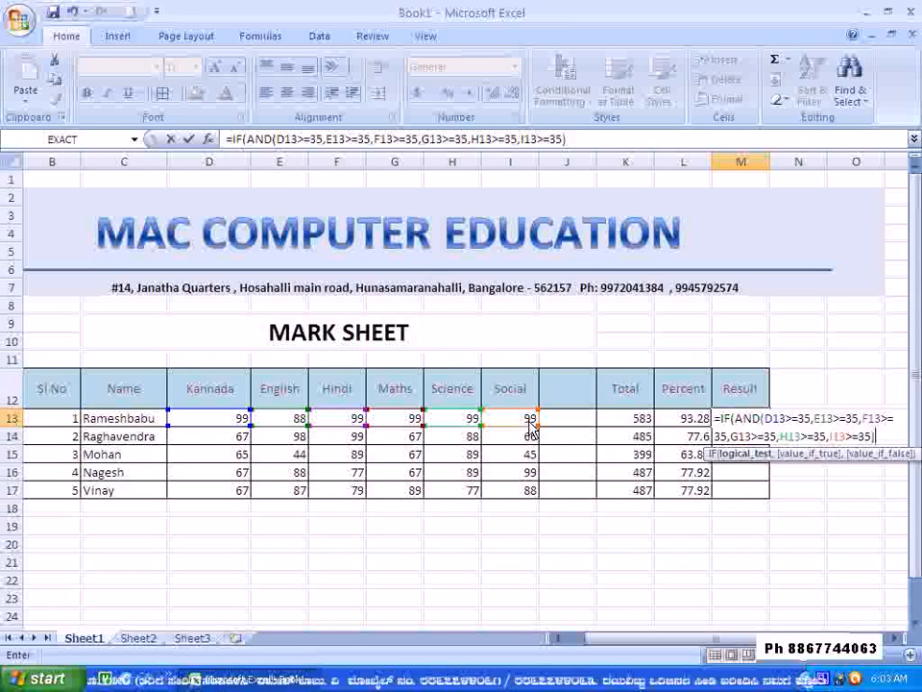
Complete the M13 formula with "PASS" if true and "FAIL" if false, and fill it down to M17.
text(,)
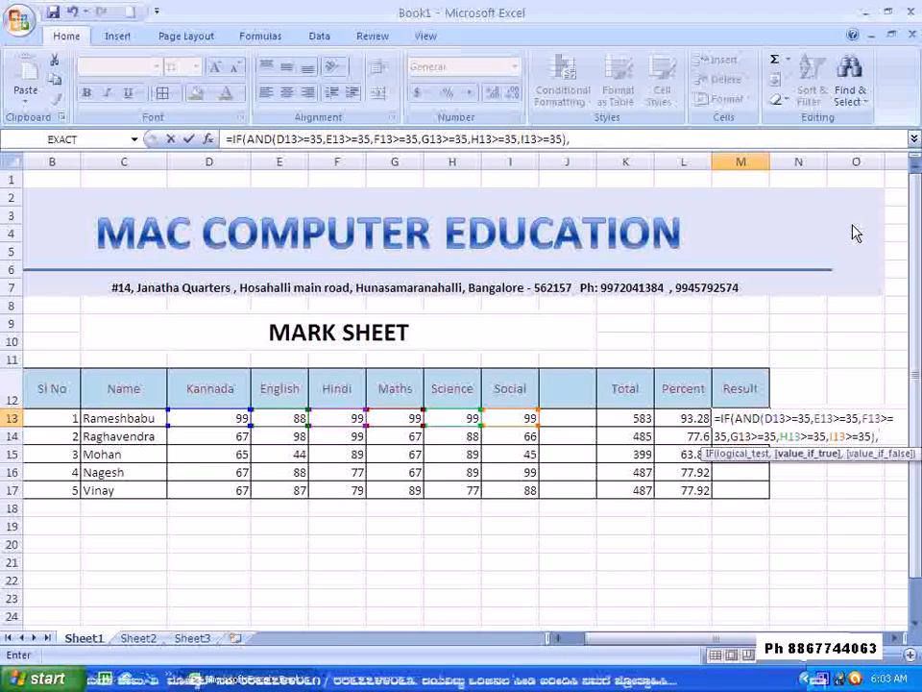
text("PASS)
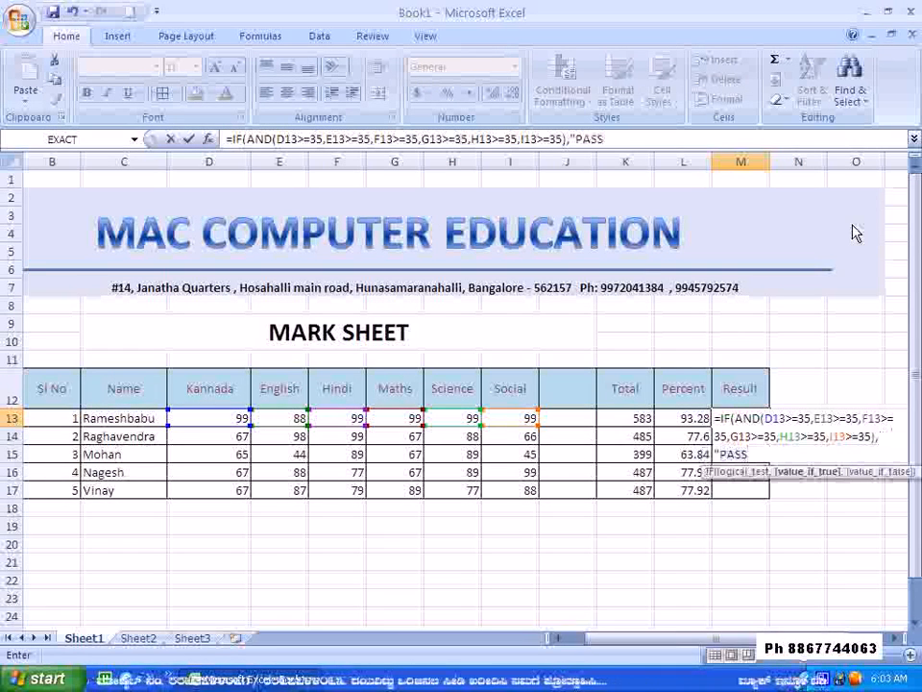
text(")
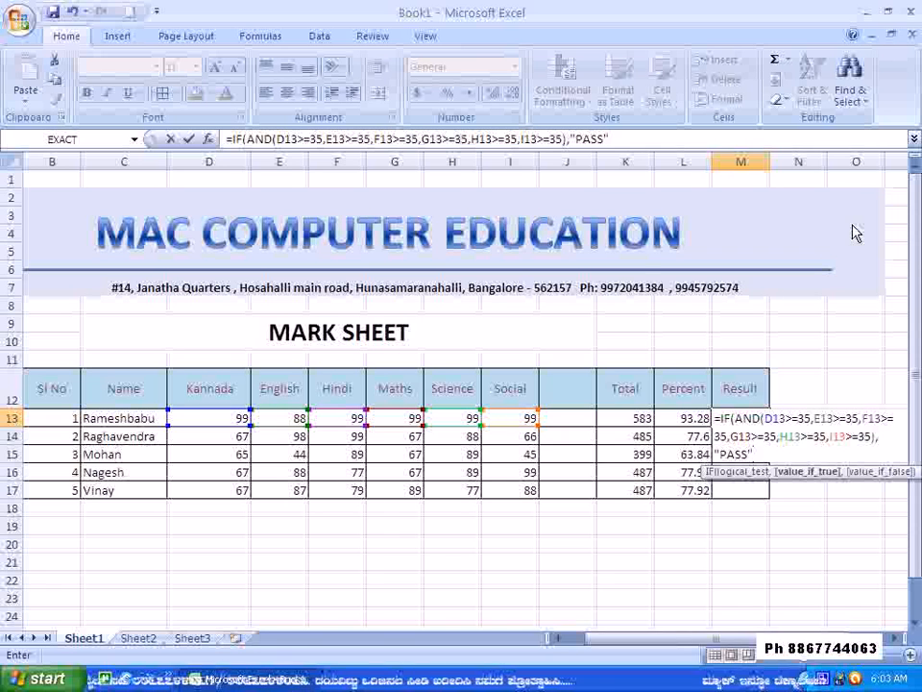
text(,")
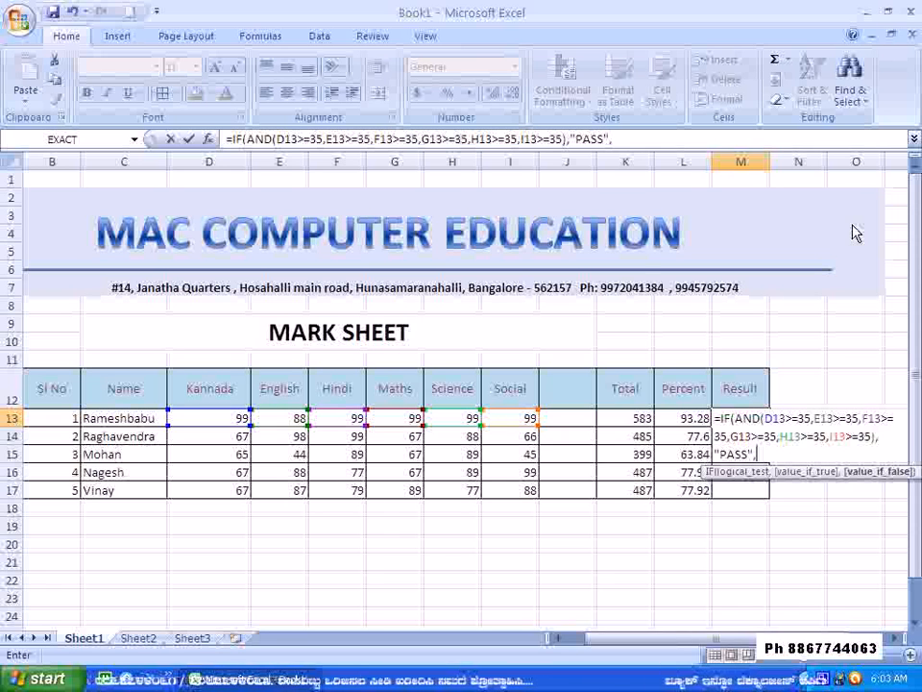
text(FAIL)
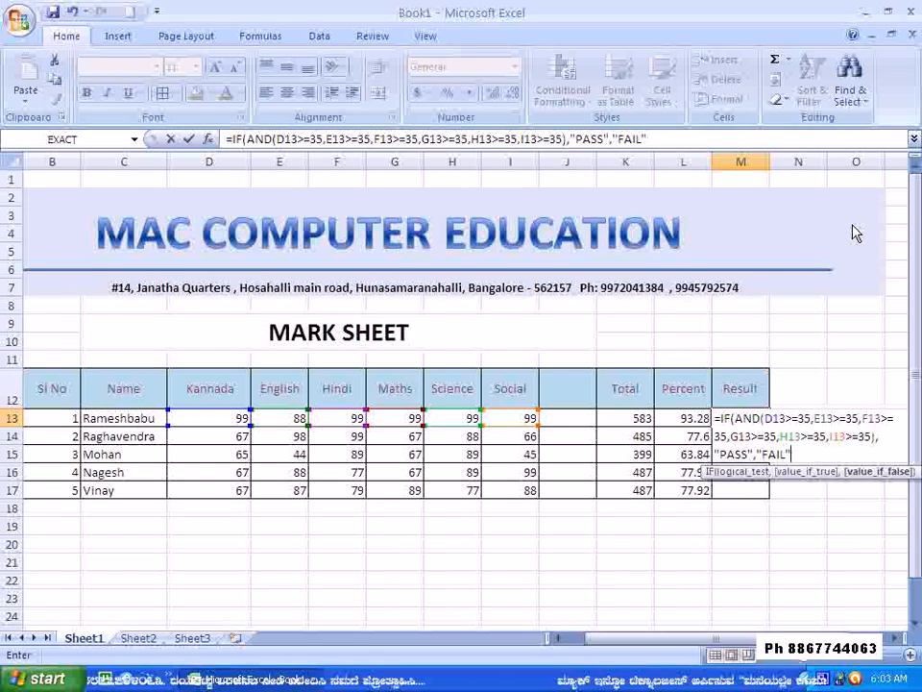
text())
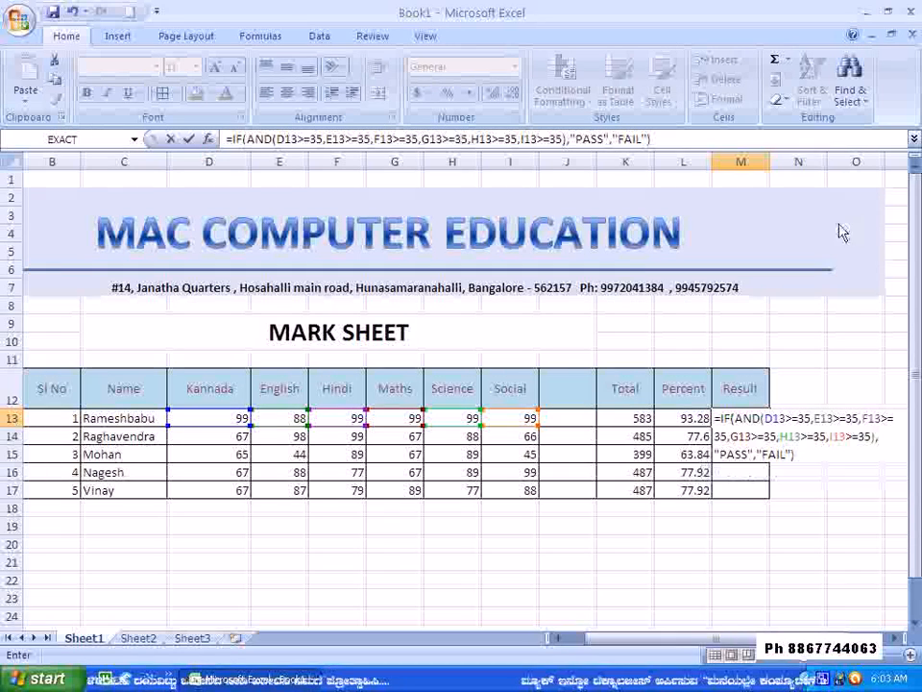
click(190, 138)
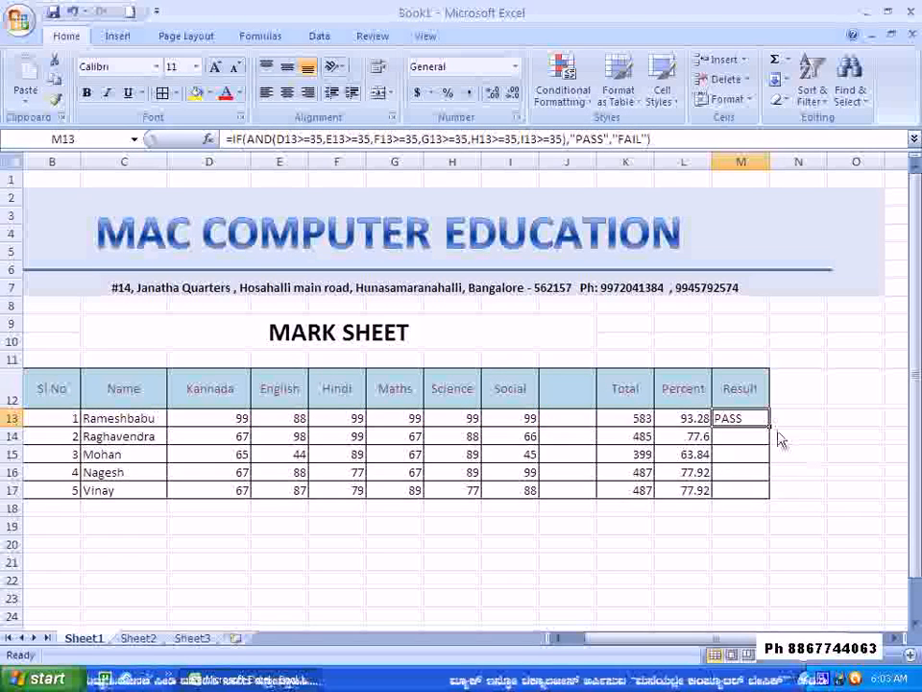
drag(769, 429, 775, 506)
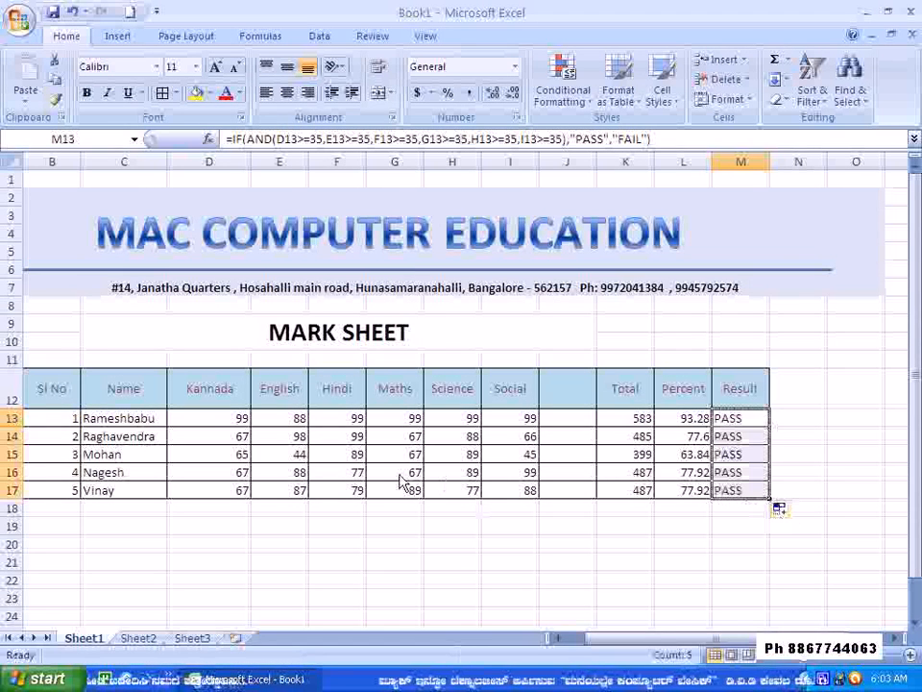
Set the first student's English mark in E13 to 0 to test the Result formula.
click(236, 425)
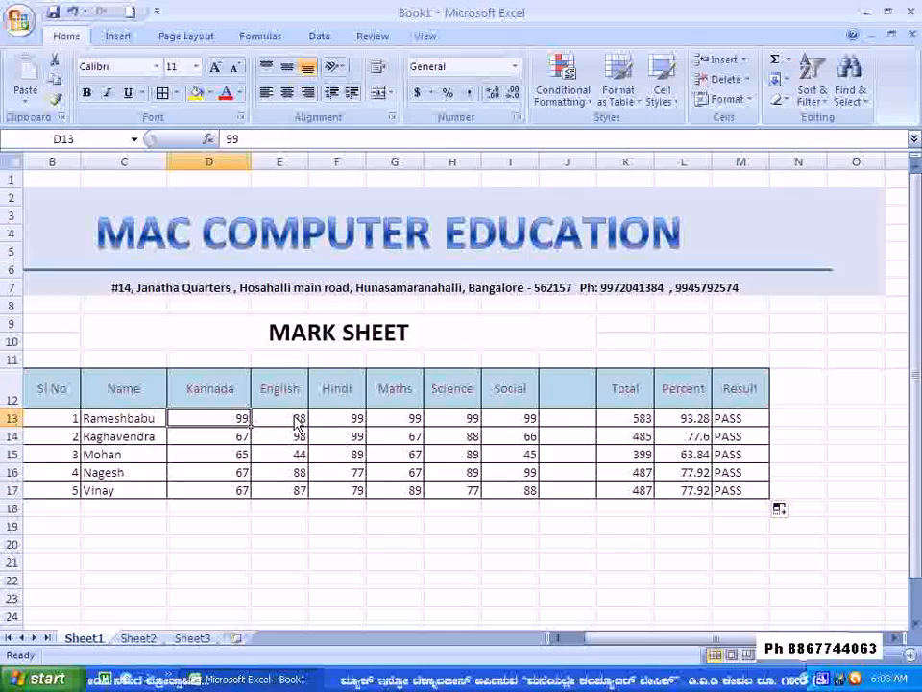
click(298, 425)
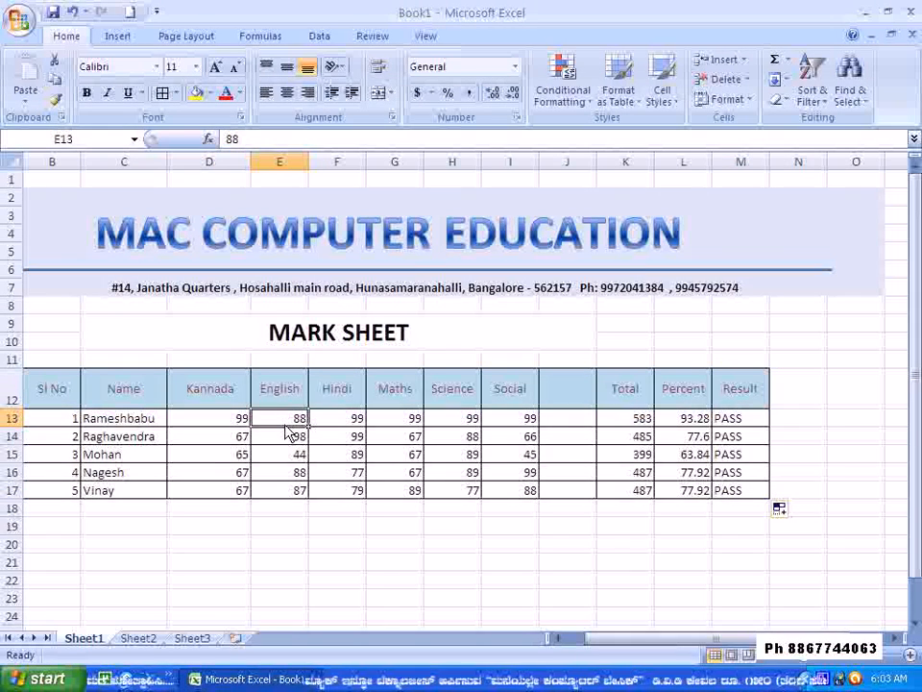
text(0)
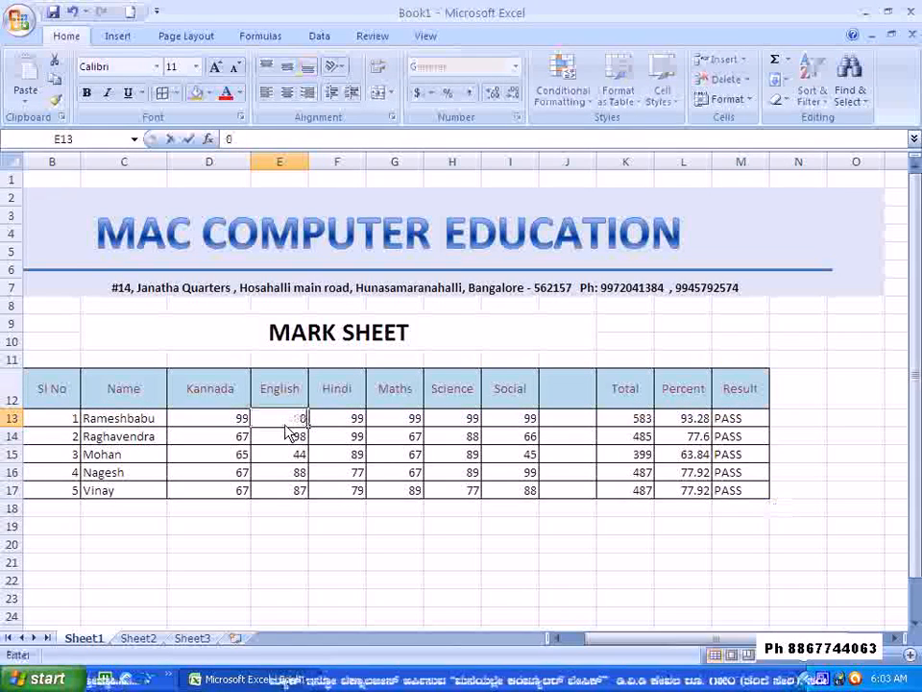
click(389, 565)
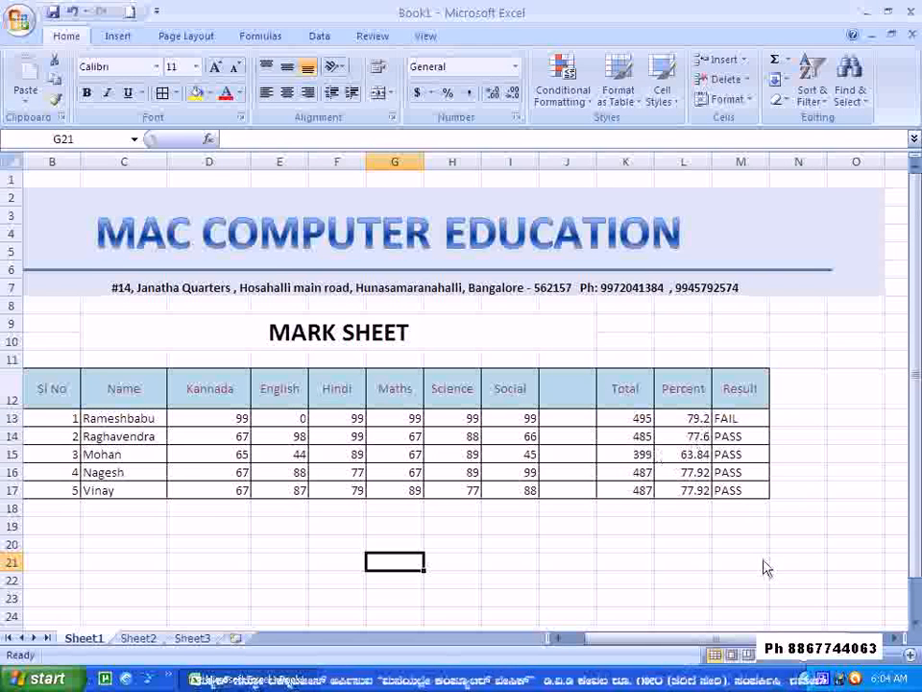
Test the pass limit by setting the English mark in E13 first to 35 and then to 34.
click(294, 423)
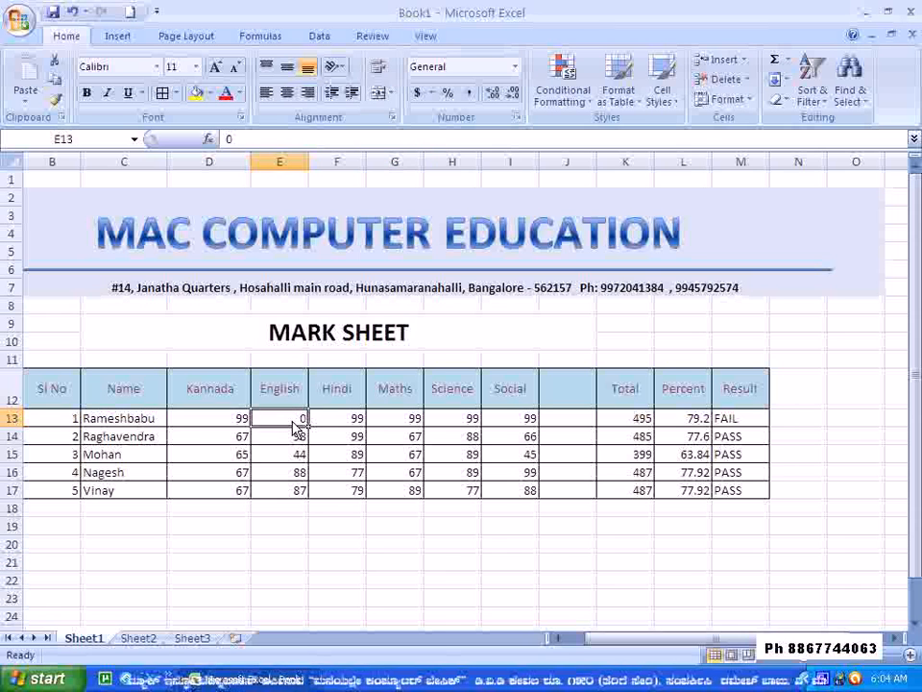
text(35)
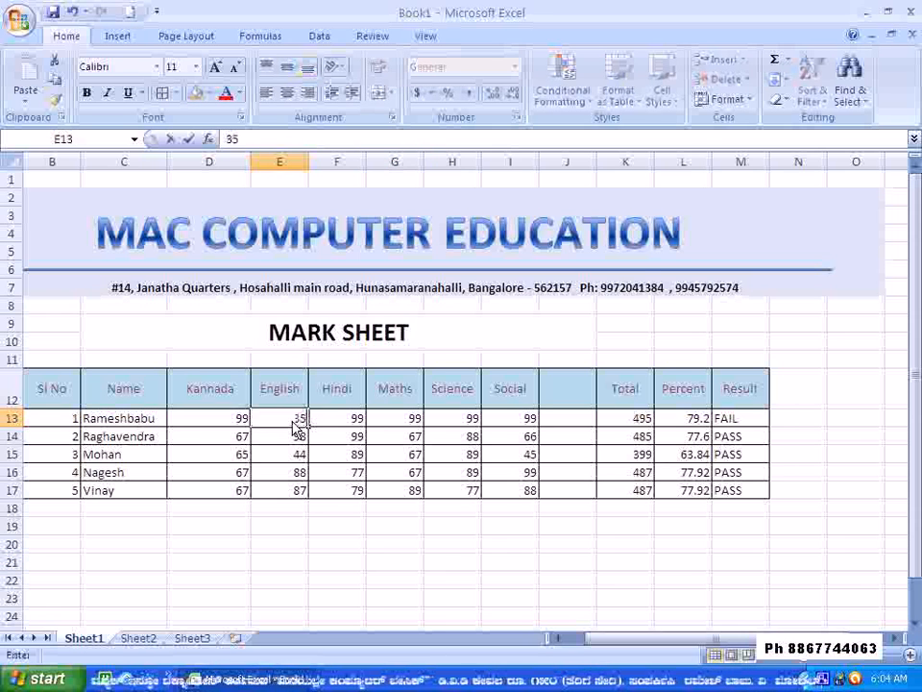
click(262, 423)
text(34)
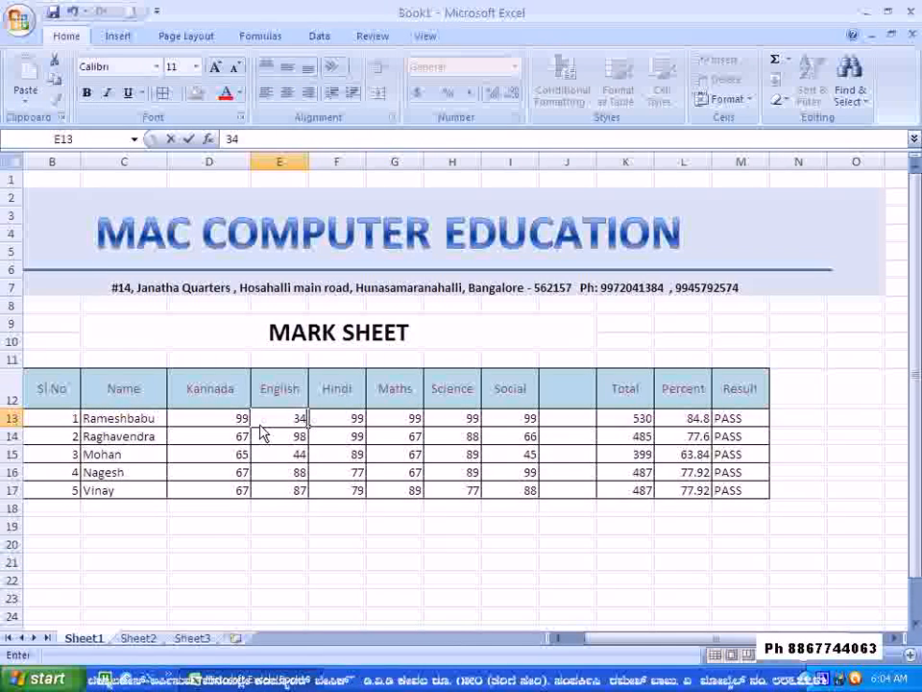
click(346, 550)
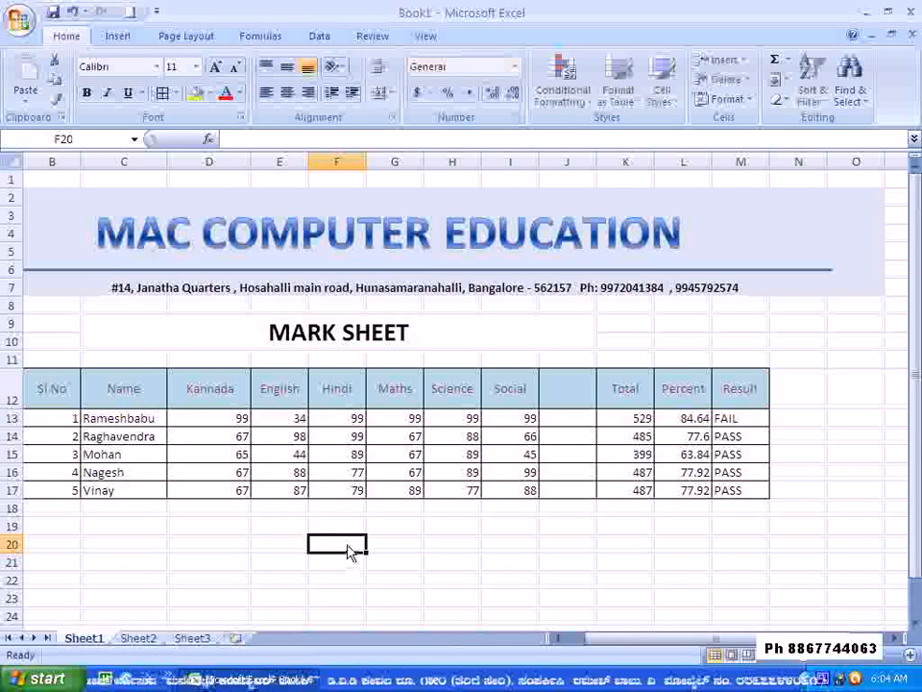
Restore the first student's English mark in E13 to 88.
click(291, 423)
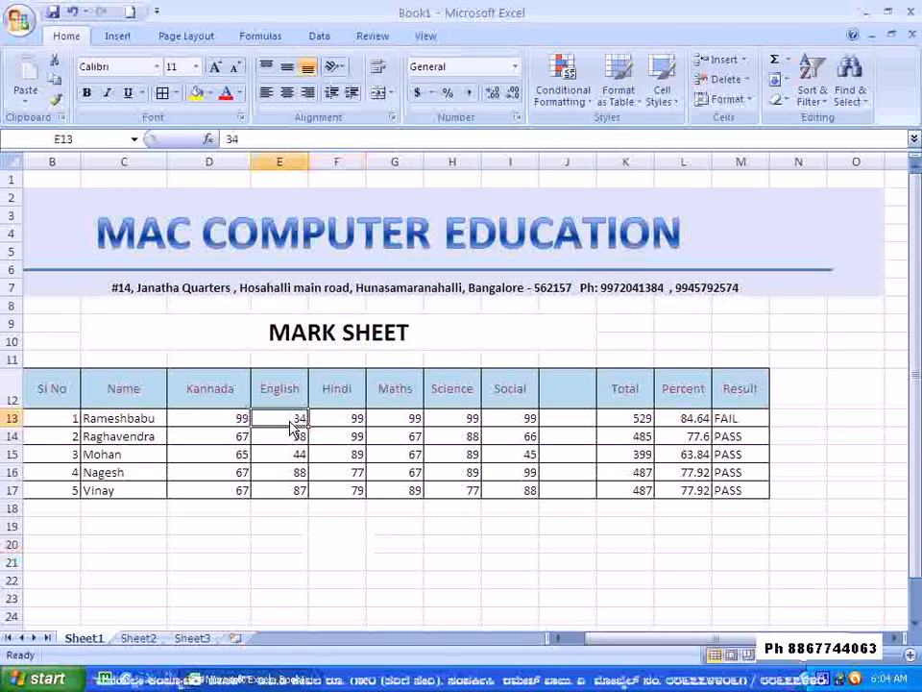
text(3)
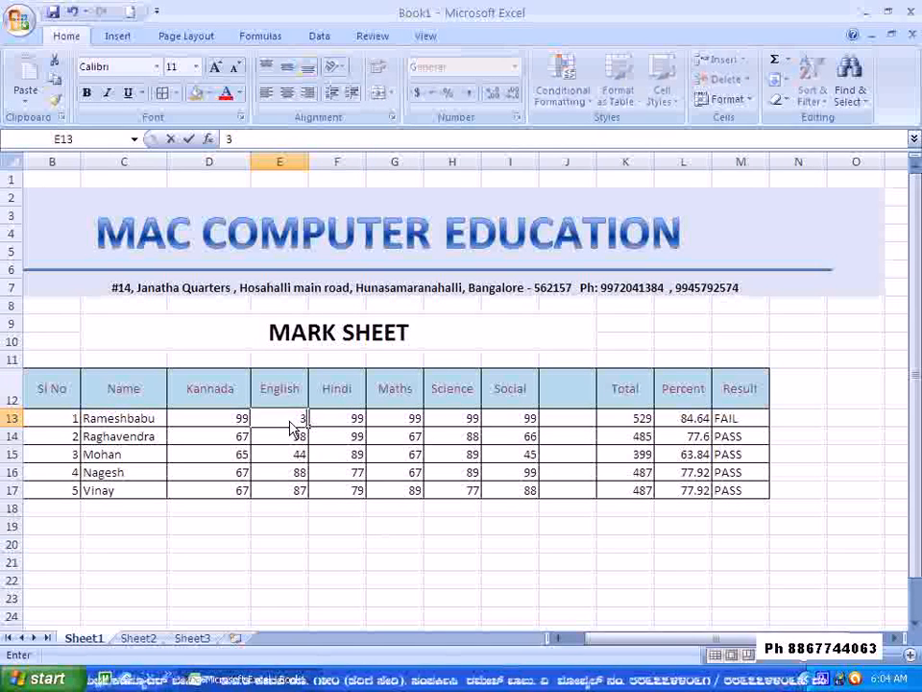
key(BackSpace)
text(88)
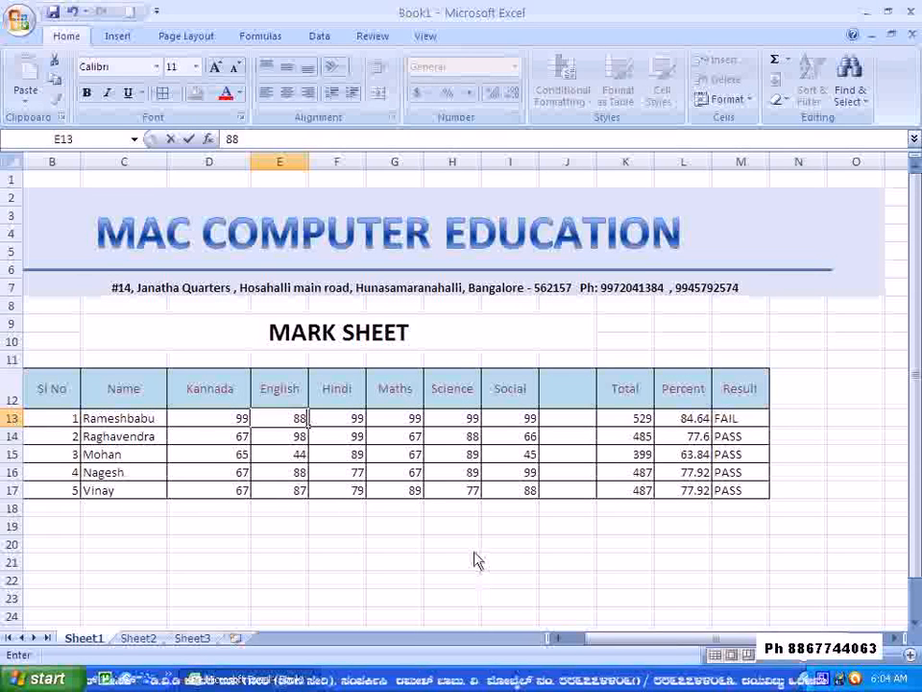
click(469, 548)
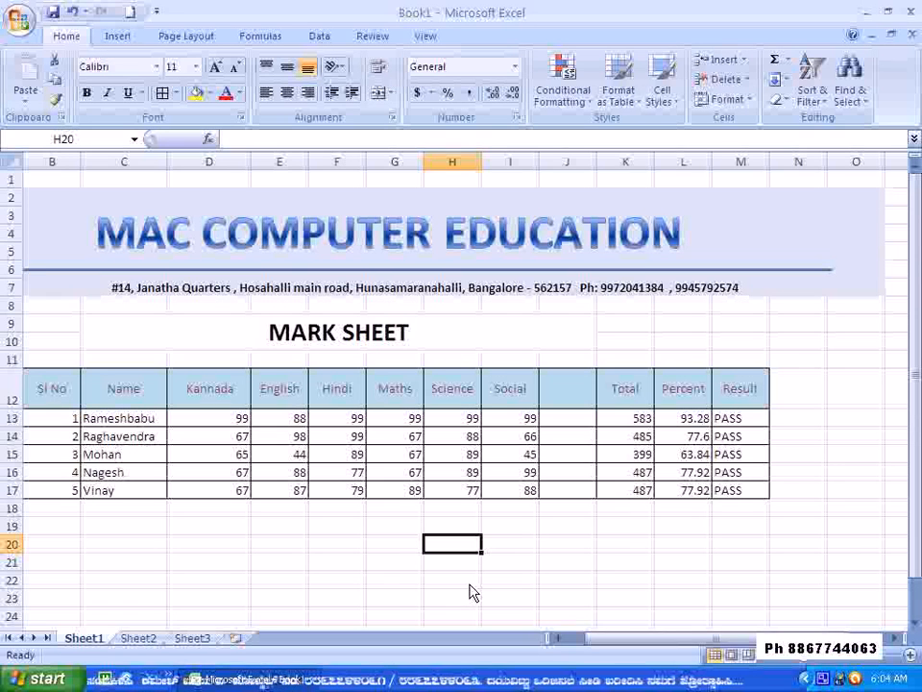
Reopen the M13 formula for editing and delete everything after I13>=35, including the AND function's closing bracket.
click(738, 420)
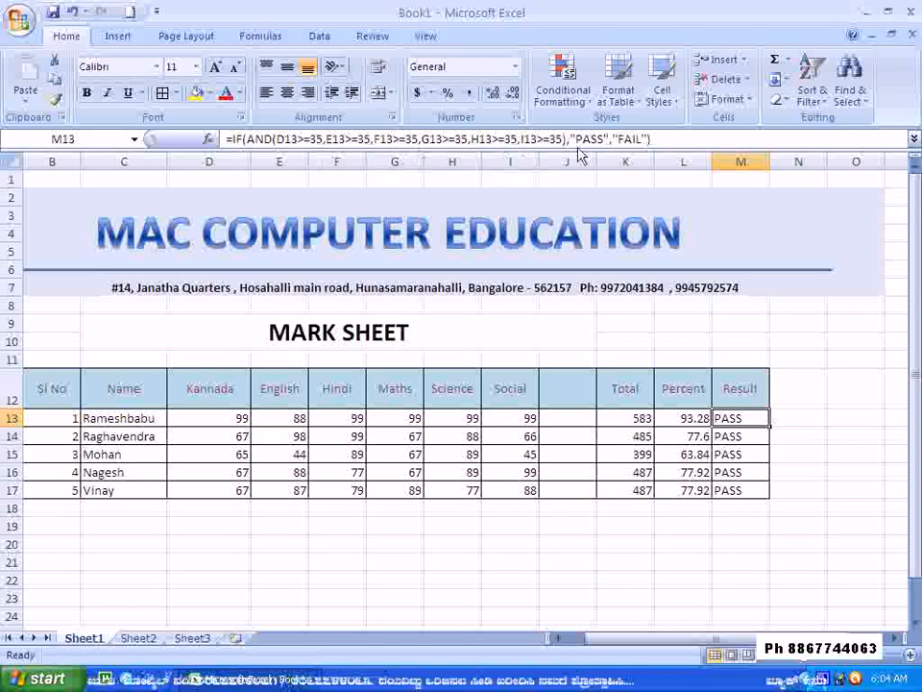
click(674, 142)
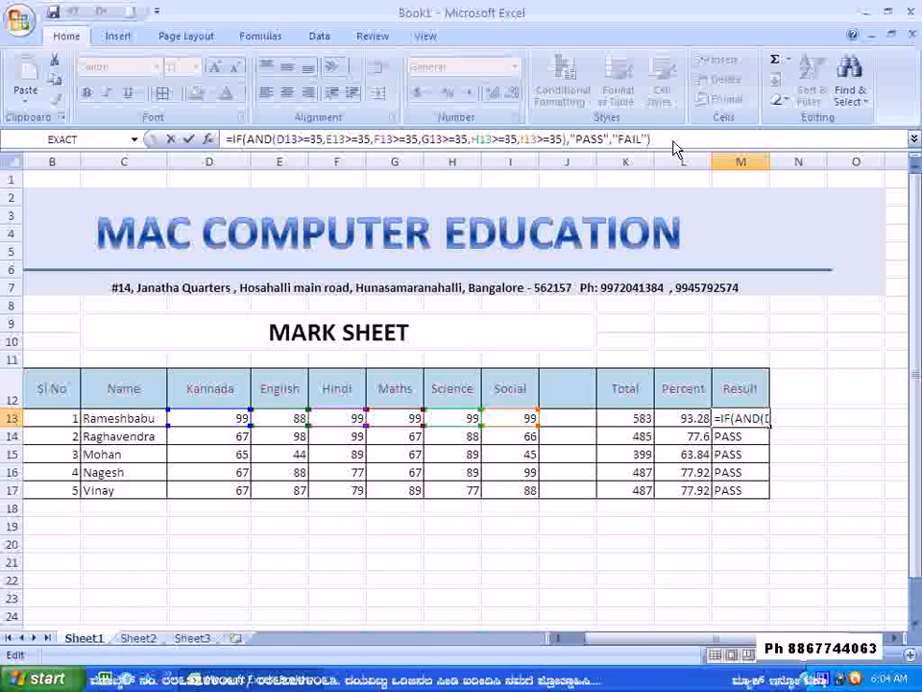
key(BackSpace)
key(BackSpace)
key(BackSpace)
key(BackSpace)
key(BackSpace)
key(BackSpace)
key(BackSpace)
key(BackSpace)
key(BackSpace)
key(BackSpace)
key(BackSpace)
key(BackSpace)
key(BackSpace)
key(BackSpace)
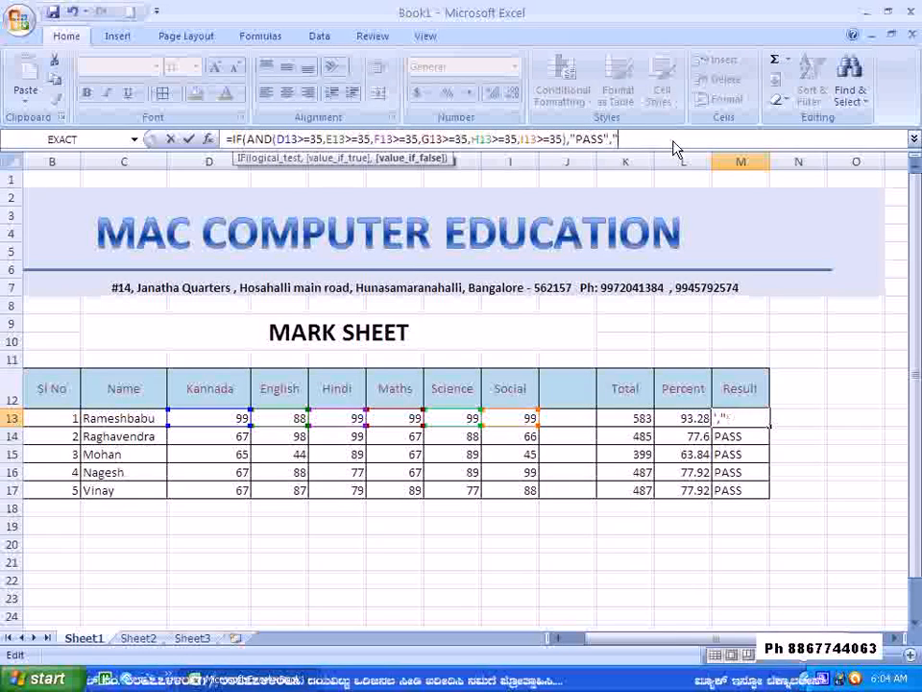
key(BackSpace)
key(BackSpace)
key(BackSpace)
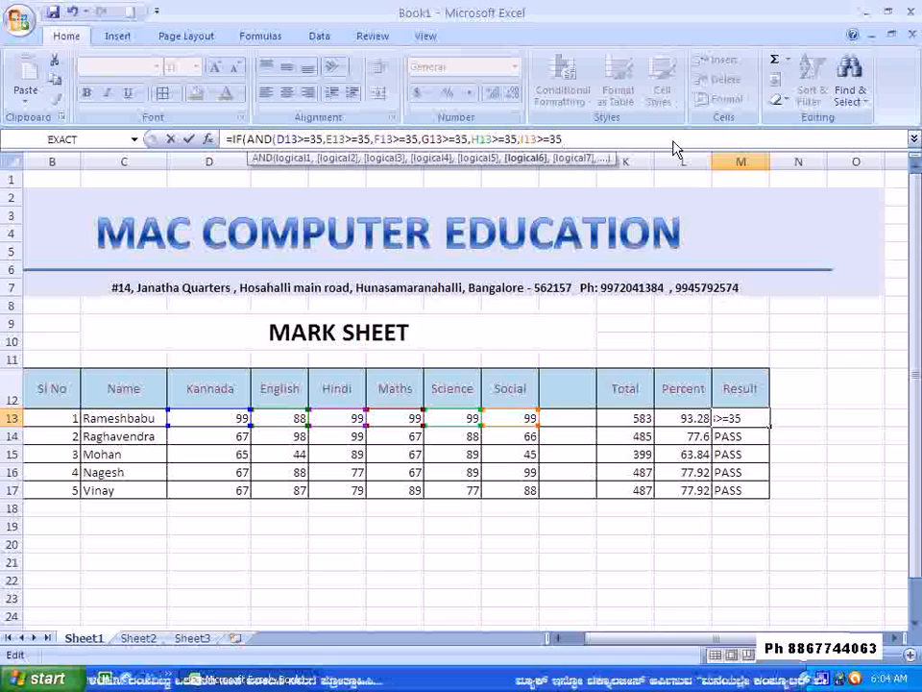
Add the Percent condition L13>=85 to the AND test in M13, close it, and return "DIST" if true.
text(,)
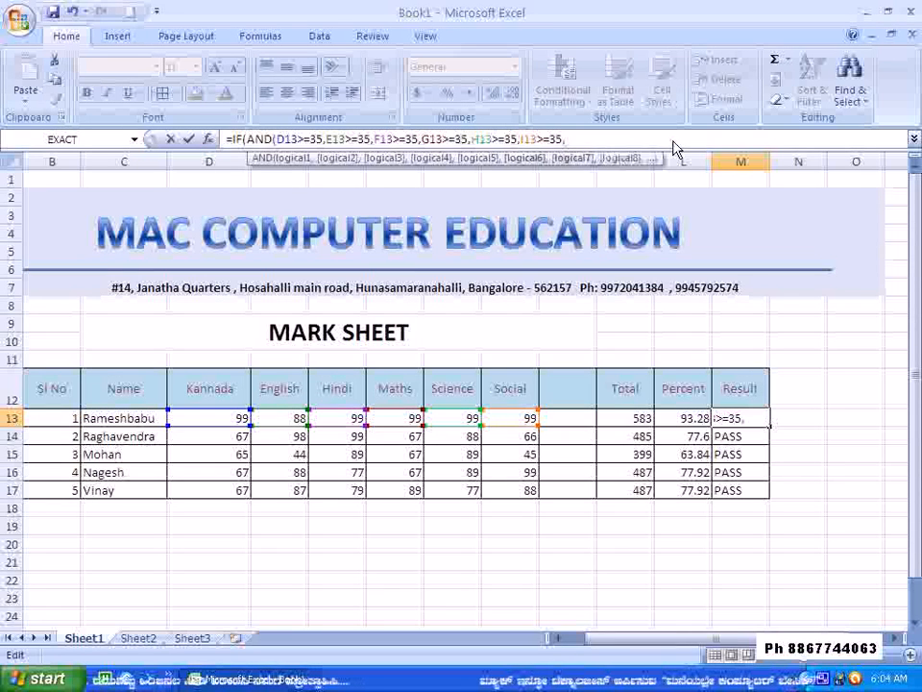
click(694, 421)
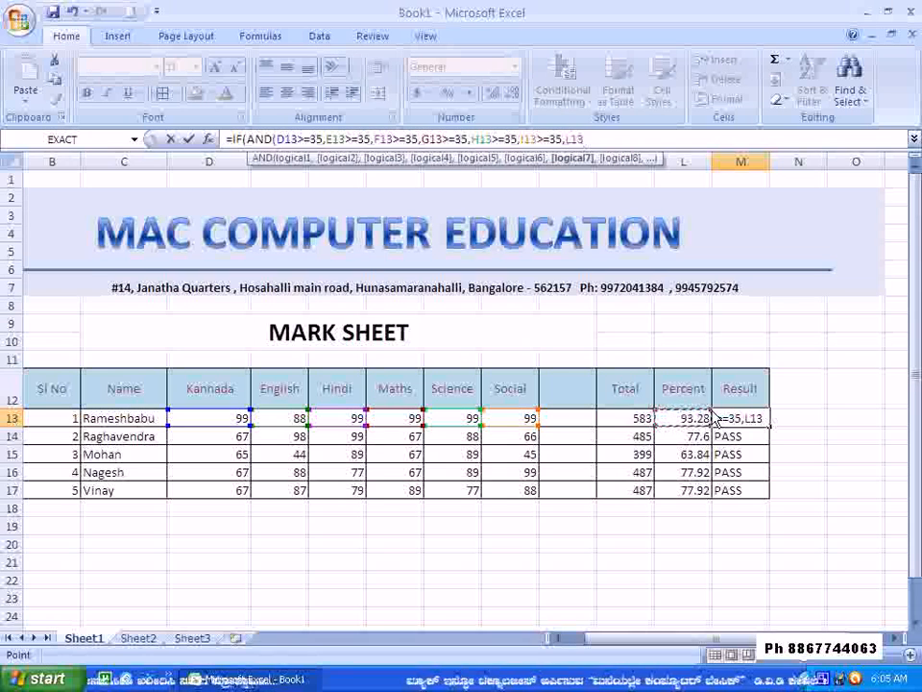
text(>=85)
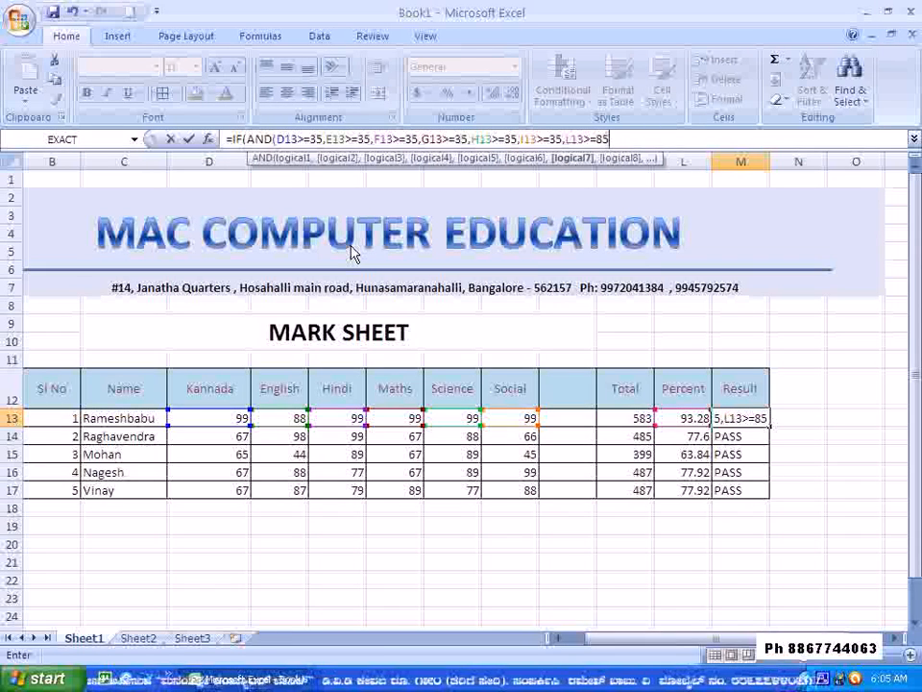
text())
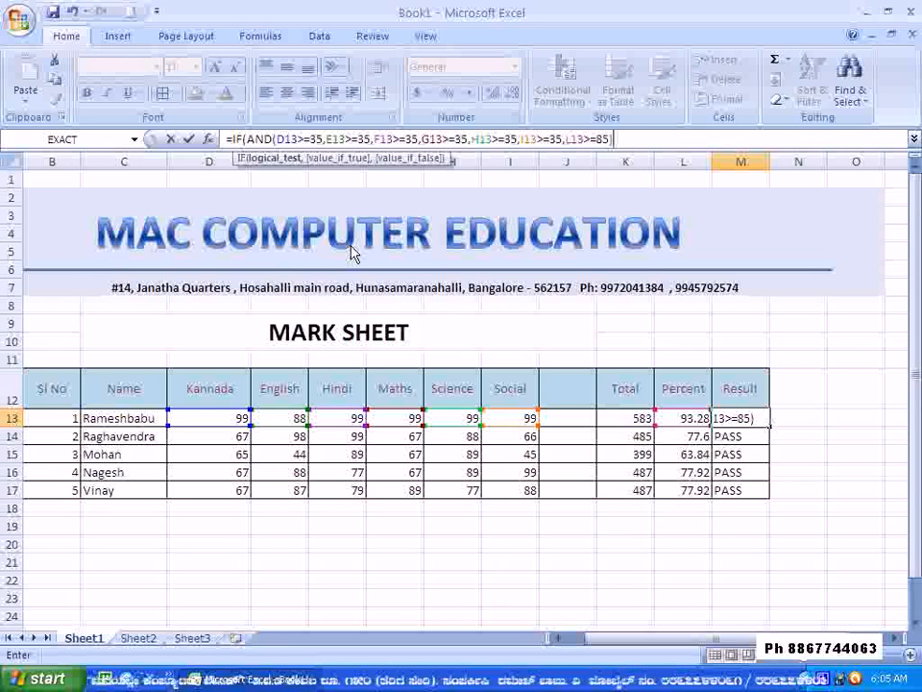
text(,)
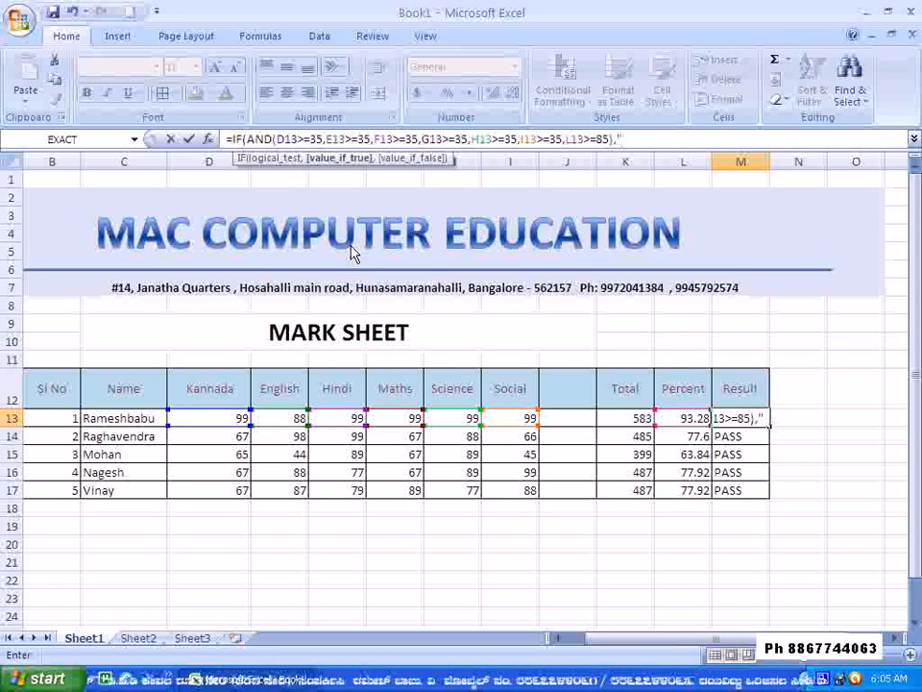
text(DIST")
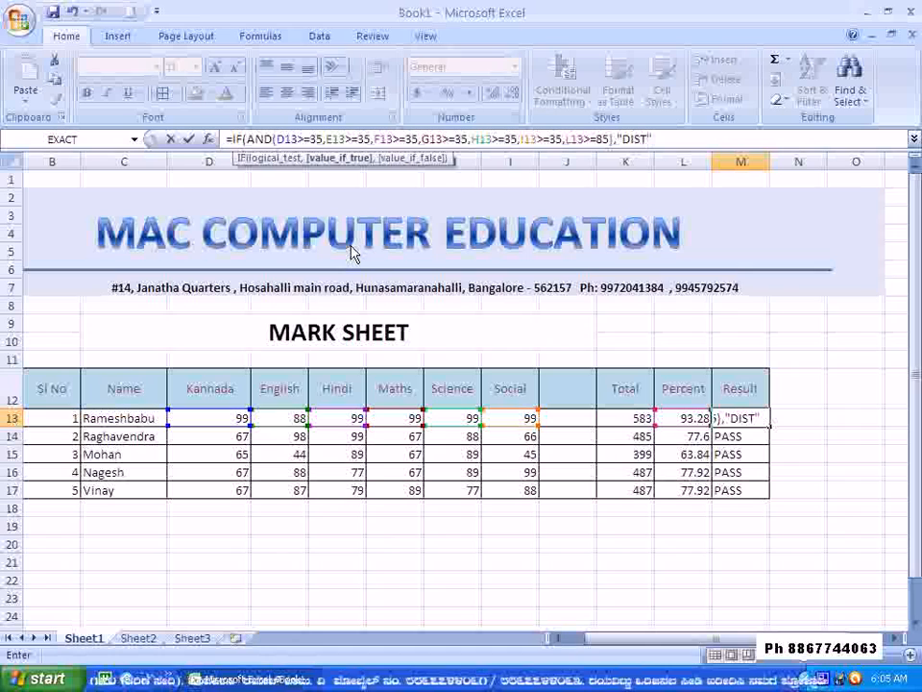
text(,)
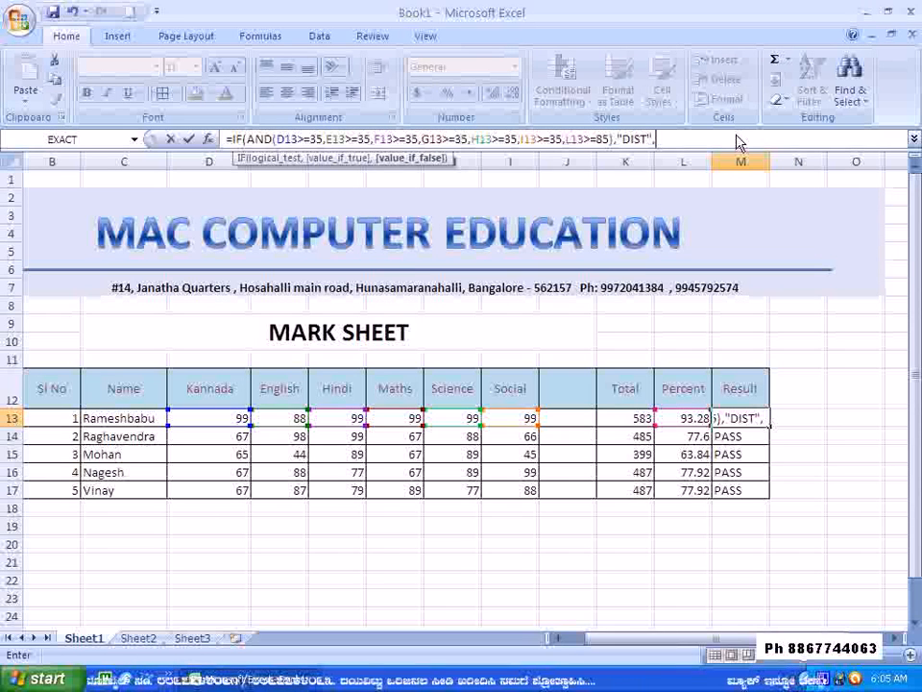
text(F)
key(BackSpace)
text(IF)
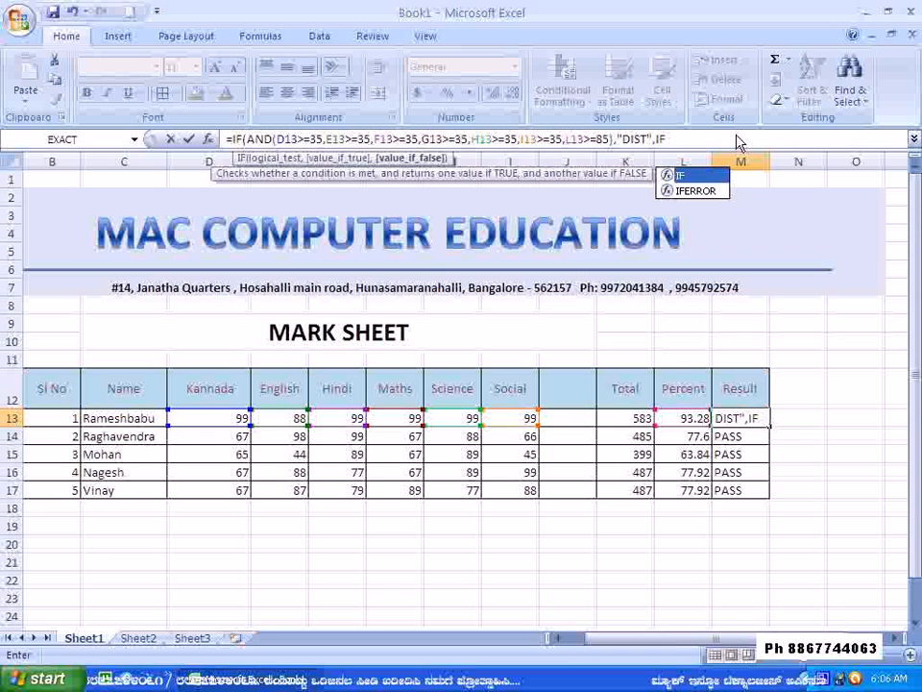
text(9)
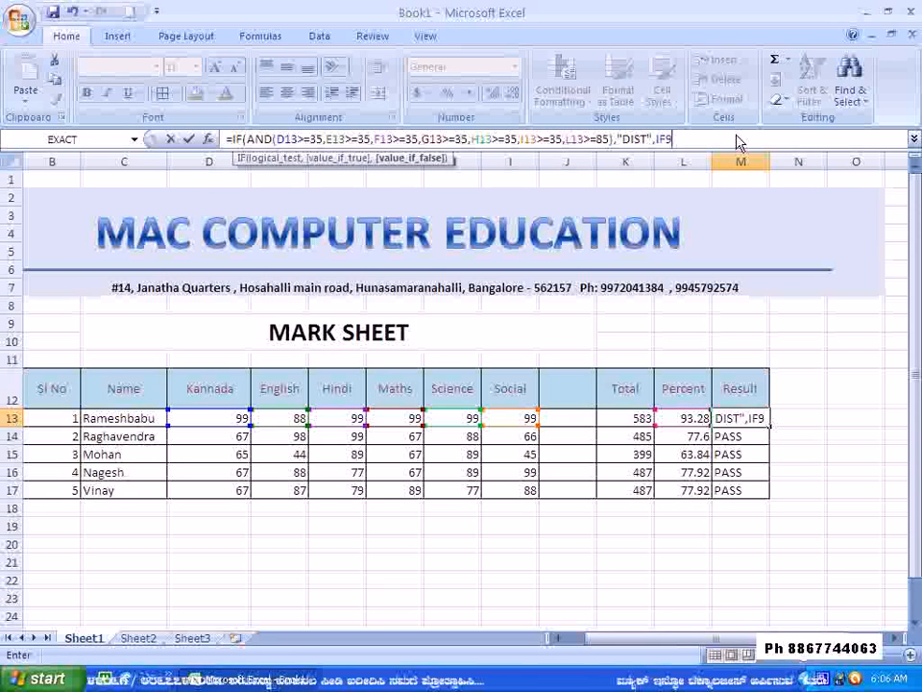
key(BackSpace)
text(()
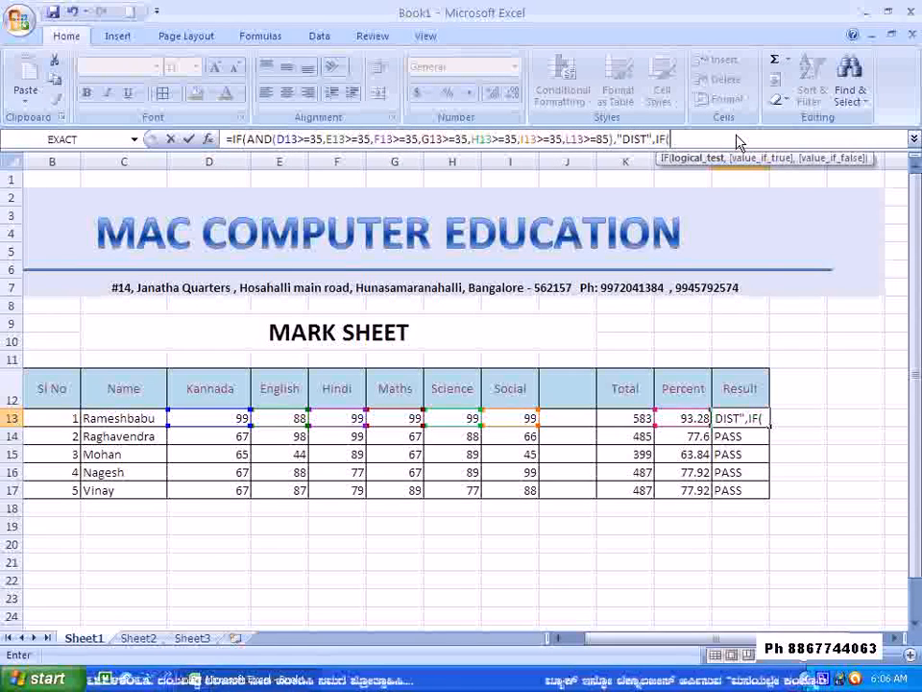
key(BackSpace)
key(BackSpace)
key(BackSpace)
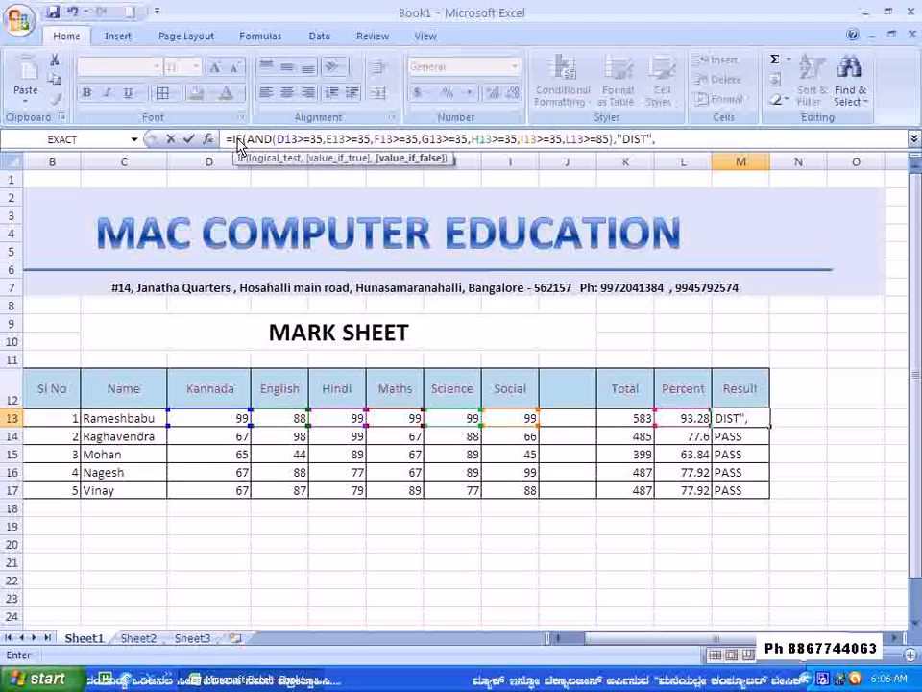
Copy the IF(AND()) test from the M13 formula, paste it after "DIST", as the value if false, and expand the formula bar.
drag(238, 141, 614, 153)
key(ctrl+c)
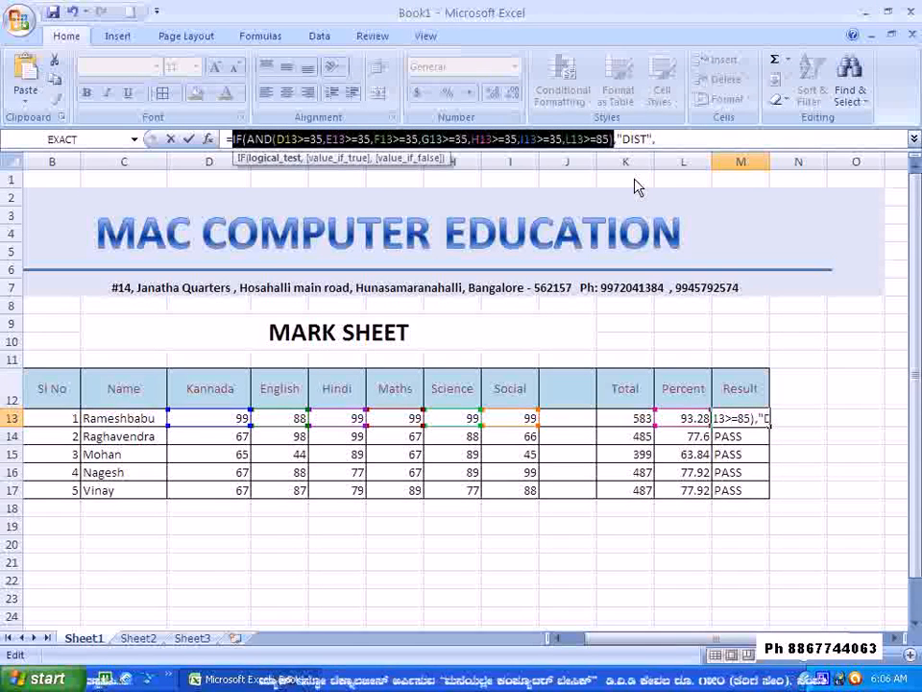
click(694, 151)
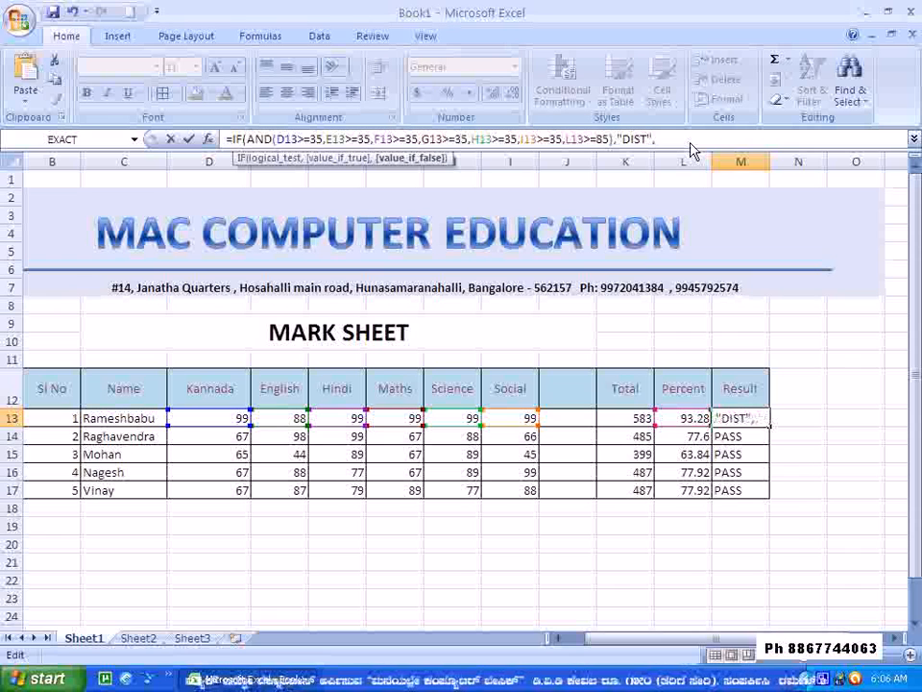
key(BackSpace)
key(BackSpace)
key(BackSpace)
key(BackSpace)
key(BackSpace)
key(BackSpace)
key(BackSpace)
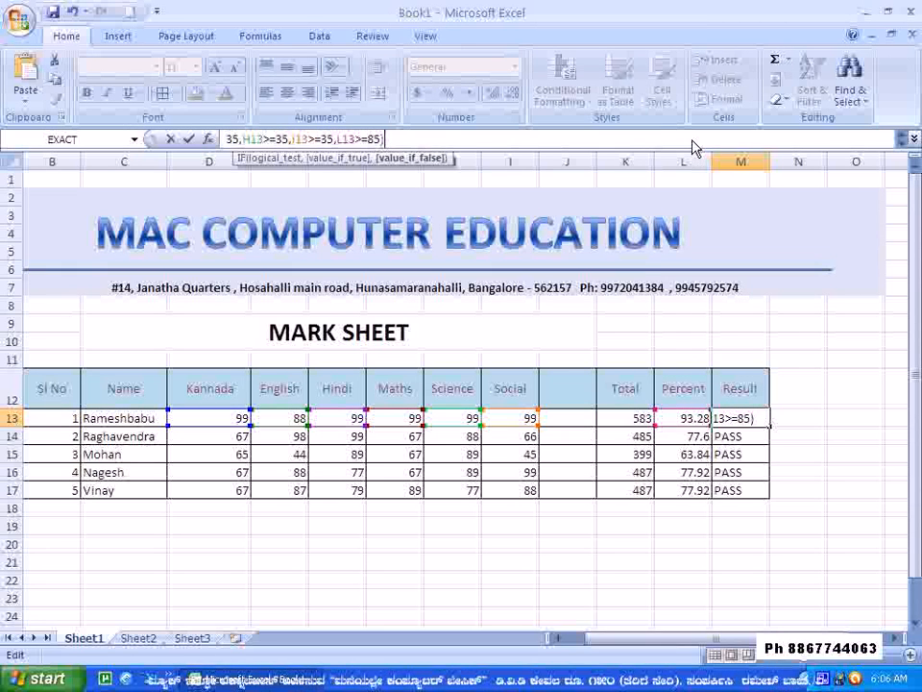
click(903, 141)
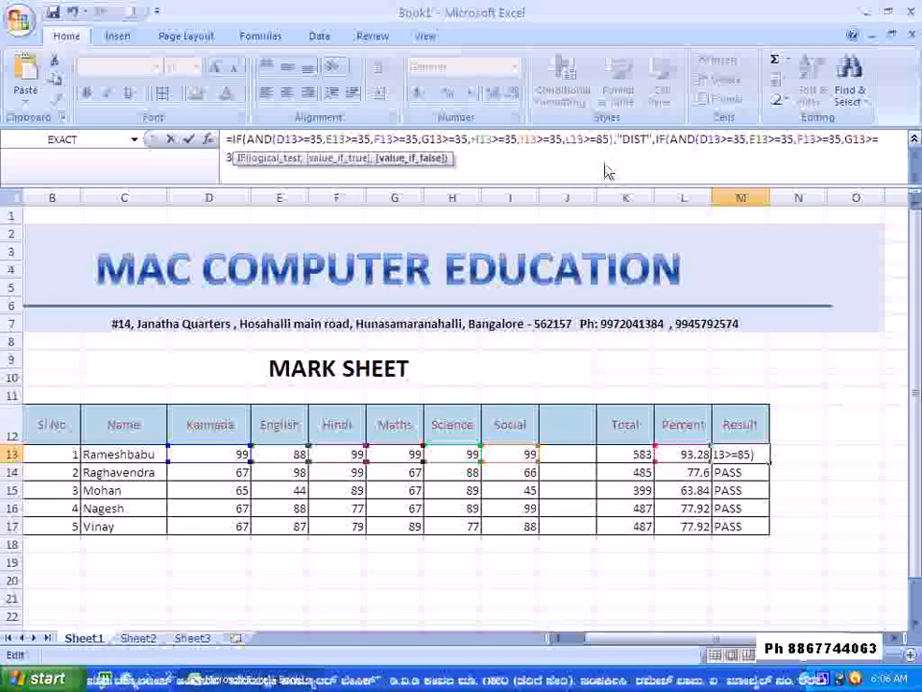
Change the second test's Percent condition in M13 to L13>=60, close its AND, and return "FC" if true.
click(509, 173)
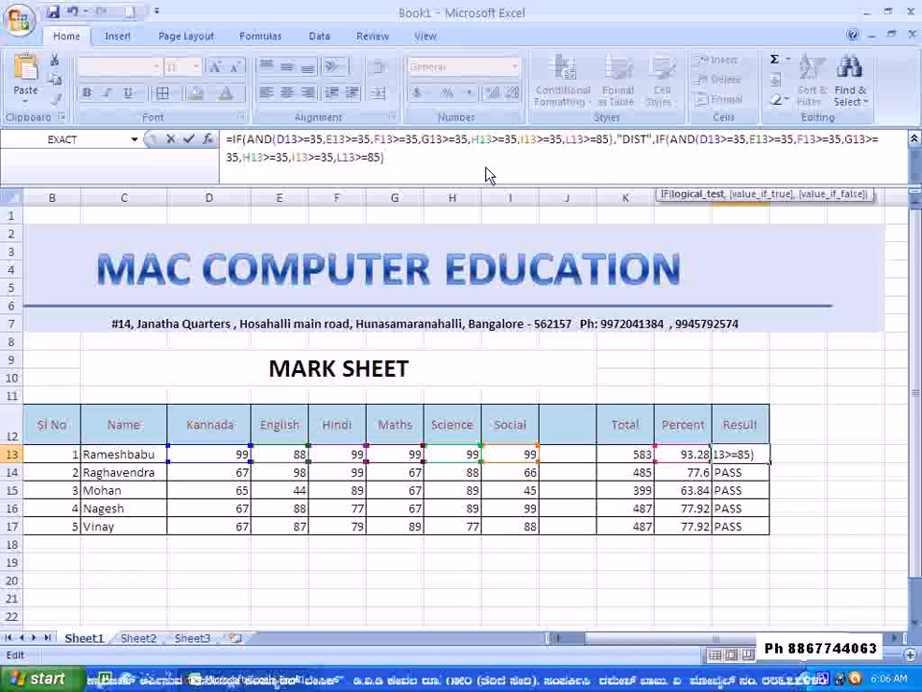
key(BackSpace)
key(BackSpace)
key(BackSpace)
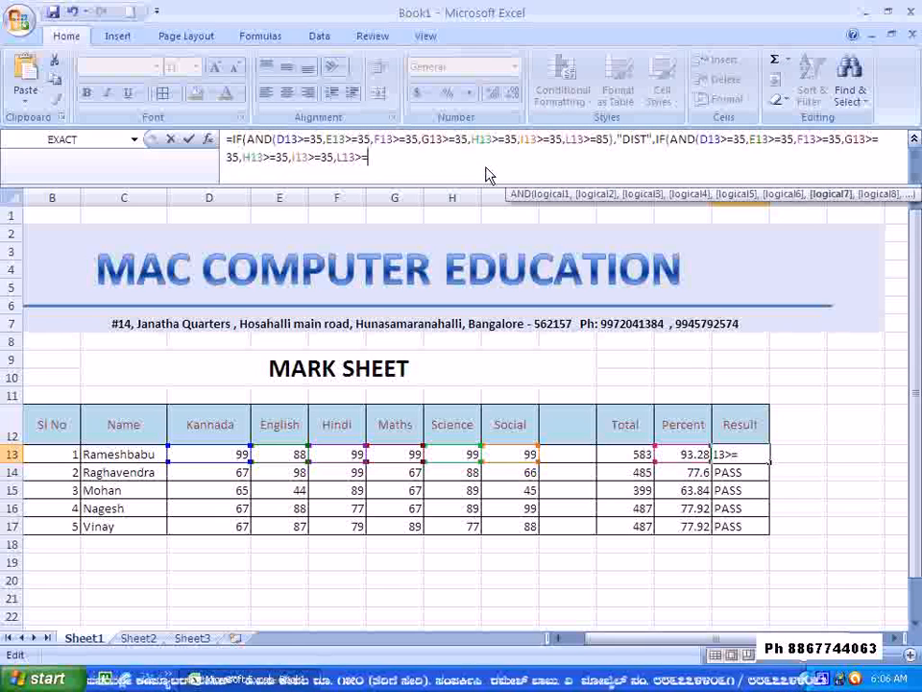
text(60)
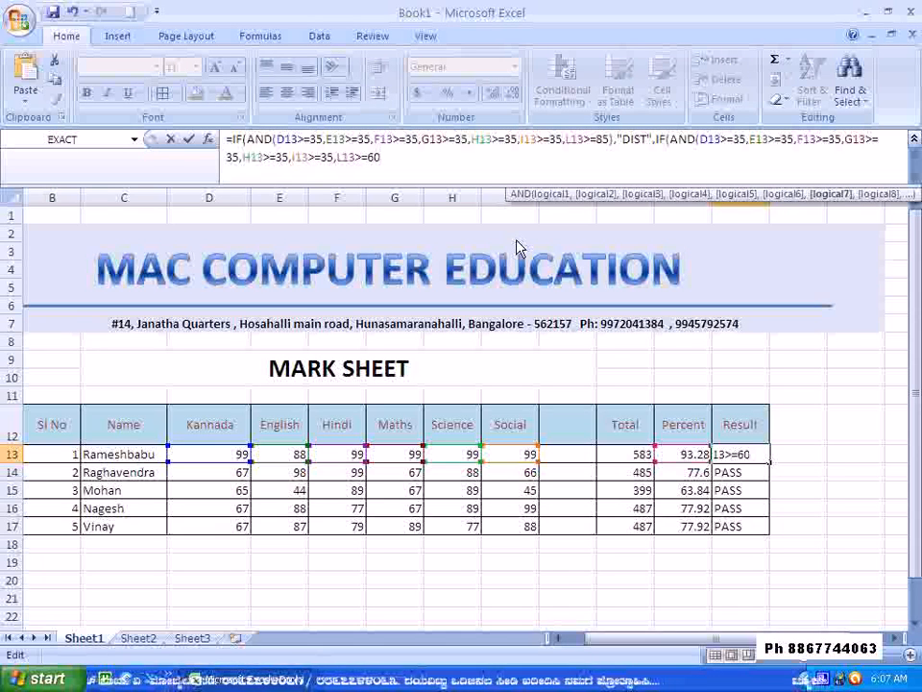
text())
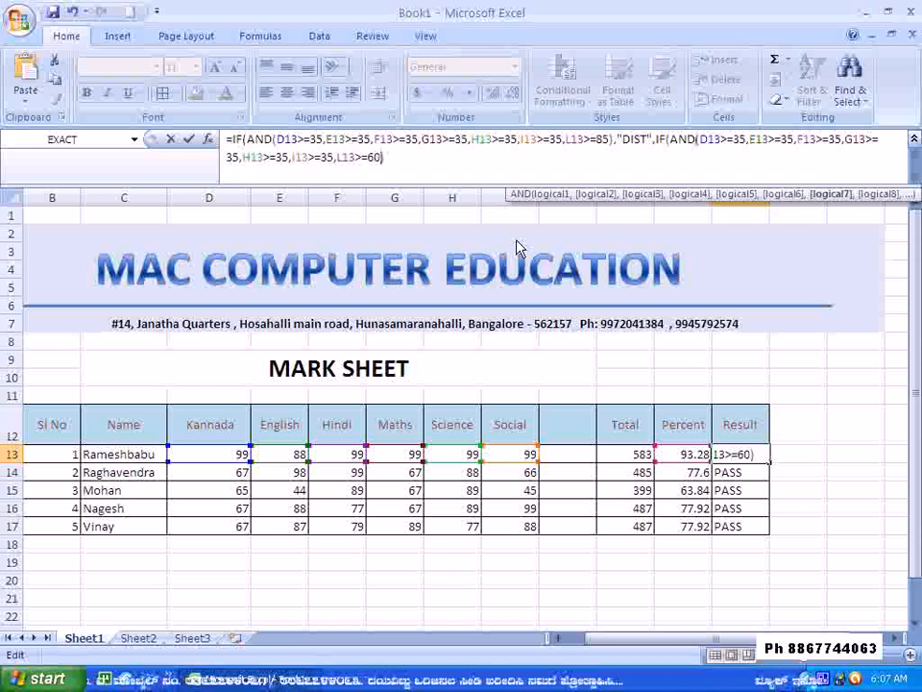
text(,)
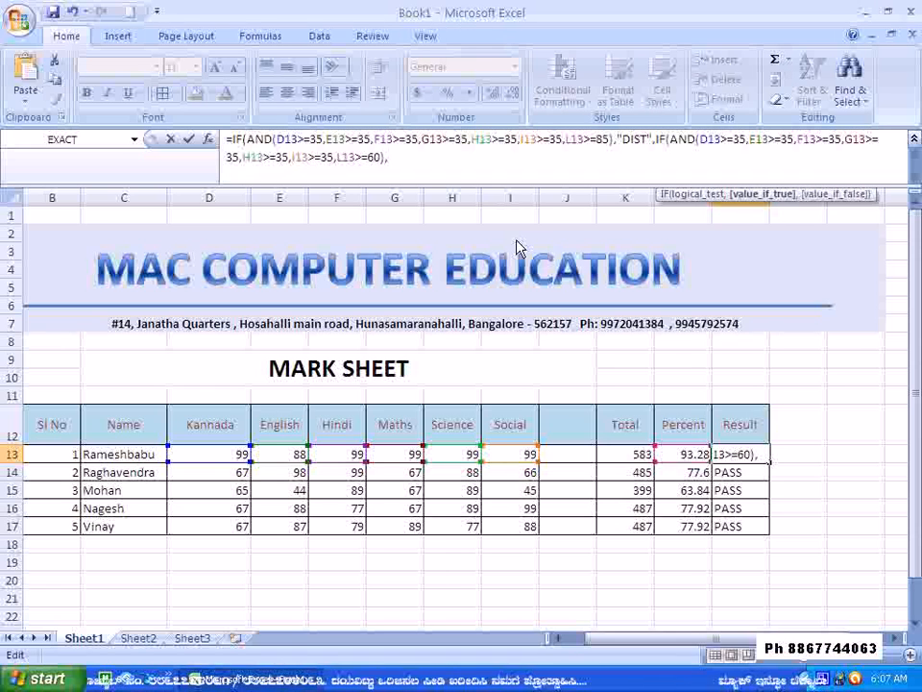
text(")
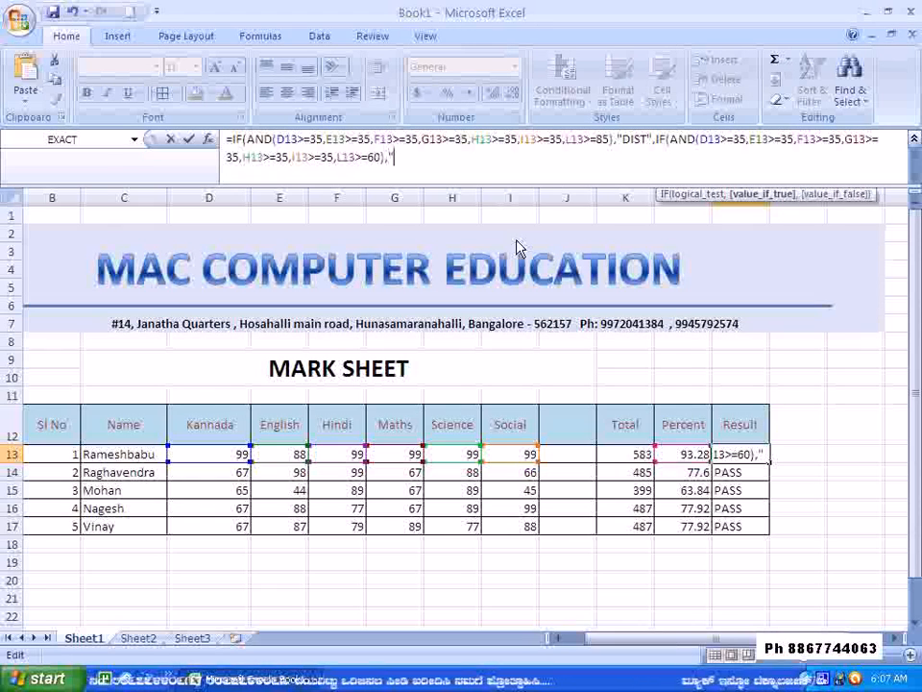
text(FC)
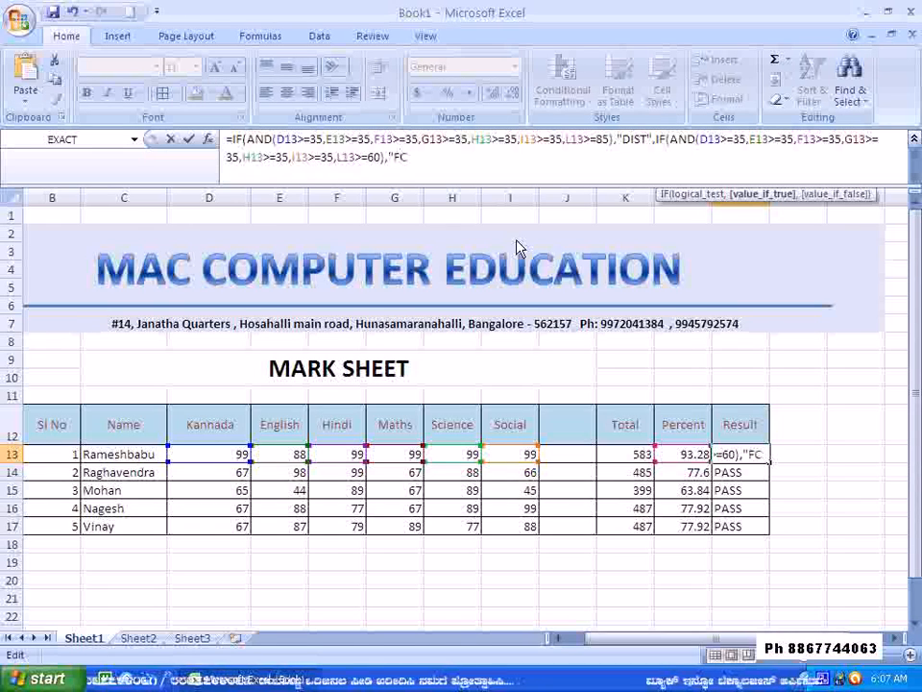
text(",)
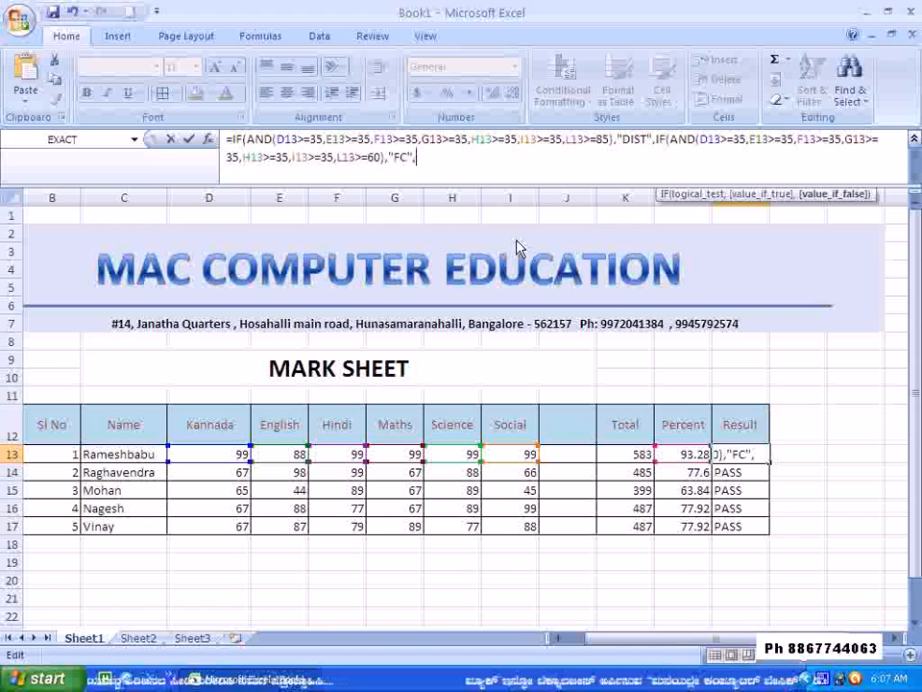
Paste the copied IF(AND()) test after "FC", with its Percent condition changed to L13>=50, and return "SC" if true.
key(ctrl+v)
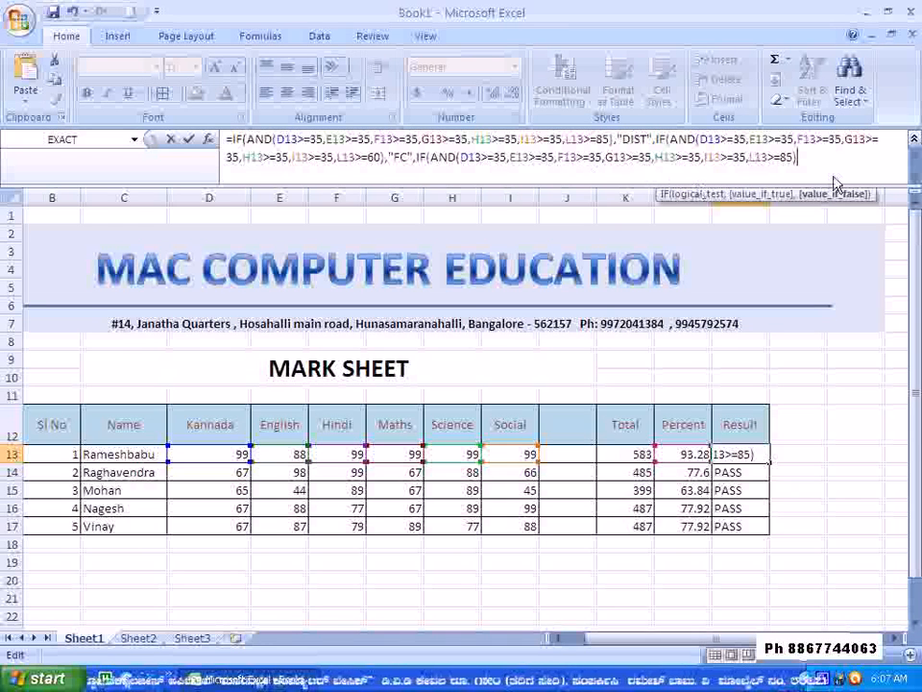
key(BackSpace)
key(BackSpace)
key(BackSpace)
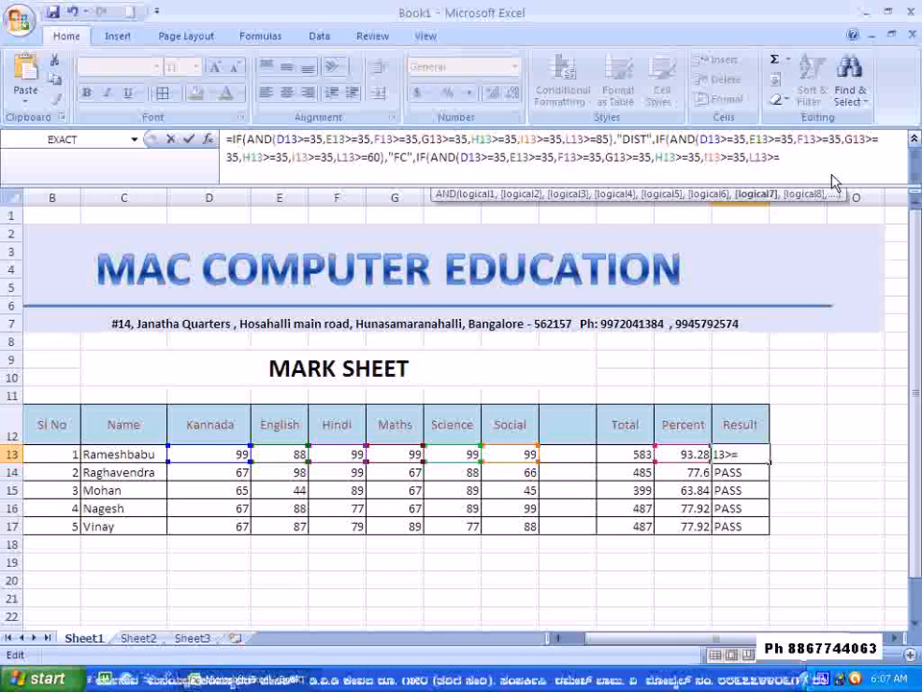
text(50)
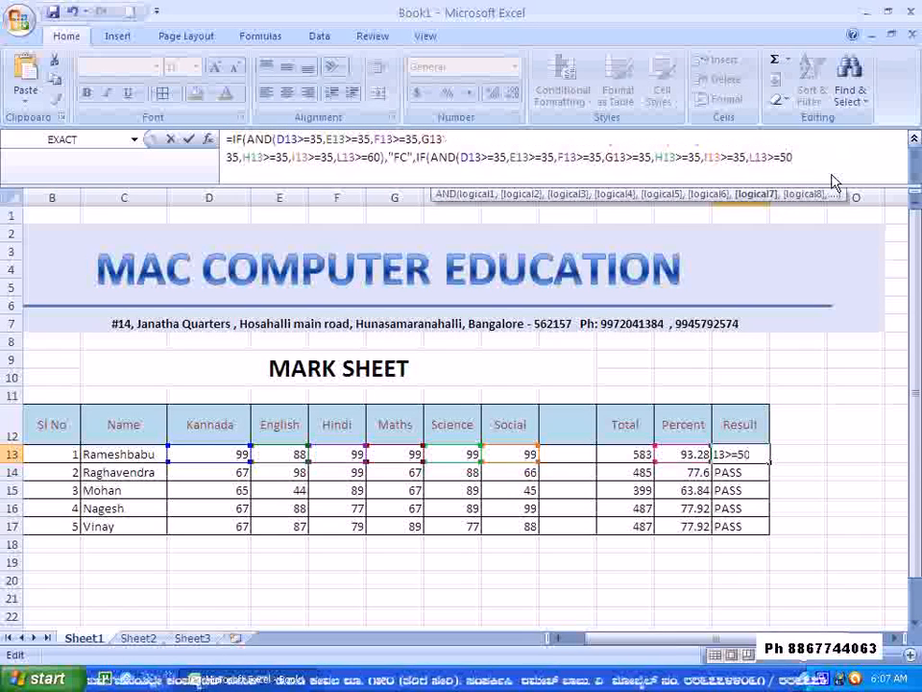
text(),)
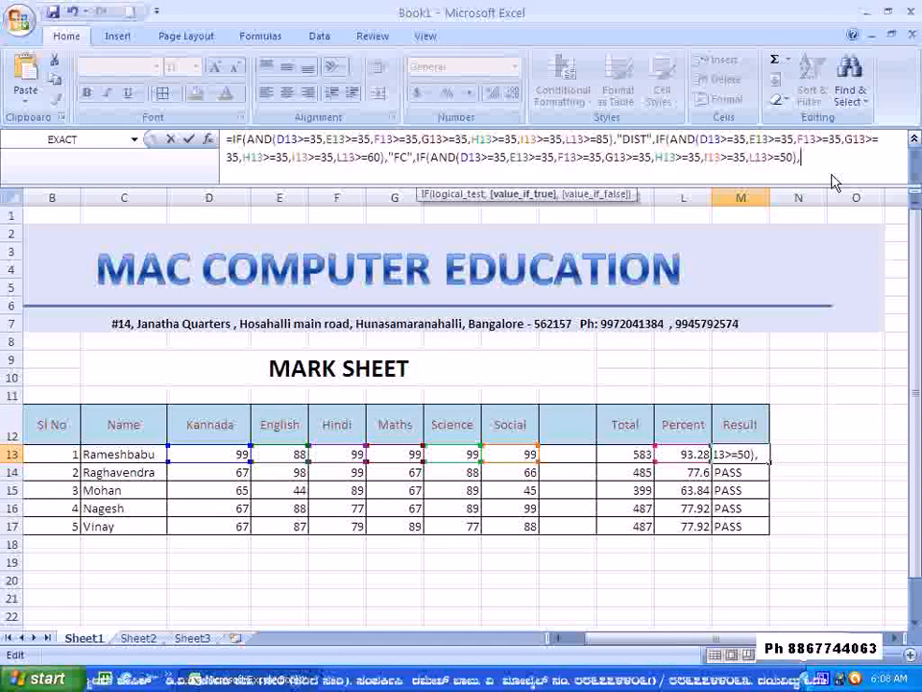
text("SC)
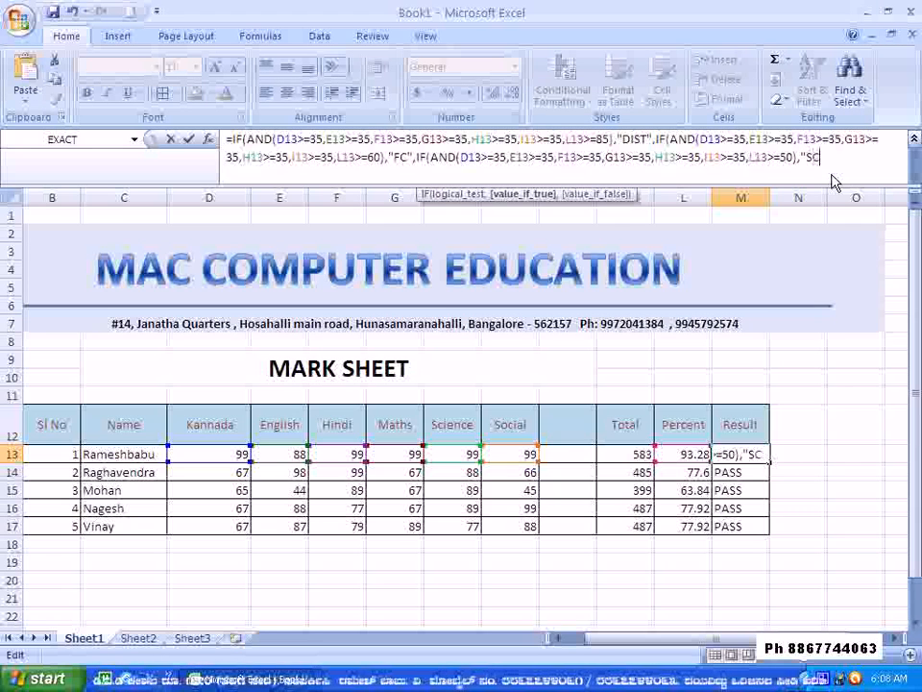
text(")
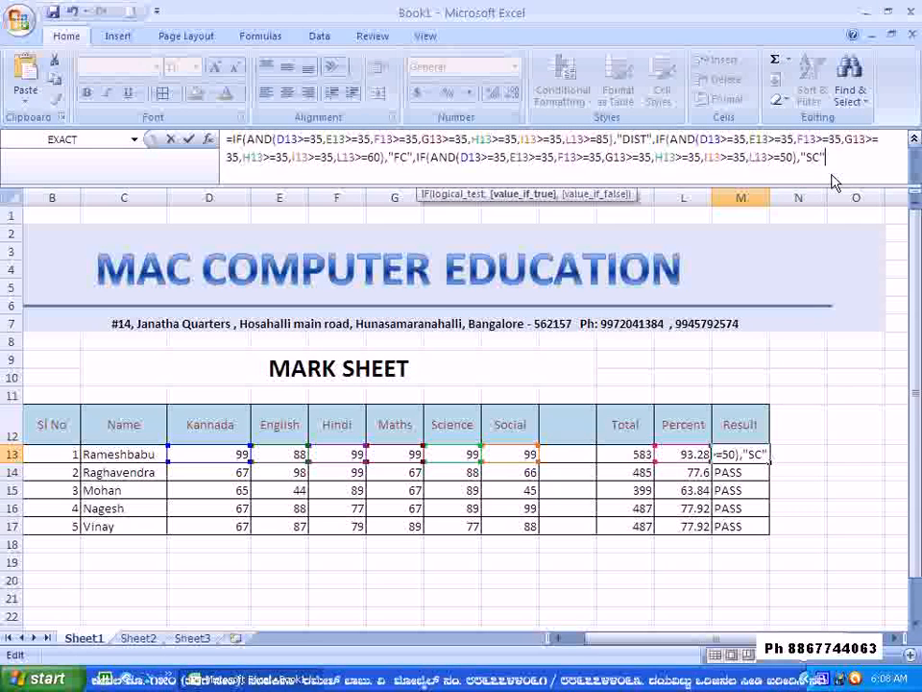
text(,)
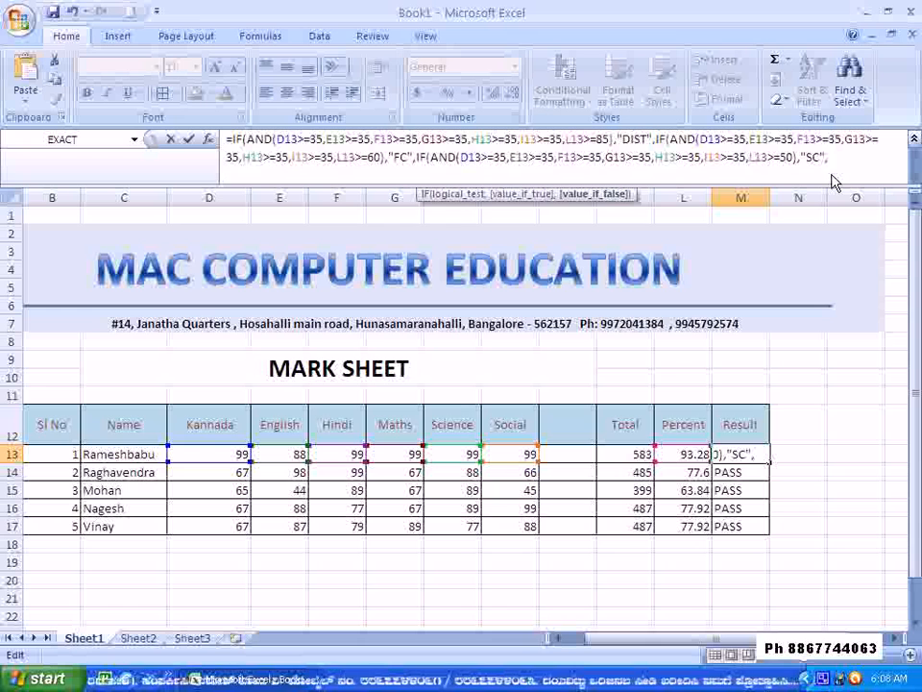
Paste the copied IF(AND()) test after "SC", with its Percent condition changed to L13>=35, and return "PASS" if true.
key(ctrl+v)
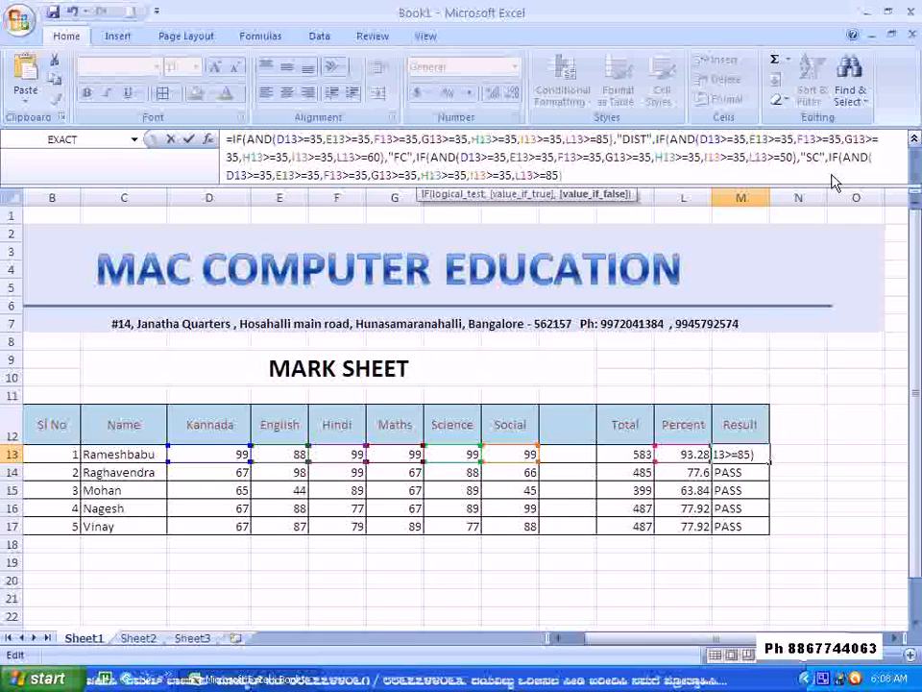
key(BackSpace)
key(BackSpace)
key(BackSpace)
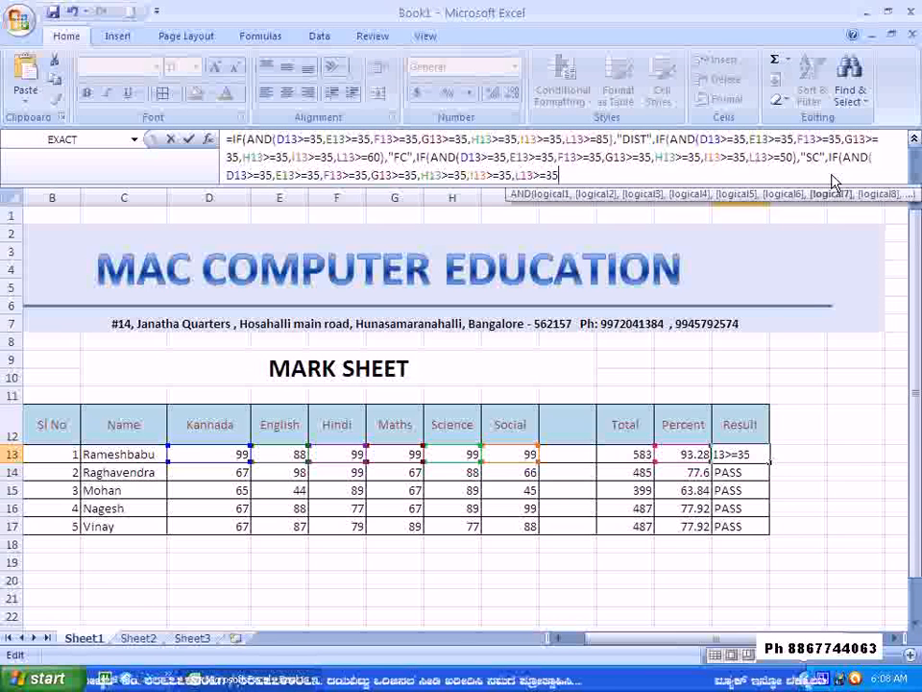
text())
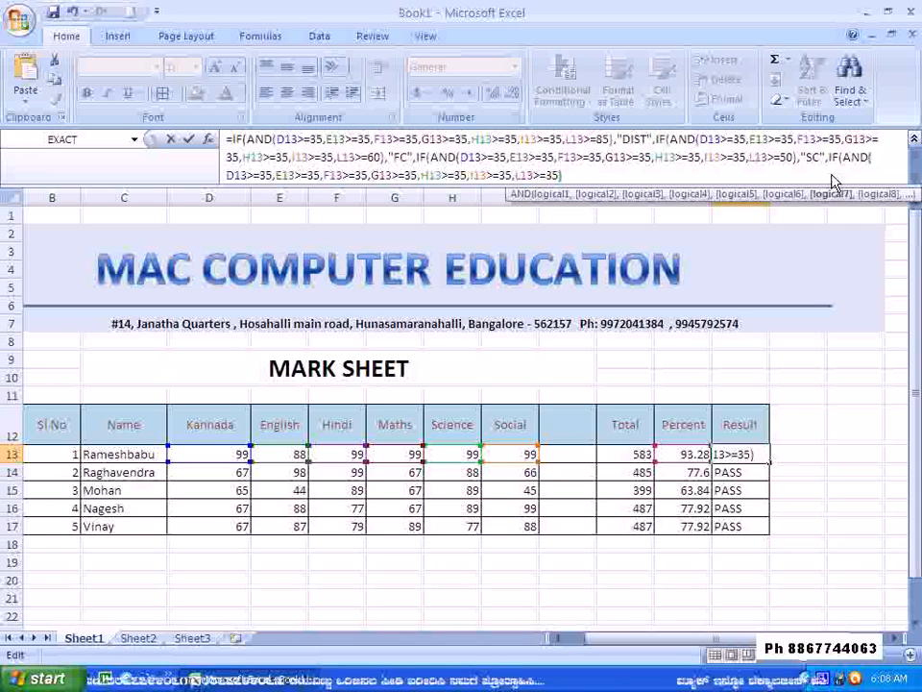
text(,)
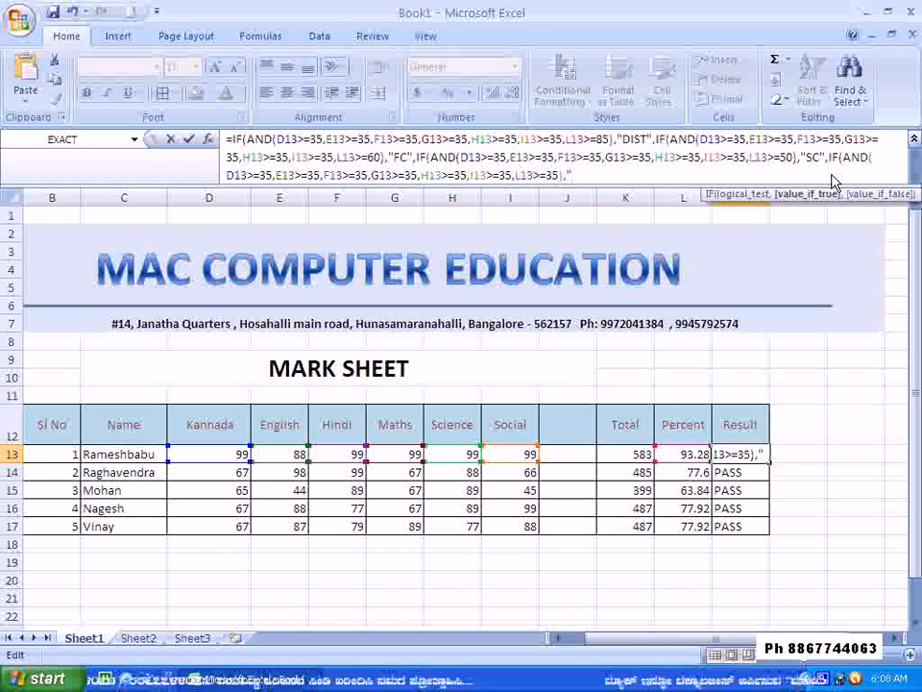
text("PASS)
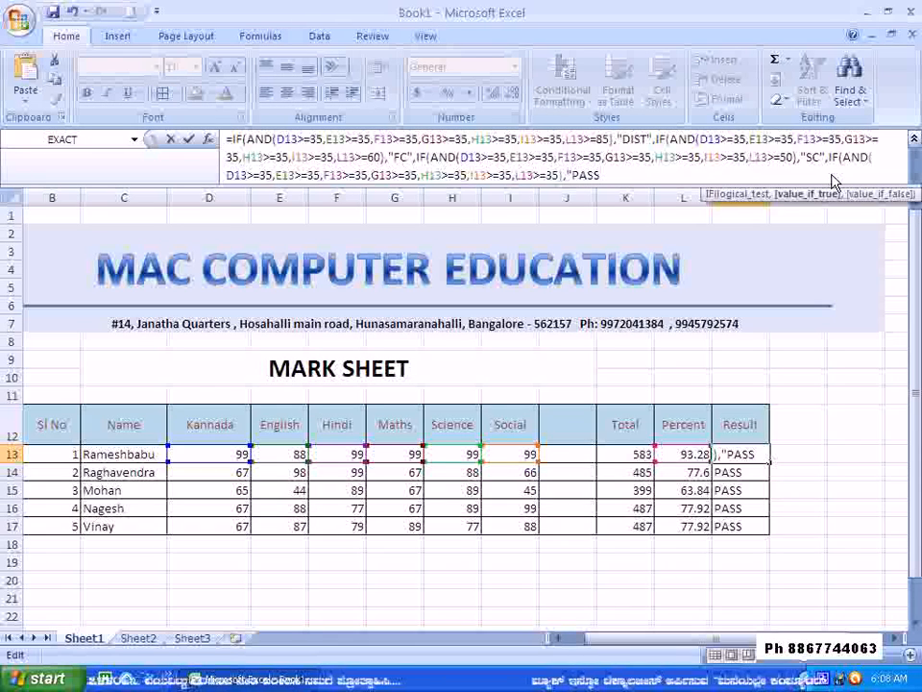
text(",)
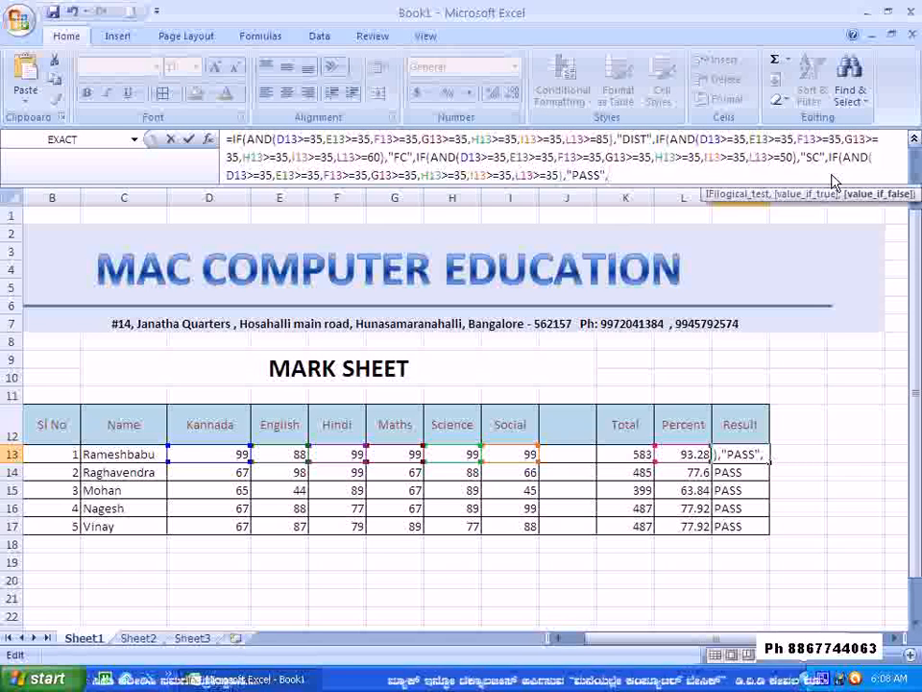
Complete the M13 formula with "FAIL" as the last value and four closing brackets, and fill it down to M17.
text("FAI)
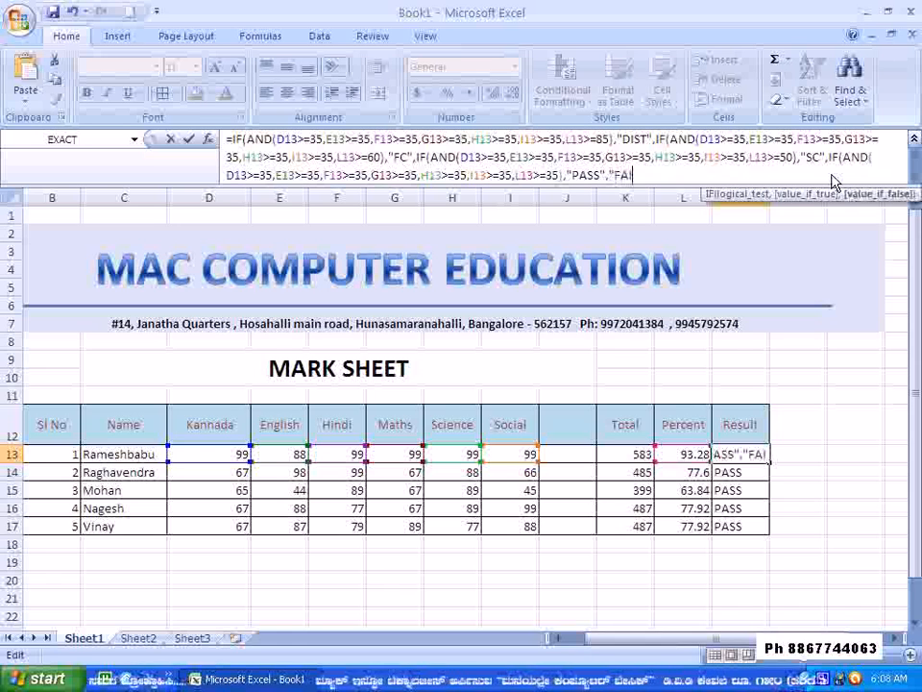
text(L)
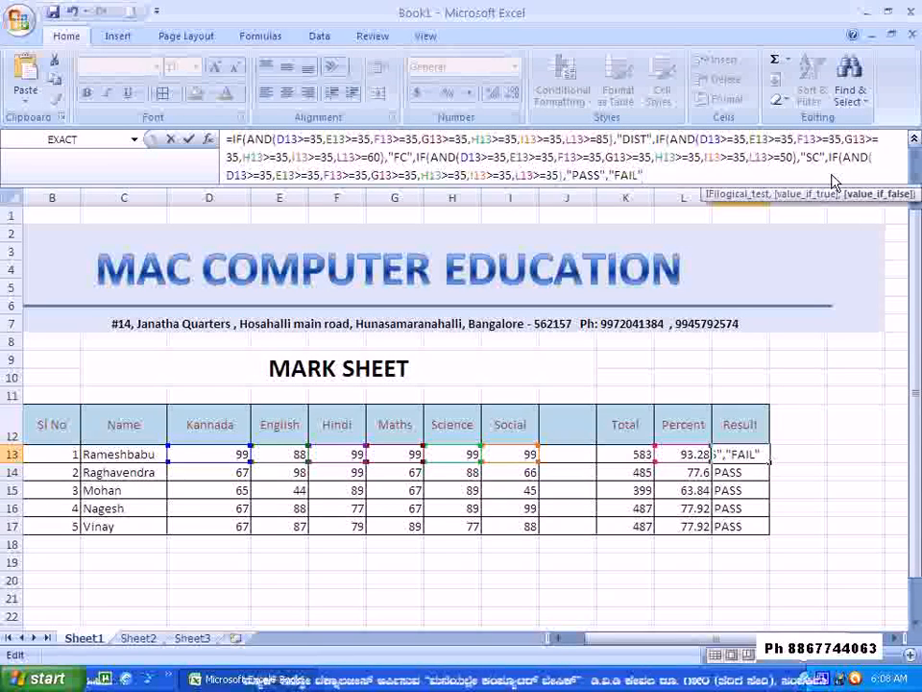
text("))
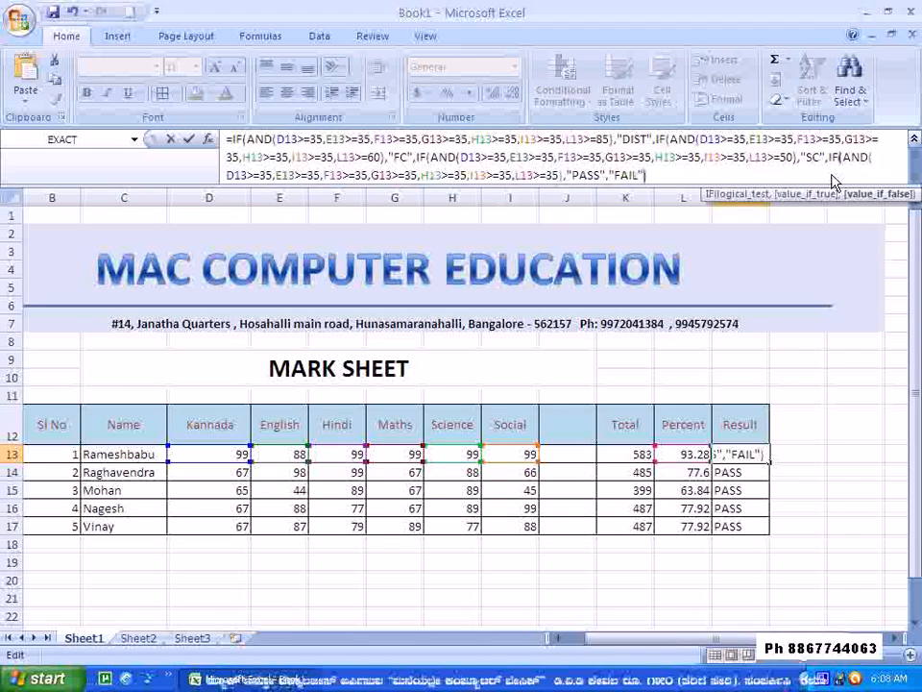
text())))
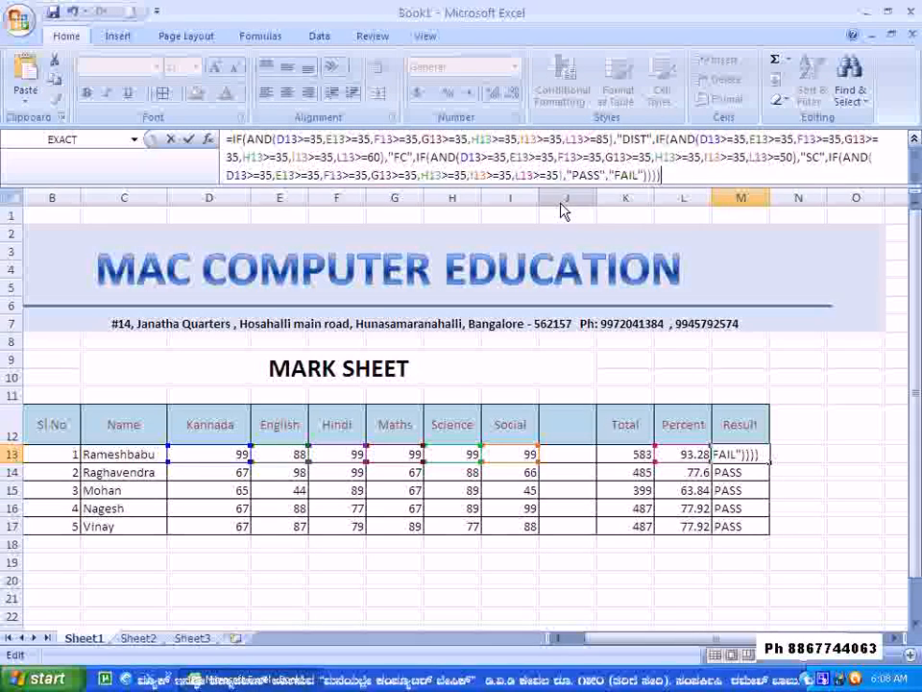
click(190, 140)
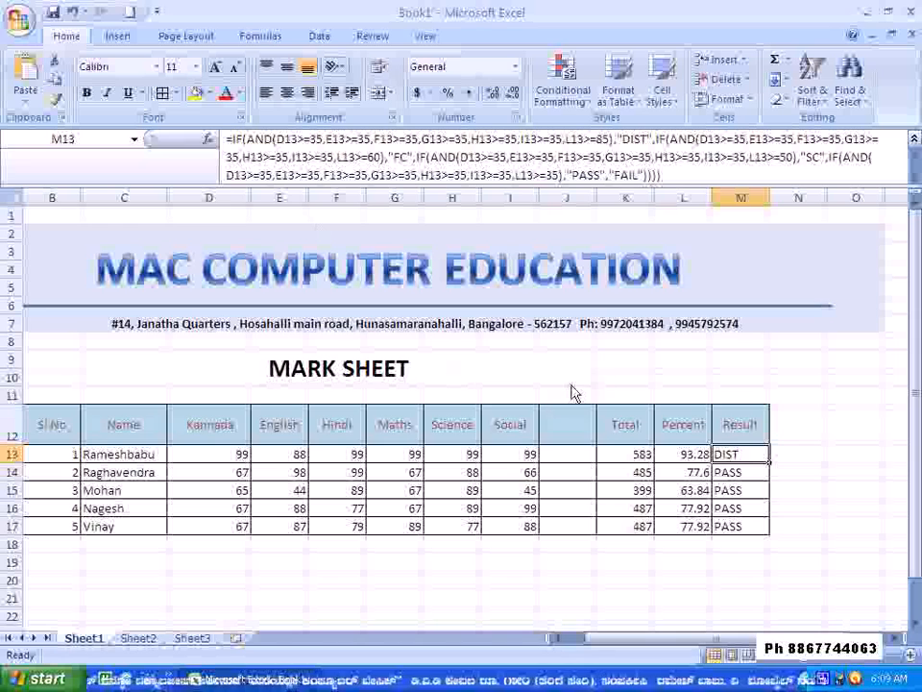
drag(770, 465, 769, 540)
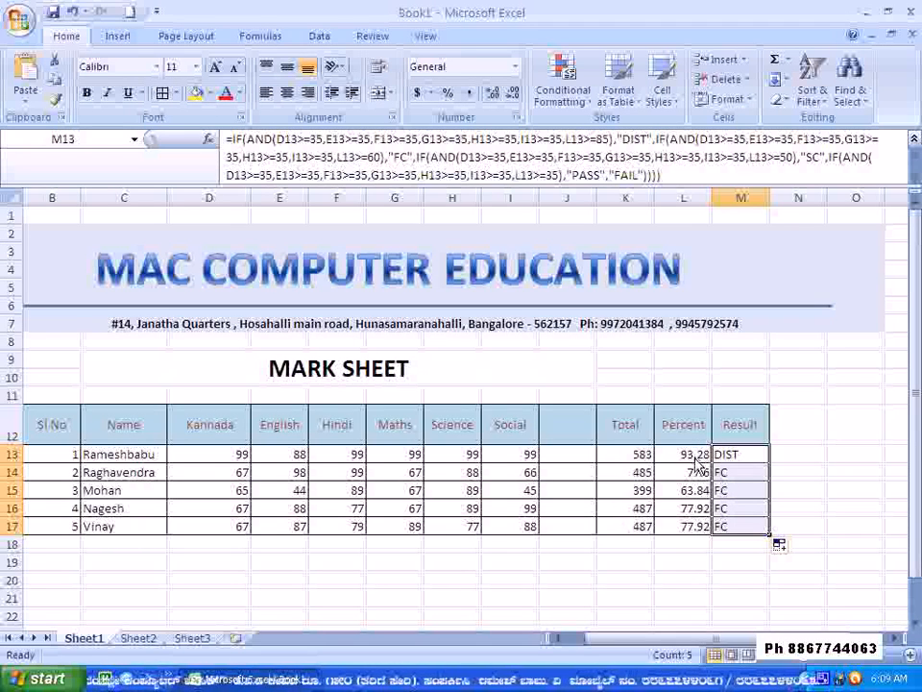
Test the Result formula in row 13 with an English mark of 34 in E13, followed by 35.
click(298, 455)
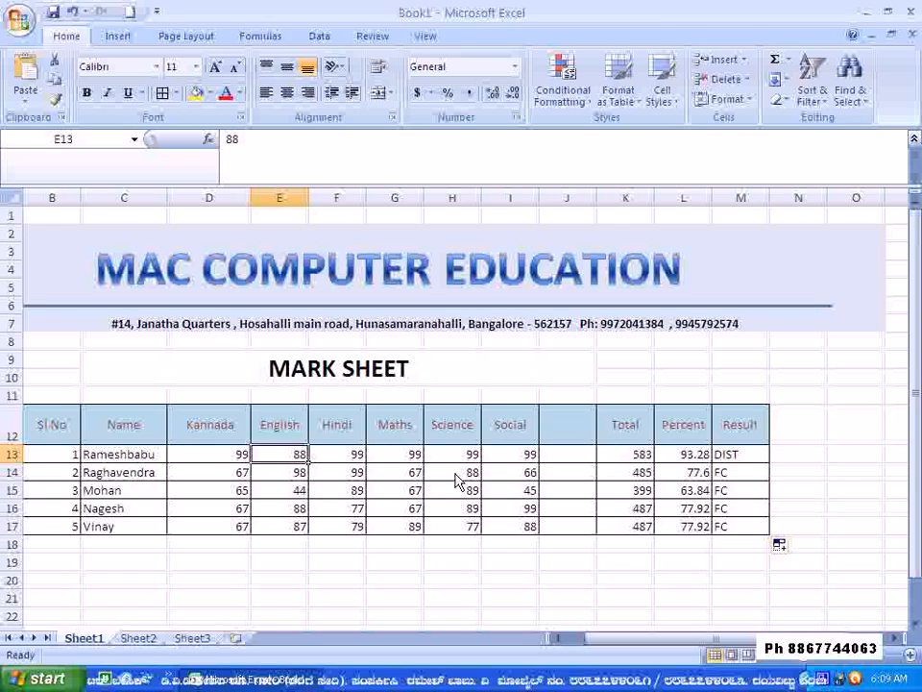
text(34)
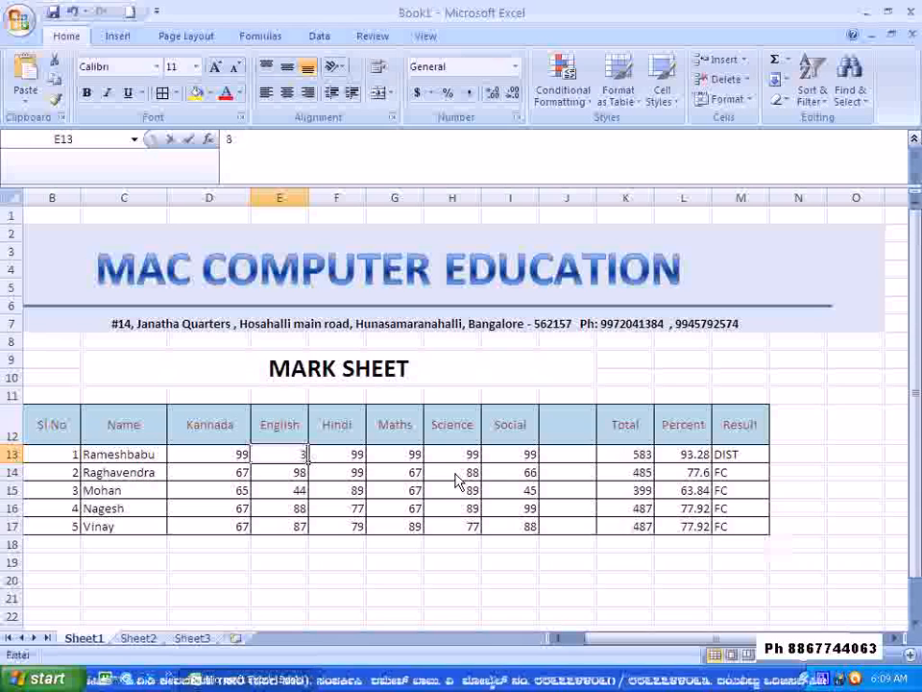
click(364, 602)
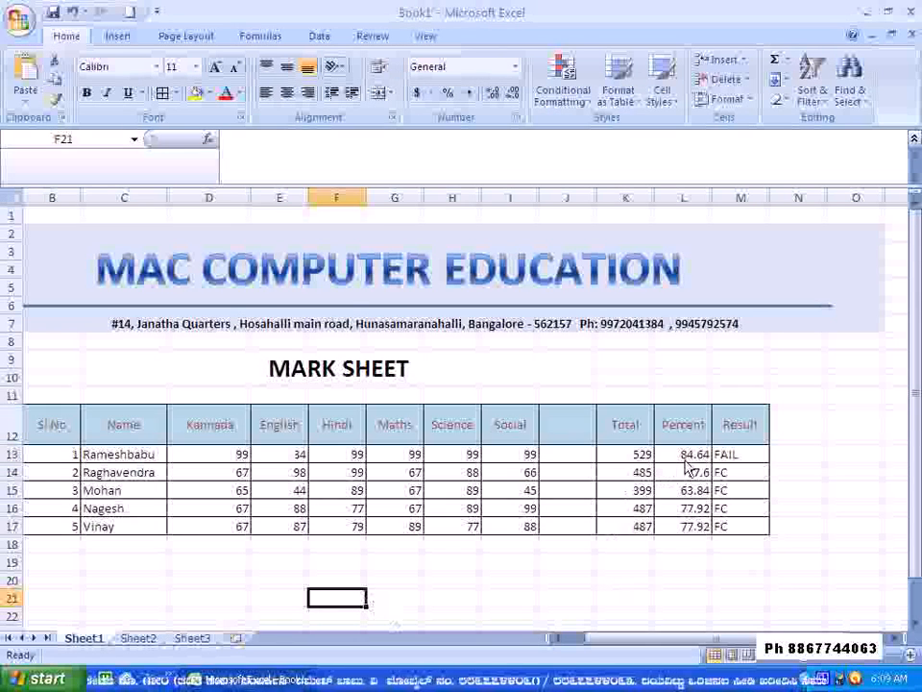
click(288, 452)
text(35)
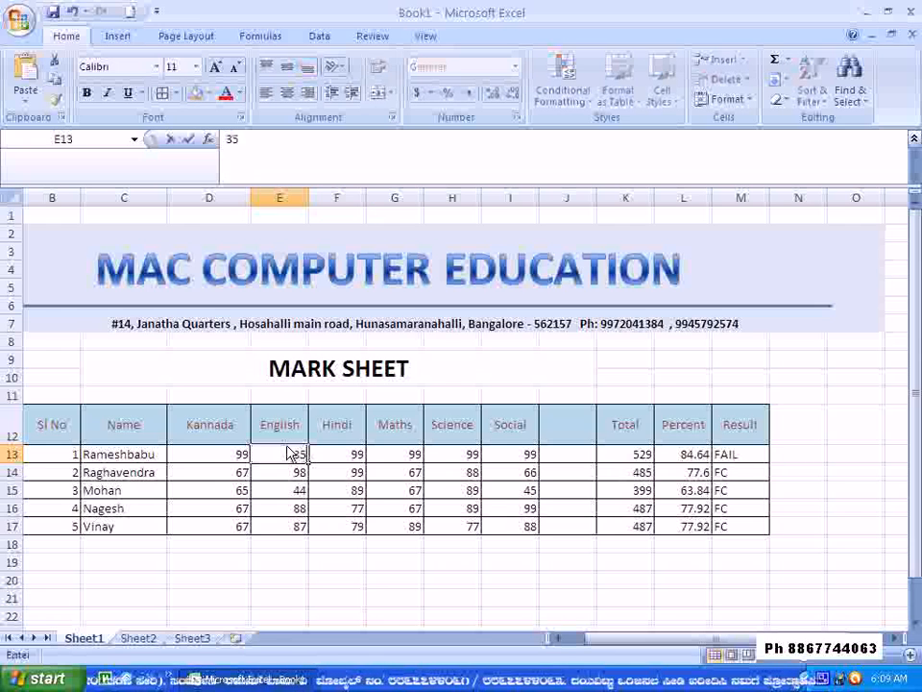
click(340, 597)
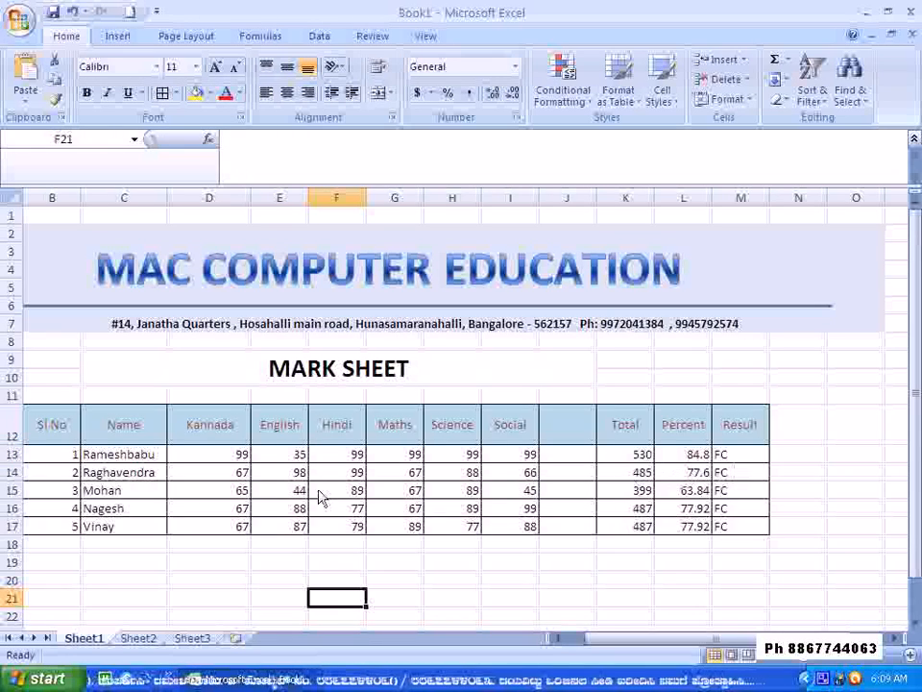
Set the English mark in E13 to 55.
click(300, 460)
text(55)
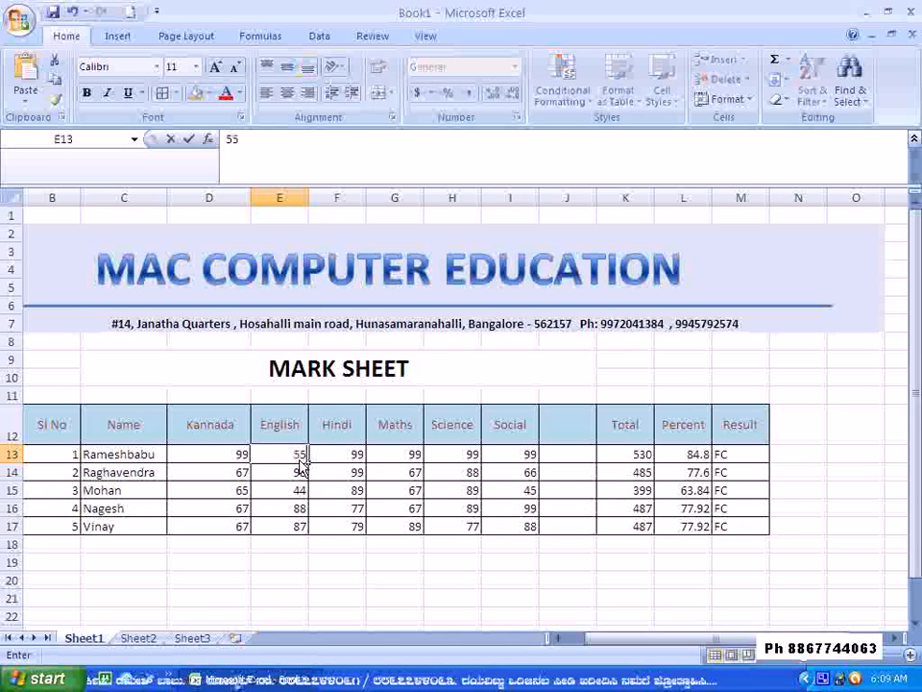
click(336, 600)
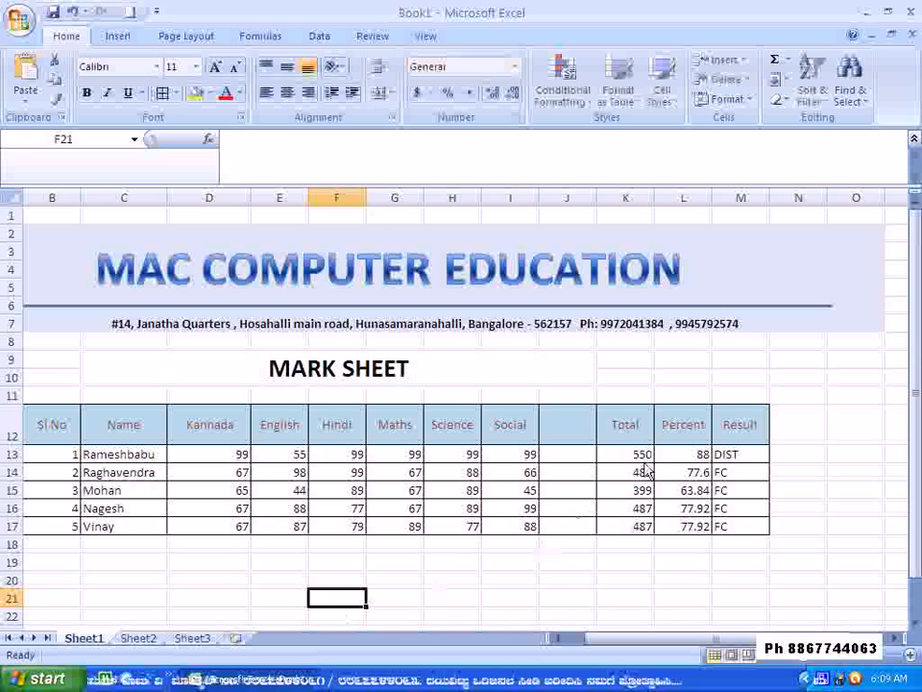
Set the Kannada mark in D15 to 55 and fill it across the other subjects to I15.
click(298, 491)
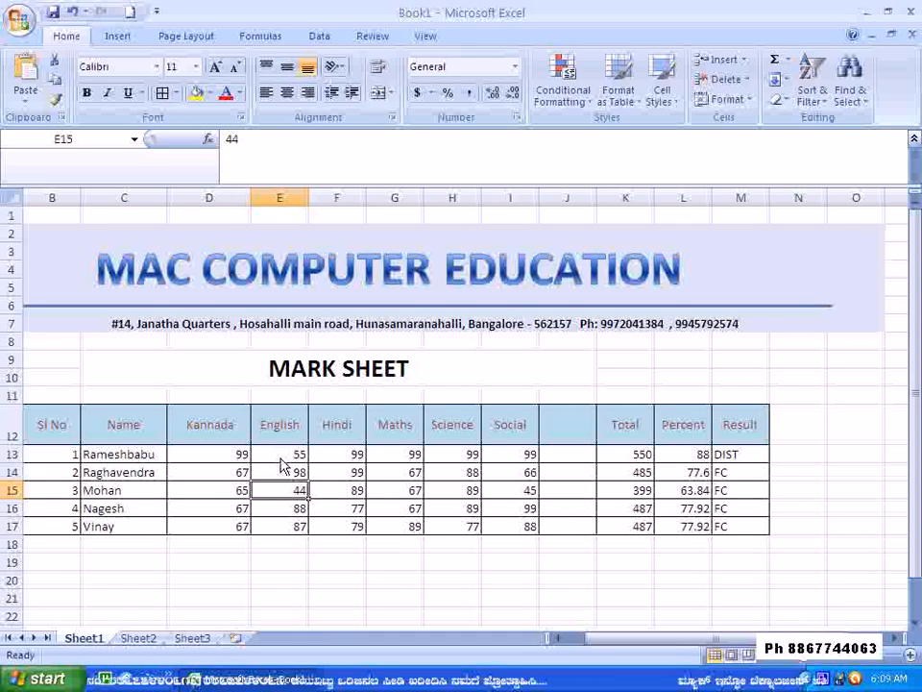
click(236, 492)
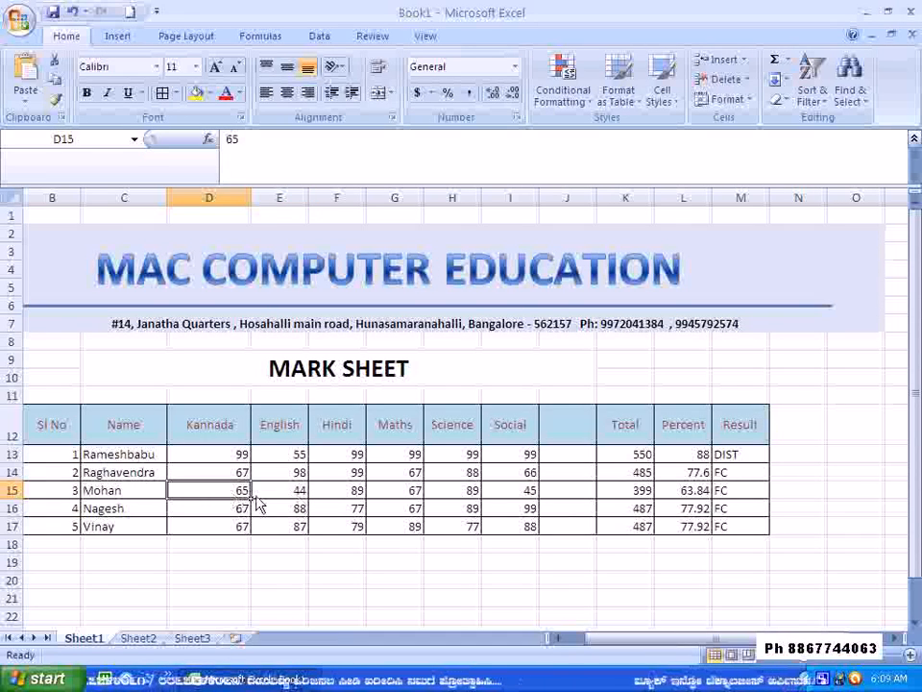
text(55)
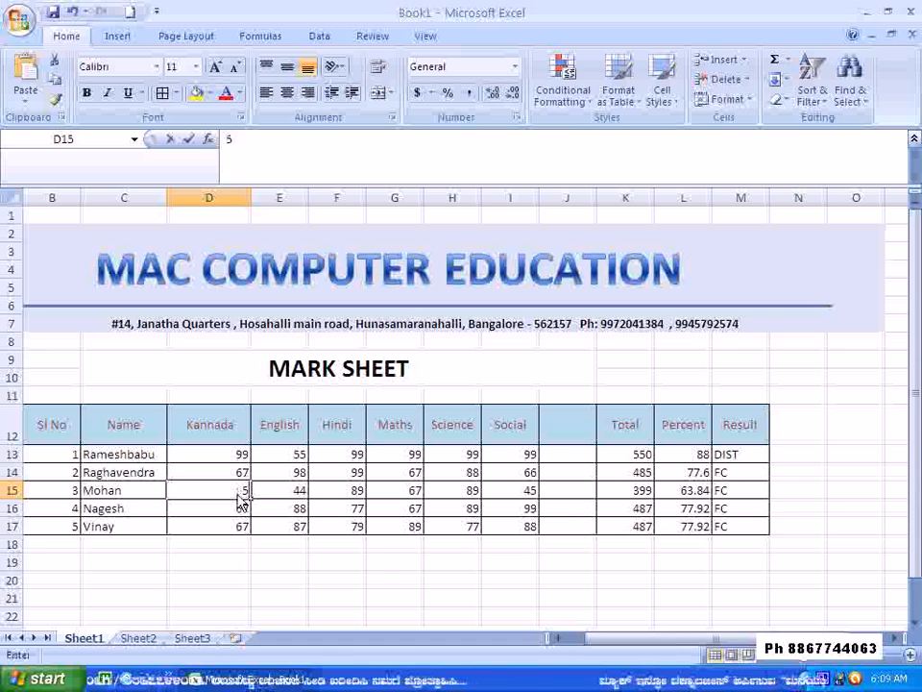
click(247, 500)
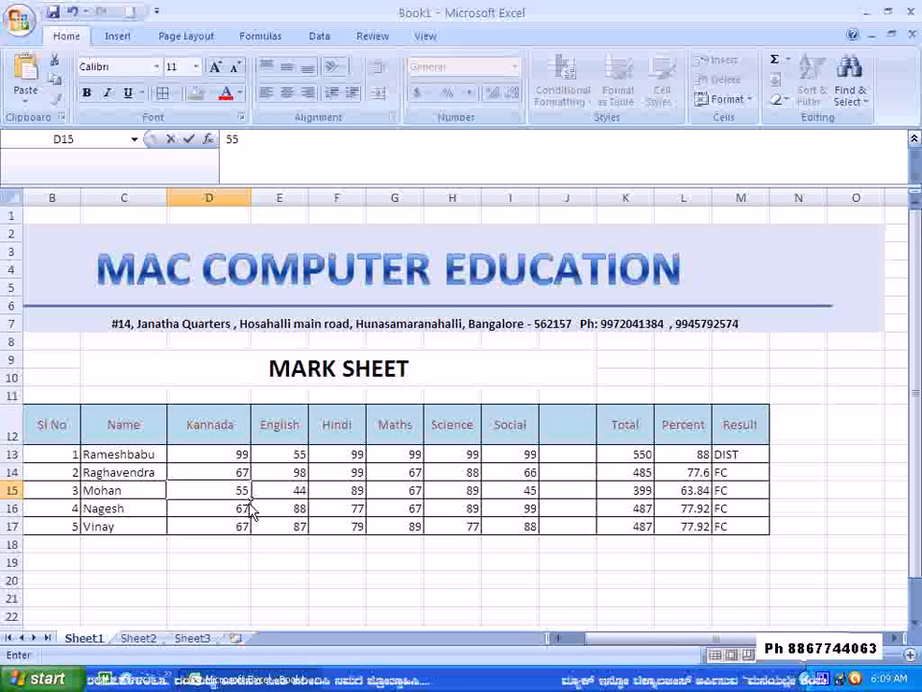
drag(251, 500, 533, 496)
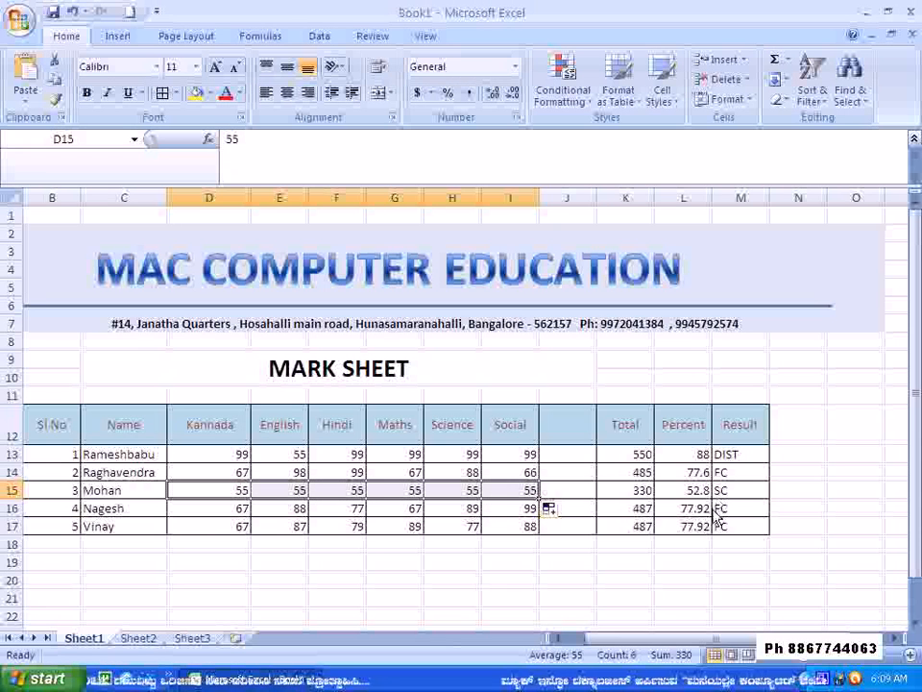
click(576, 597)
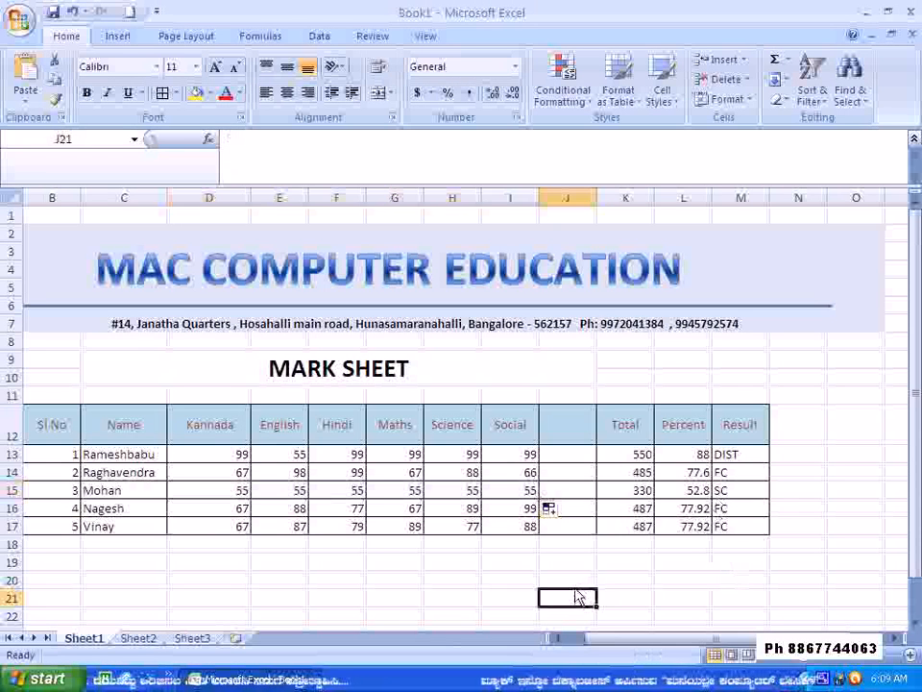
Review the nested grading formula in Result cell M13 and minimize the workbook window.
click(402, 597)
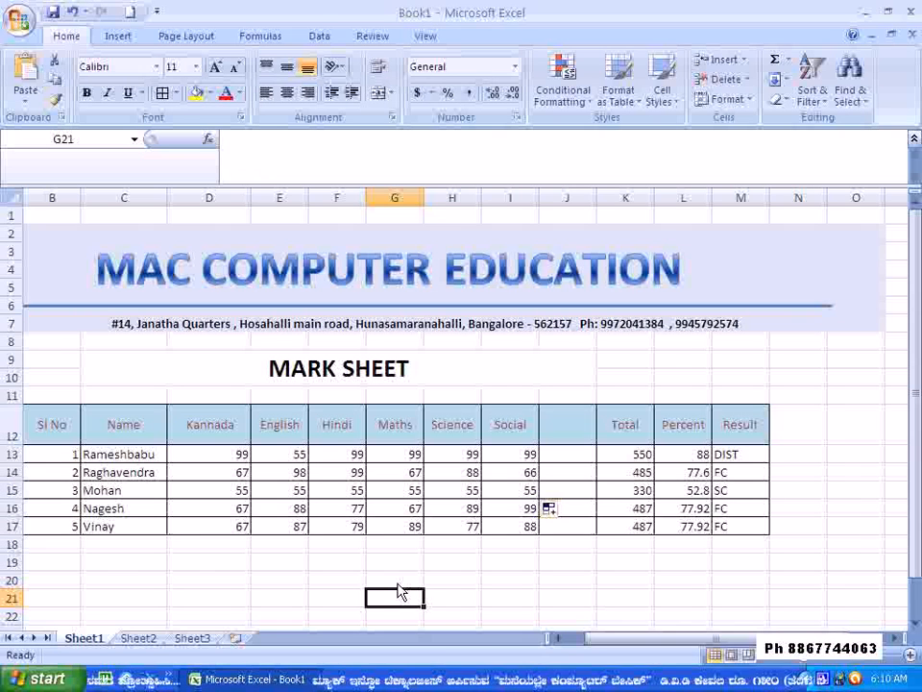
click(736, 455)
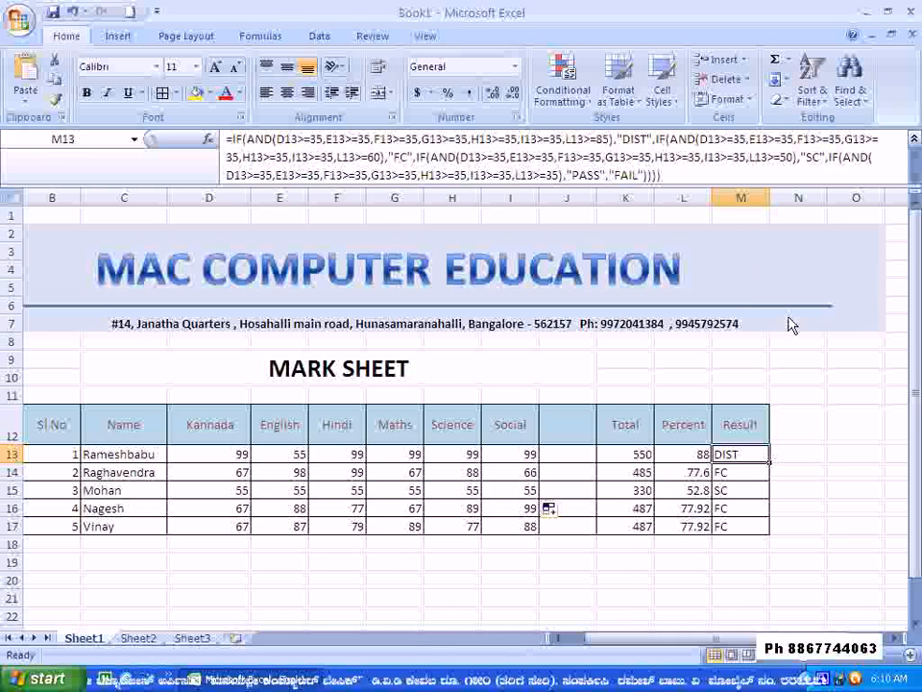
click(868, 12)
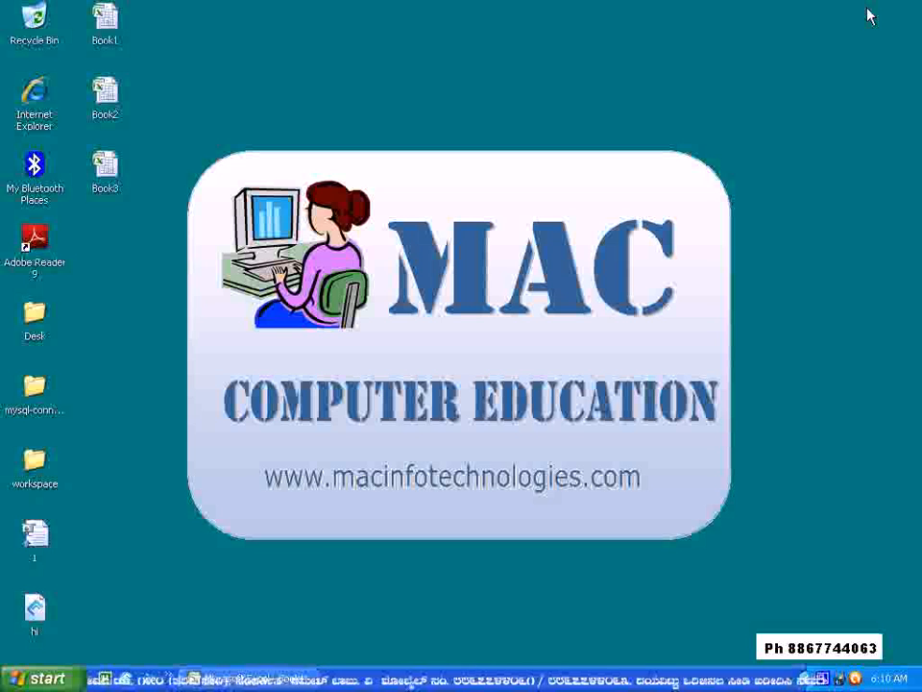